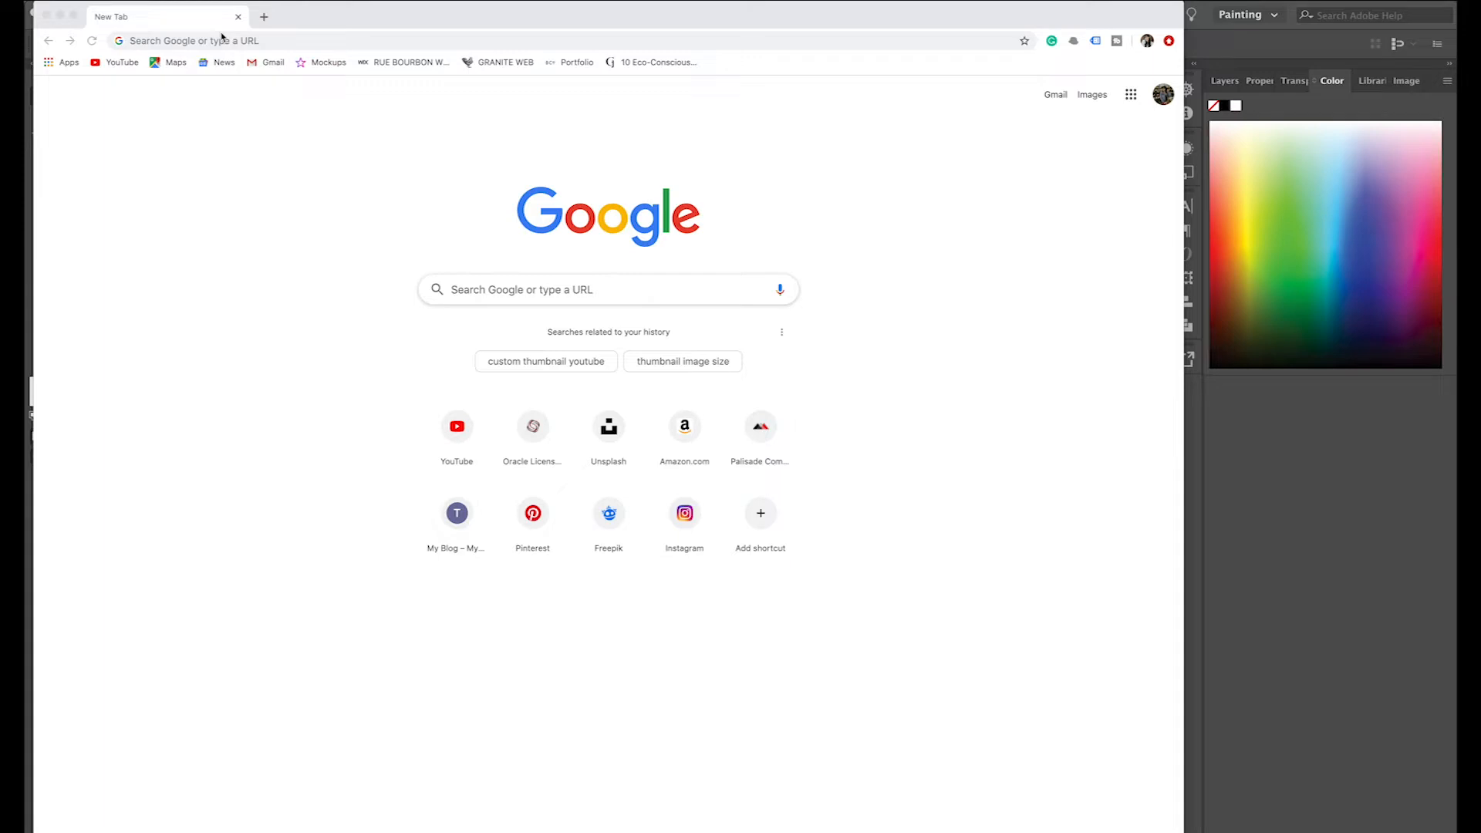
Step: Switch to the web browser and open freepik.com
left_click(1222, 479)
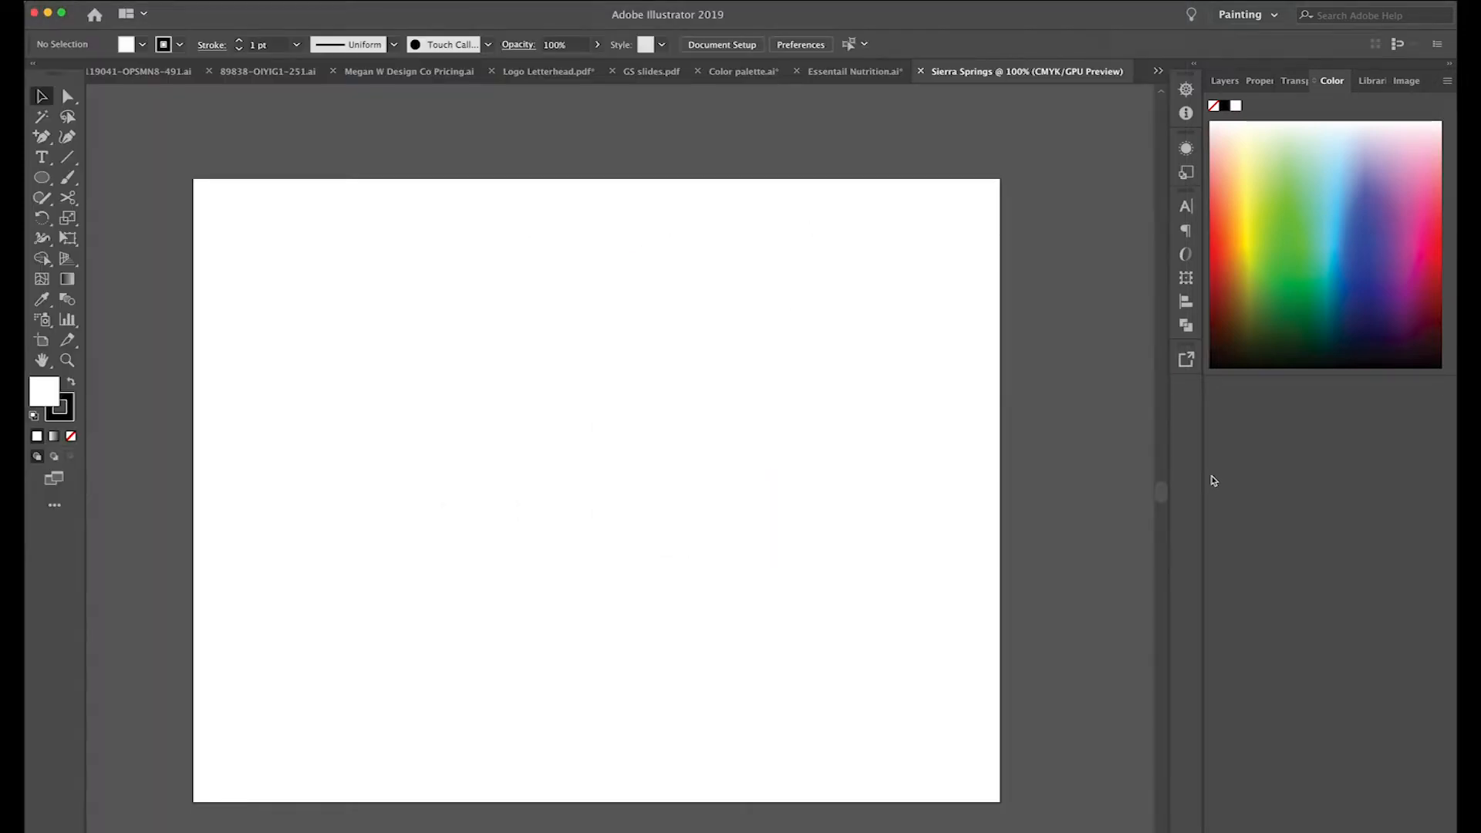
left_click_drag(451, 21, 467, 27)
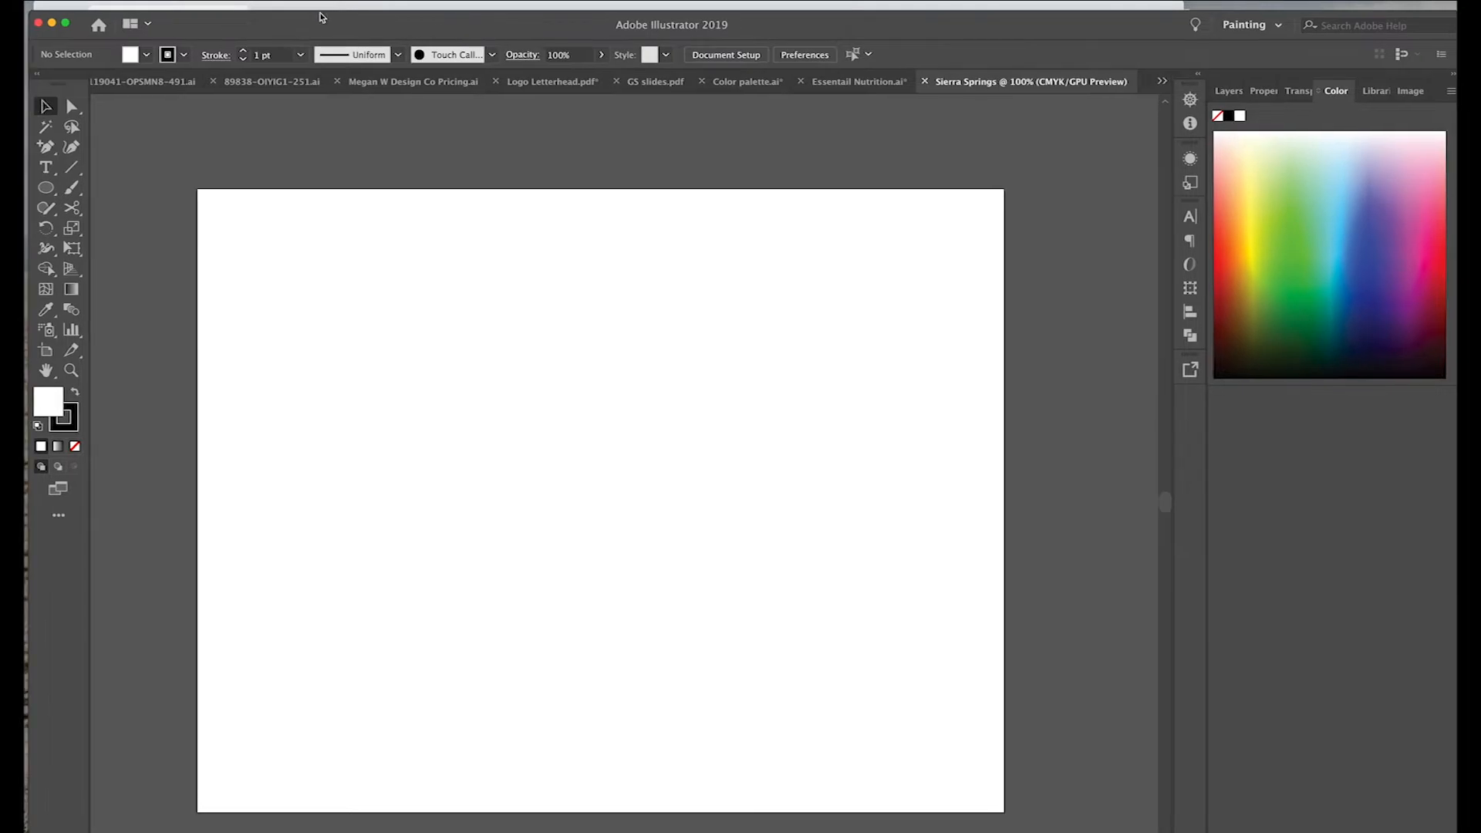
left_click(319, 9)
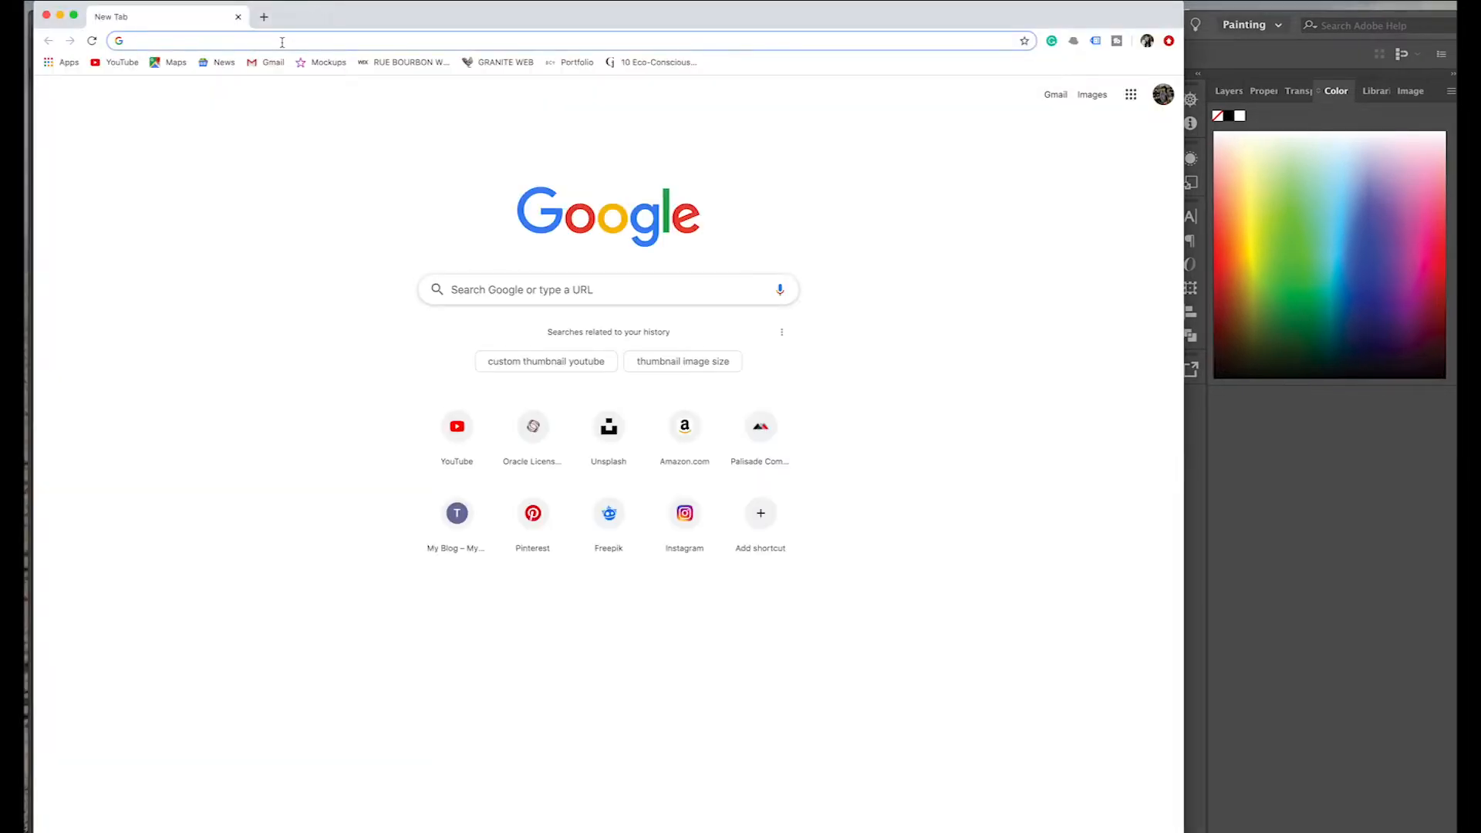
type("freepik.com")
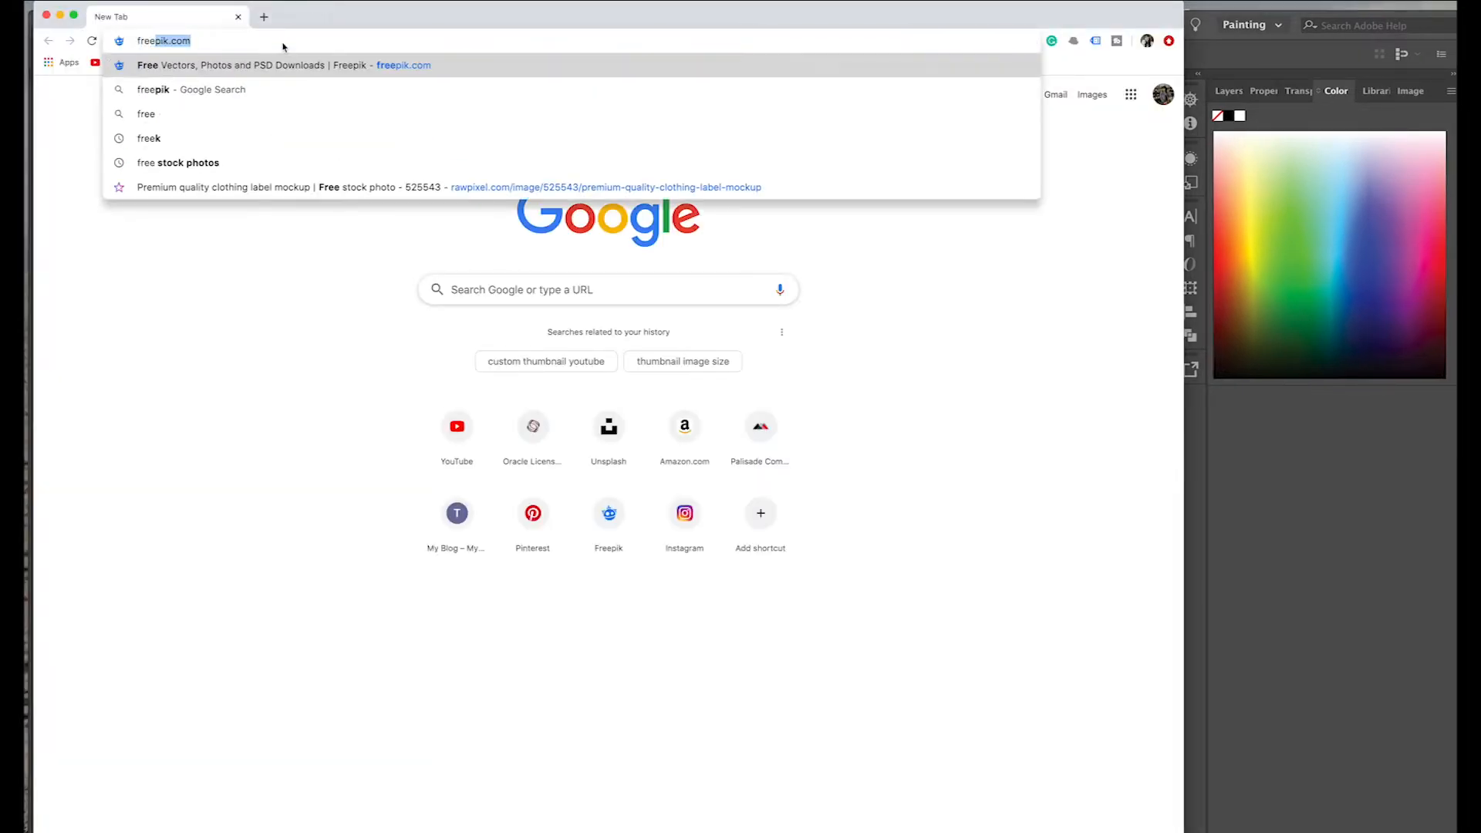
key("Return")
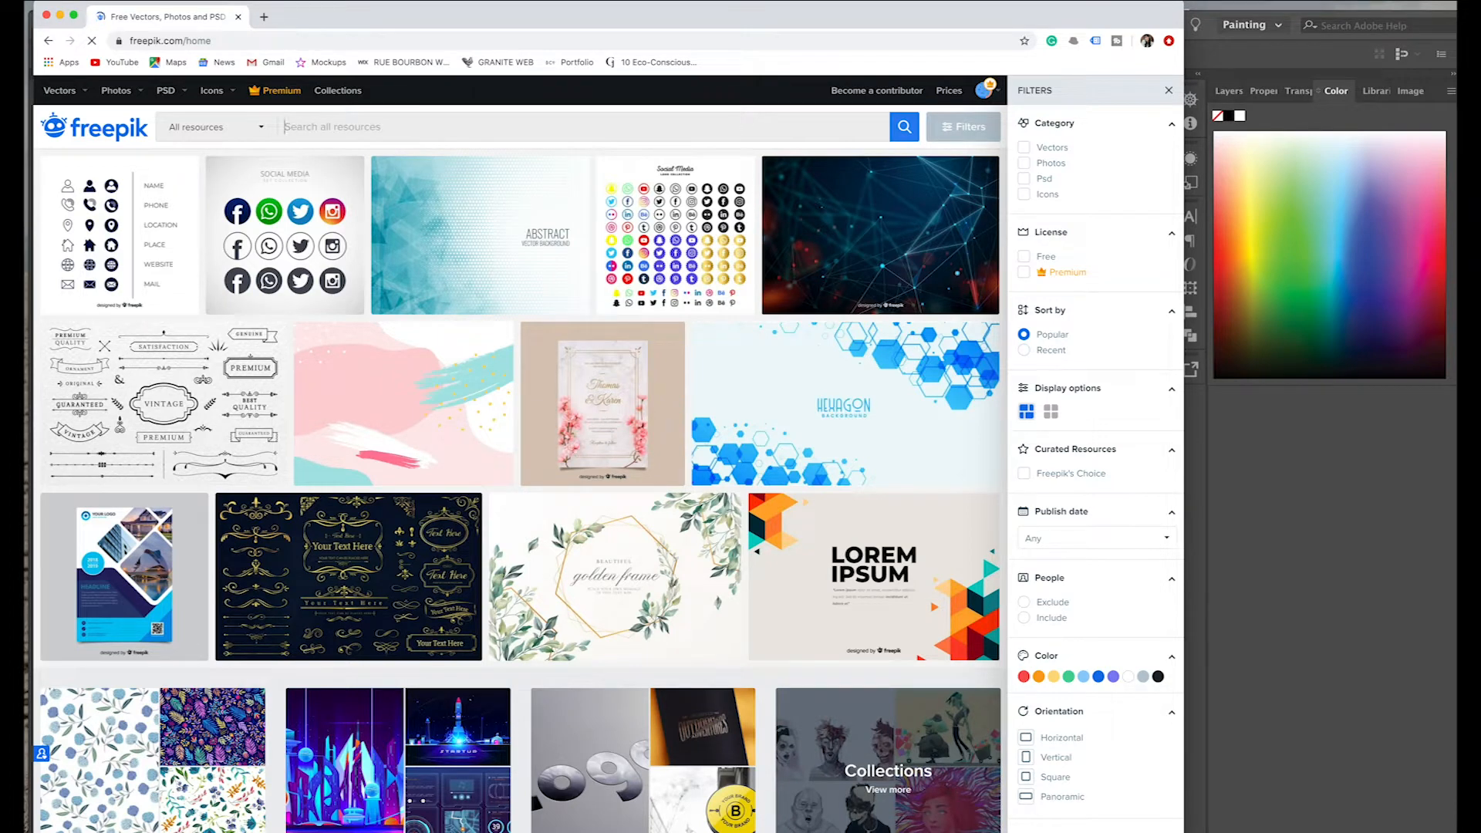
Step: Search all resources for "mountain peak" and look through the results for hand-drawn mountain artwork
type("mountain peak")
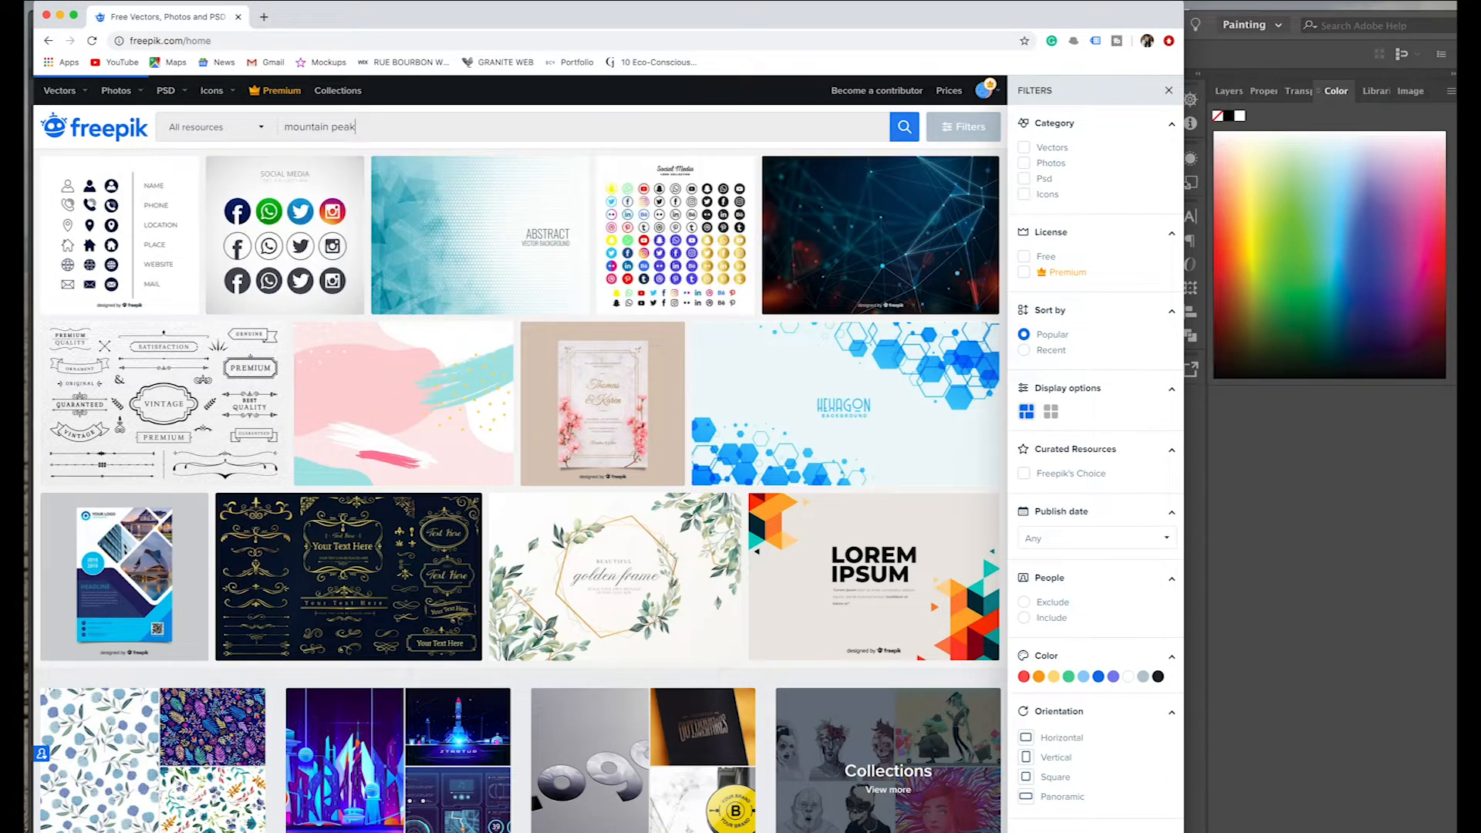
key("Return")
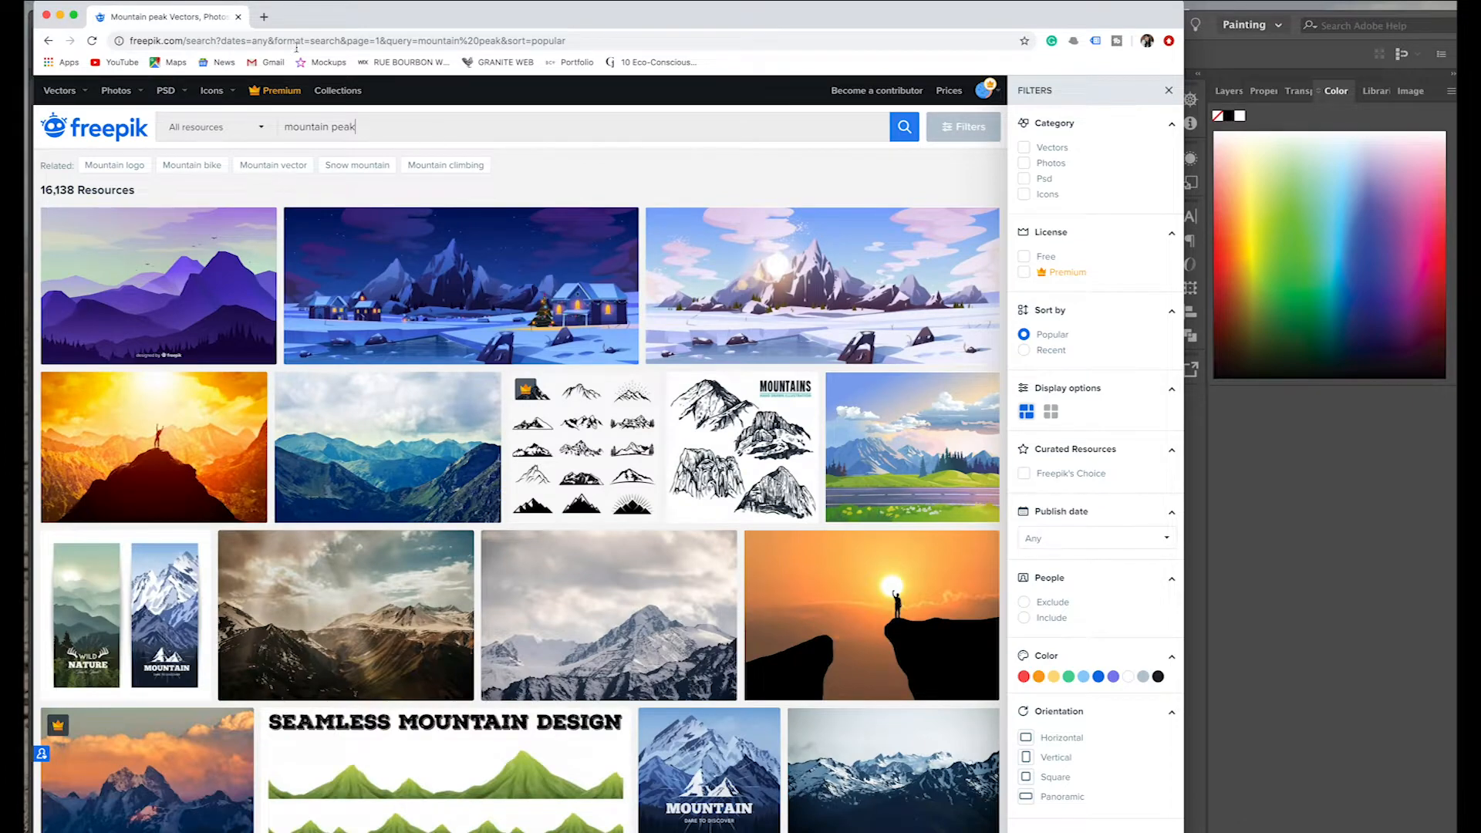
scroll(675, 410, "down", 10)
scroll(675, 410, "down", 5)
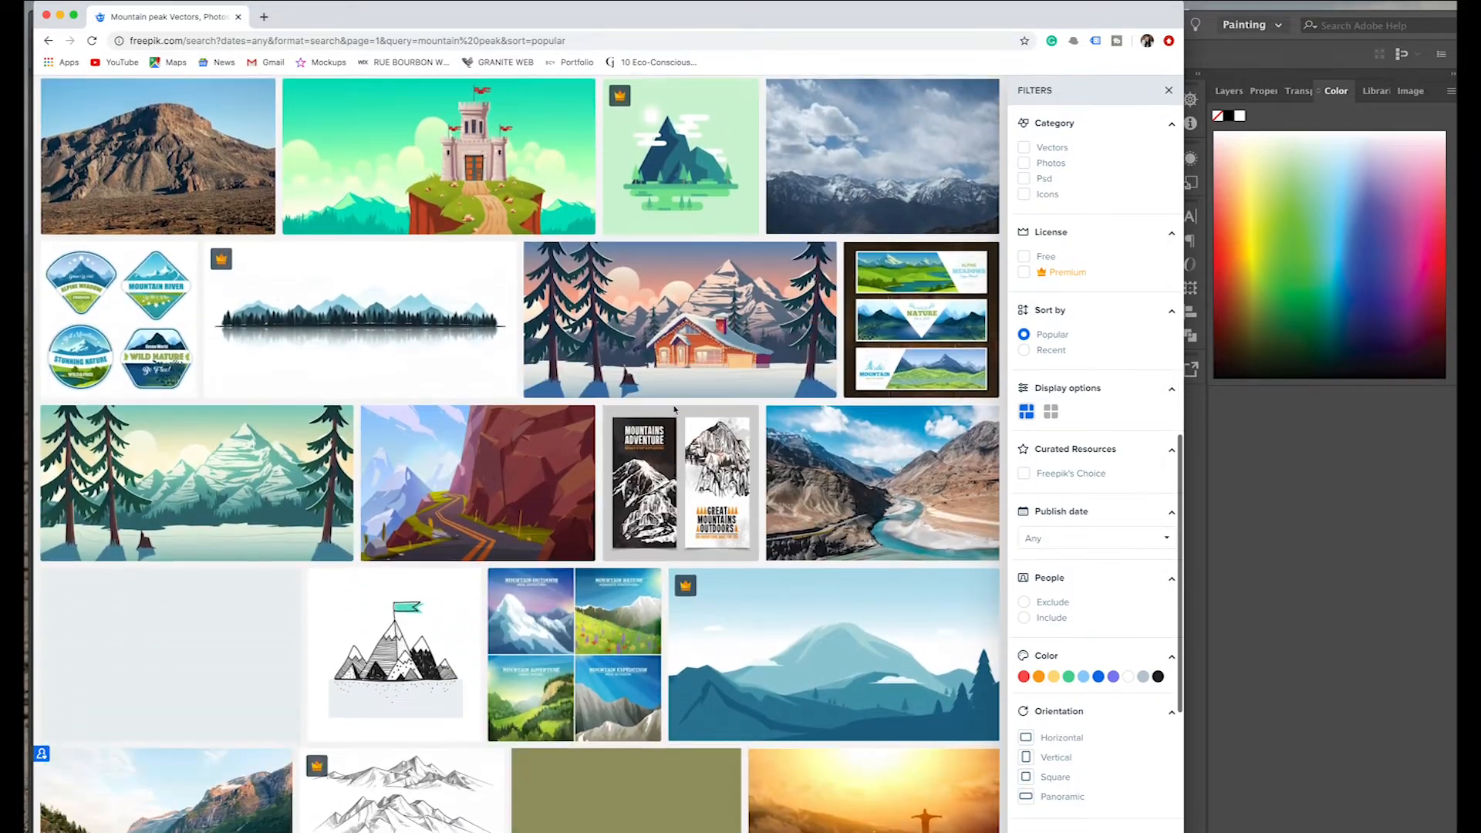
scroll(674, 410, "down", 5)
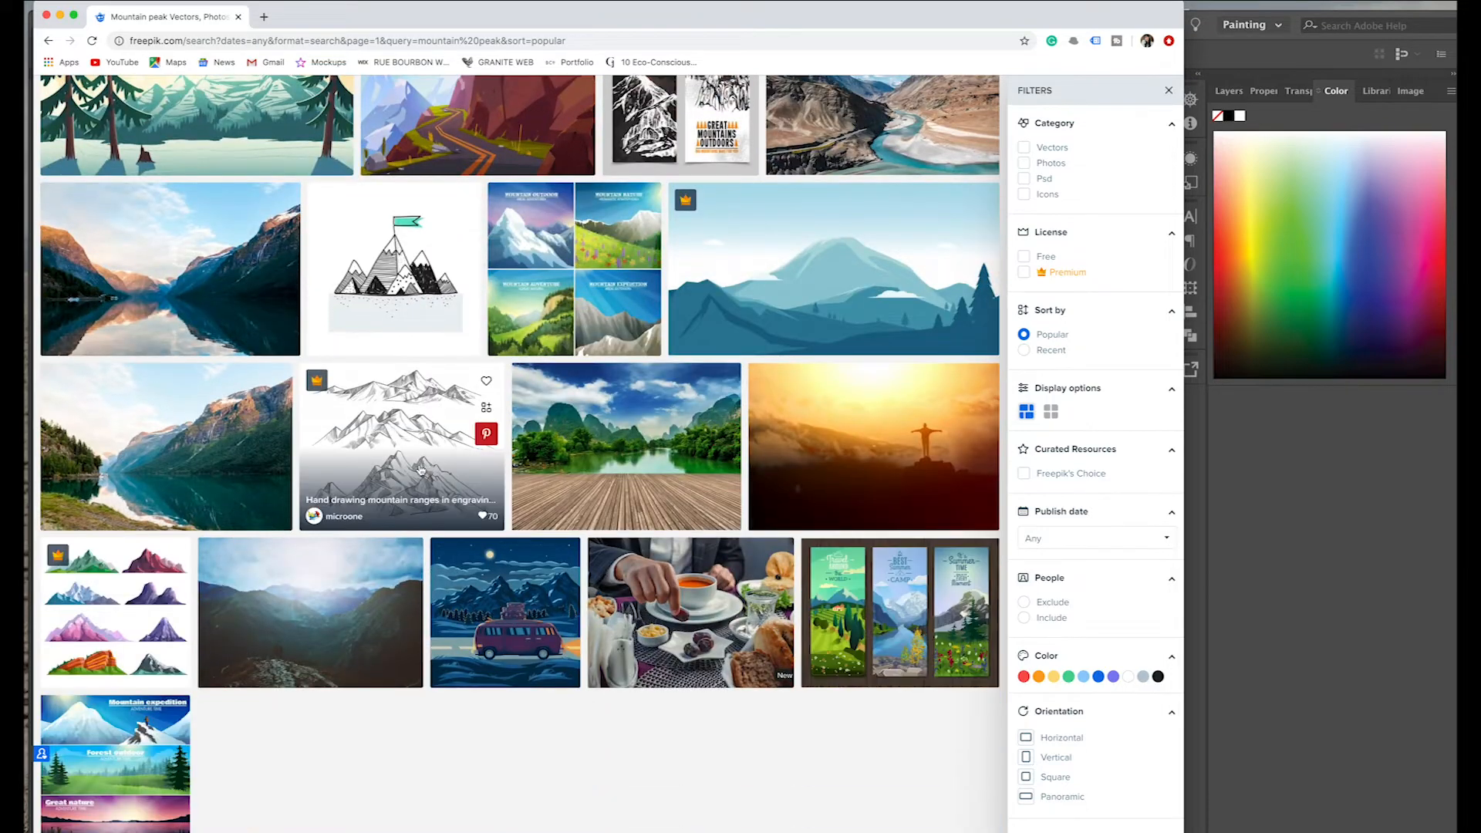
Step: Download the hand-drawn mountain ranges vector and the related hand-drawn winter landscape vector with pine trees
left_click(420, 469)
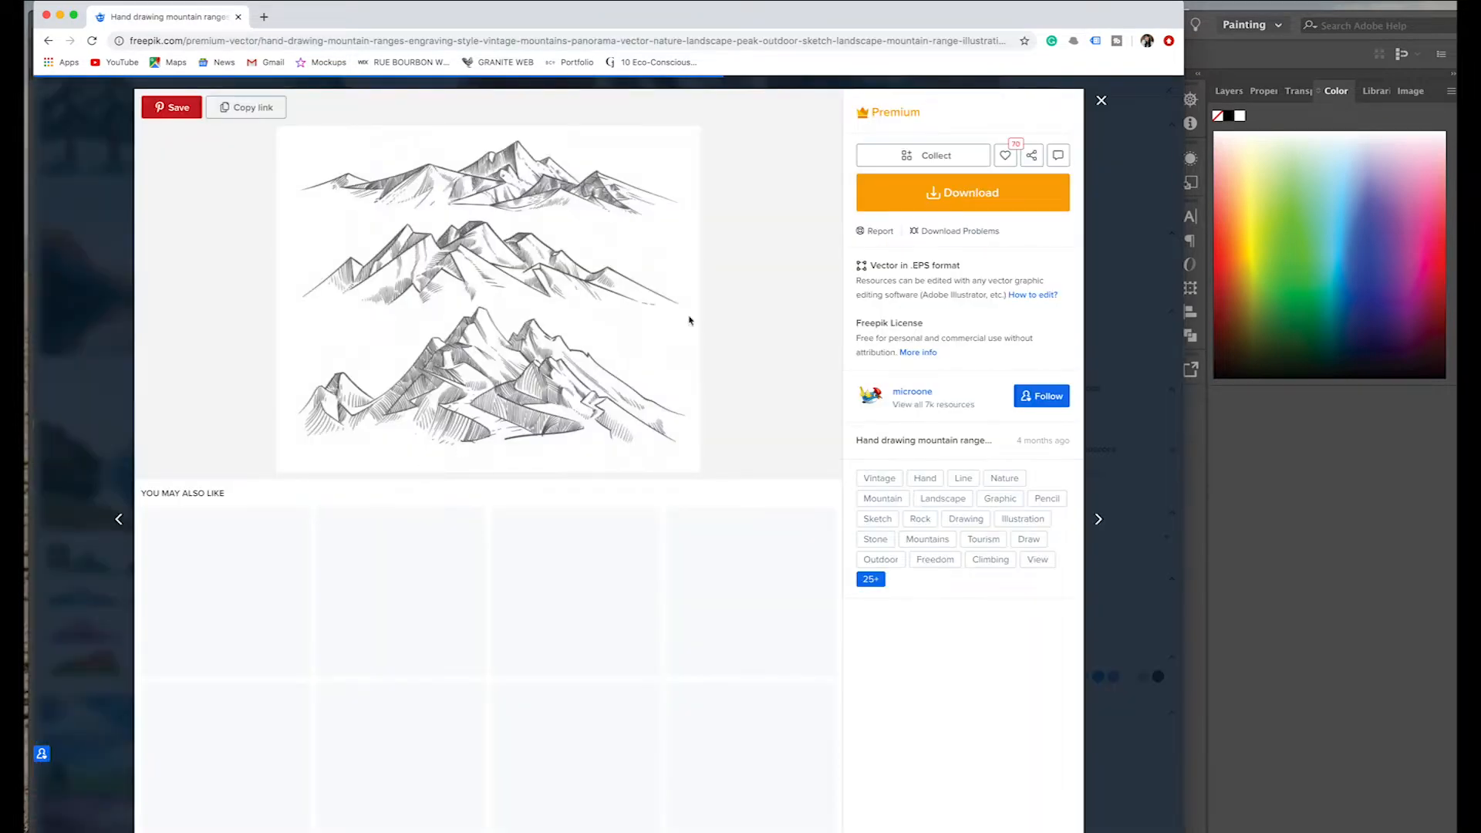
left_click(911, 209)
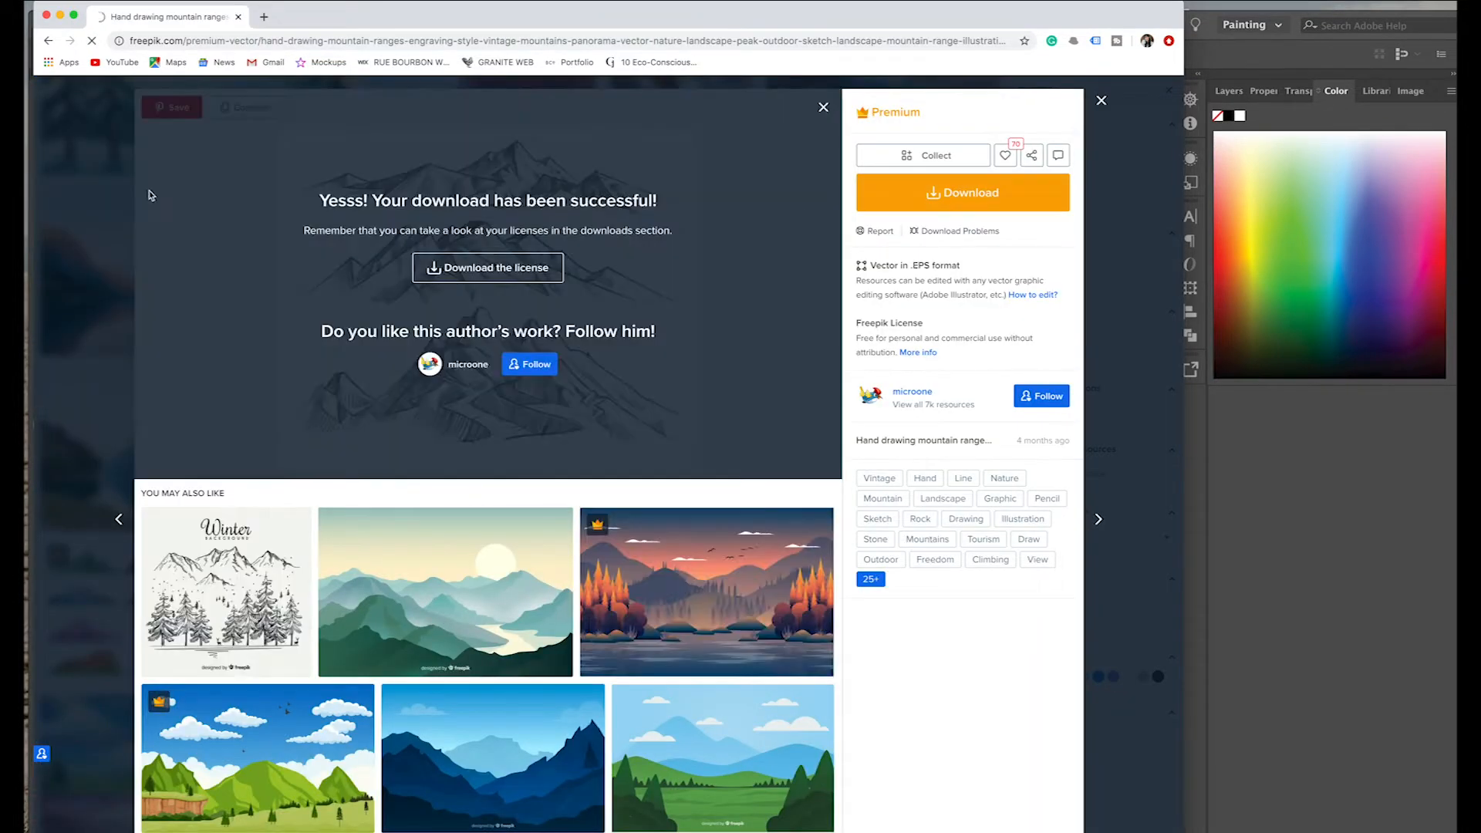
left_click(289, 597)
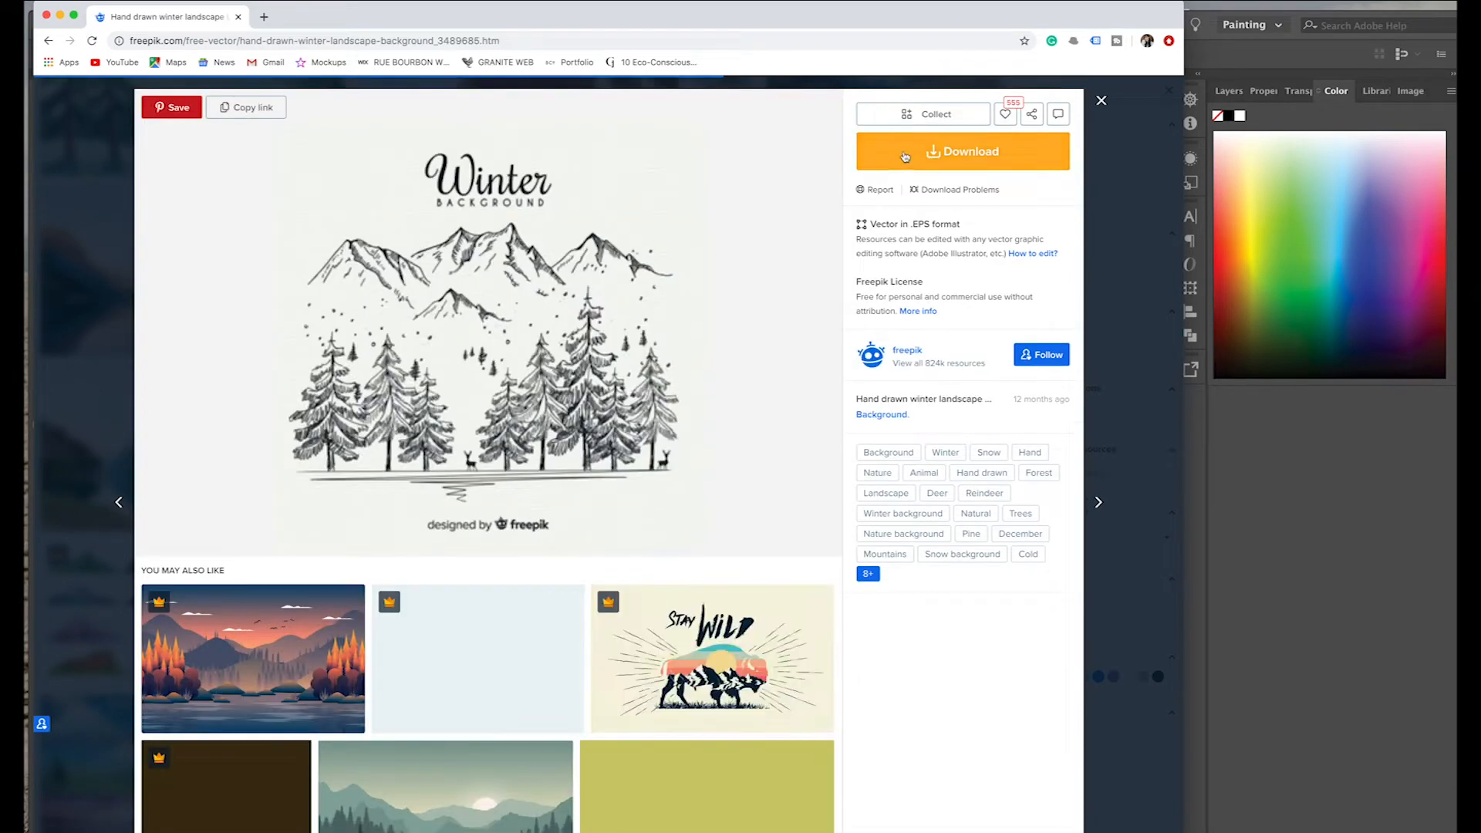
left_click(934, 148)
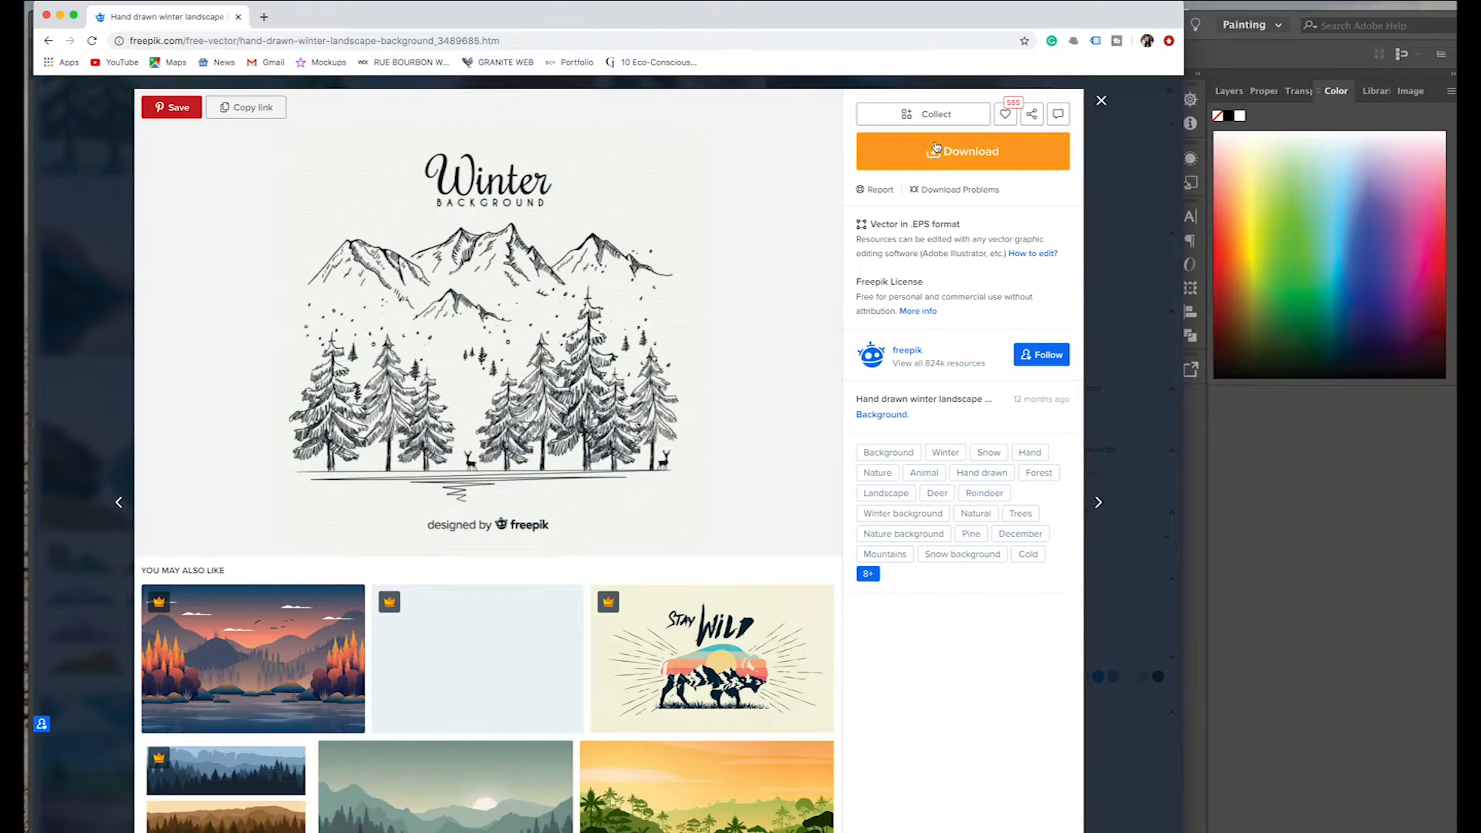
Step: Return to the search results and change the search to "mountain with water"
left_click(62, 295)
scroll(319, 169, "up", 1)
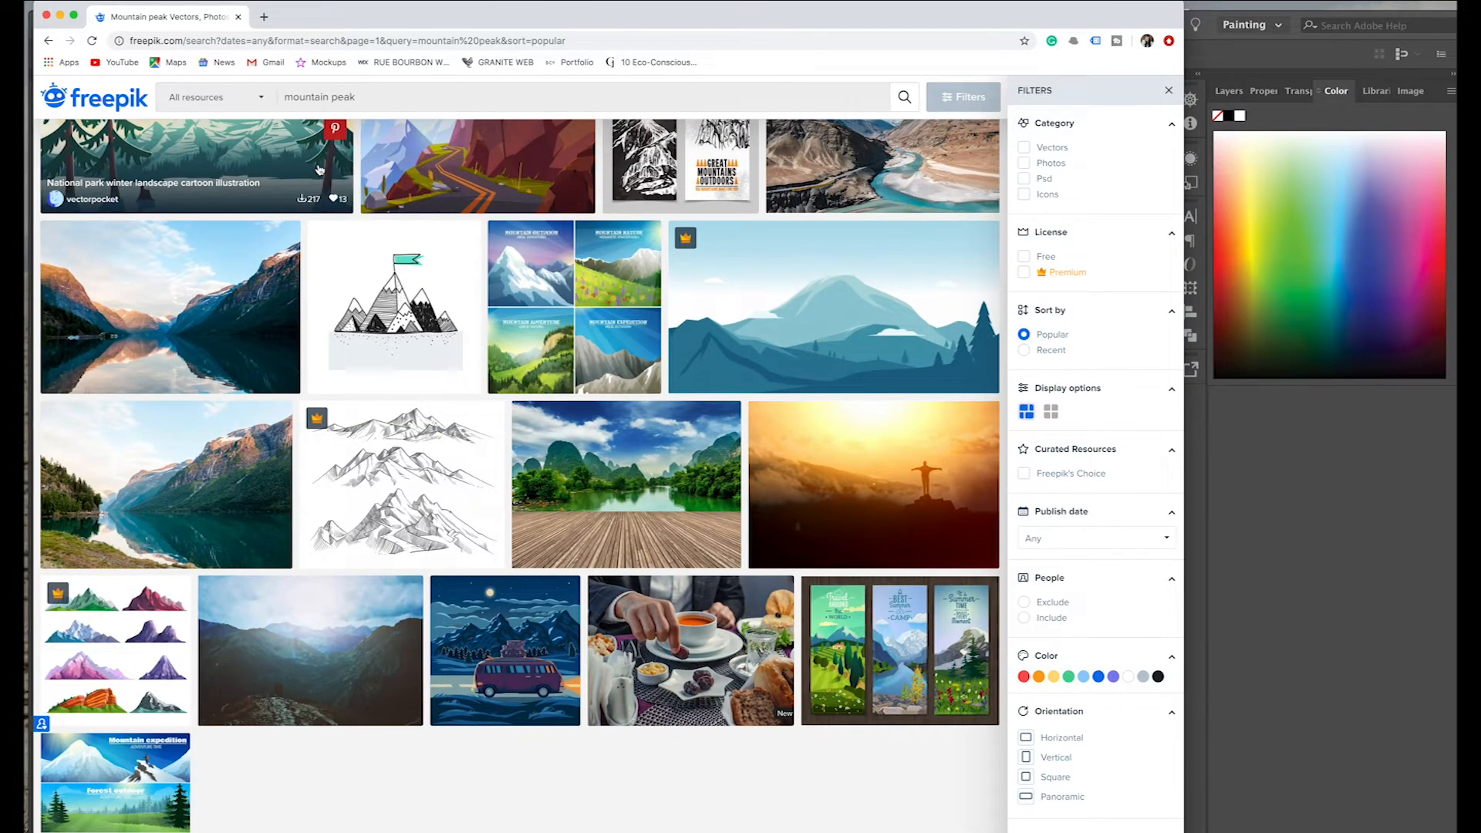
scroll(320, 169, "up", 15)
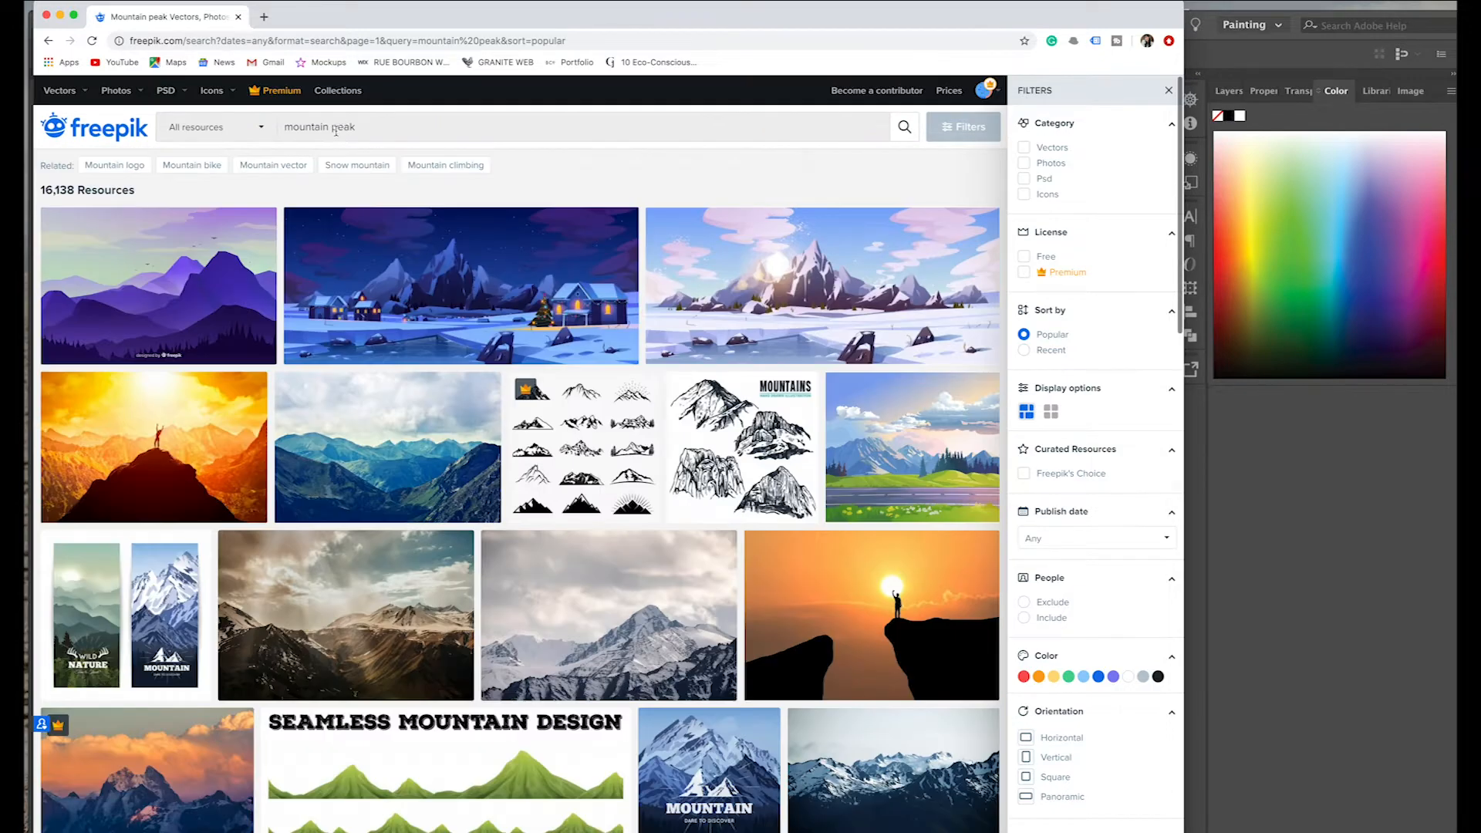
double_click(336, 127)
type("with water")
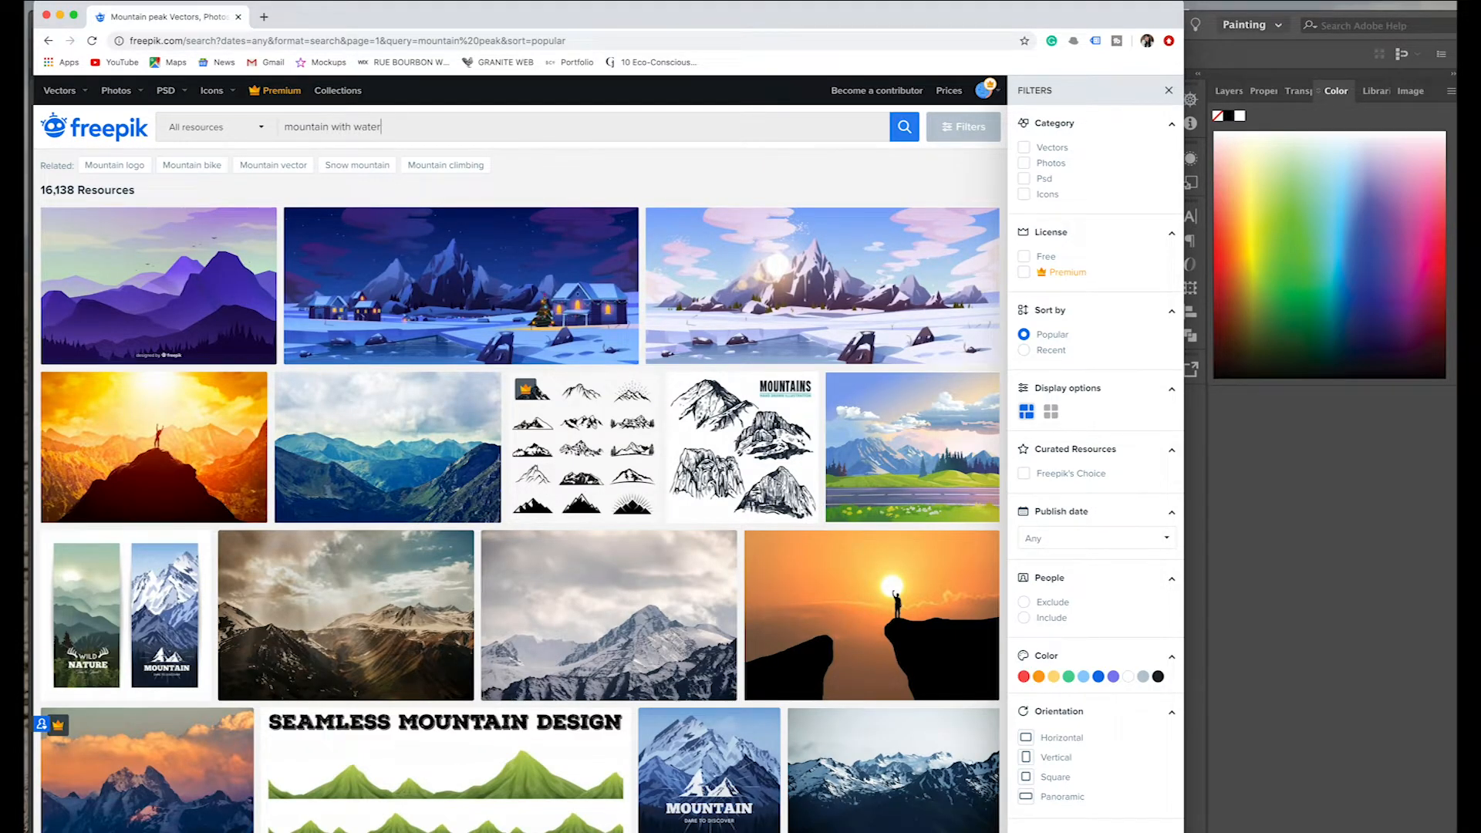
key("Return")
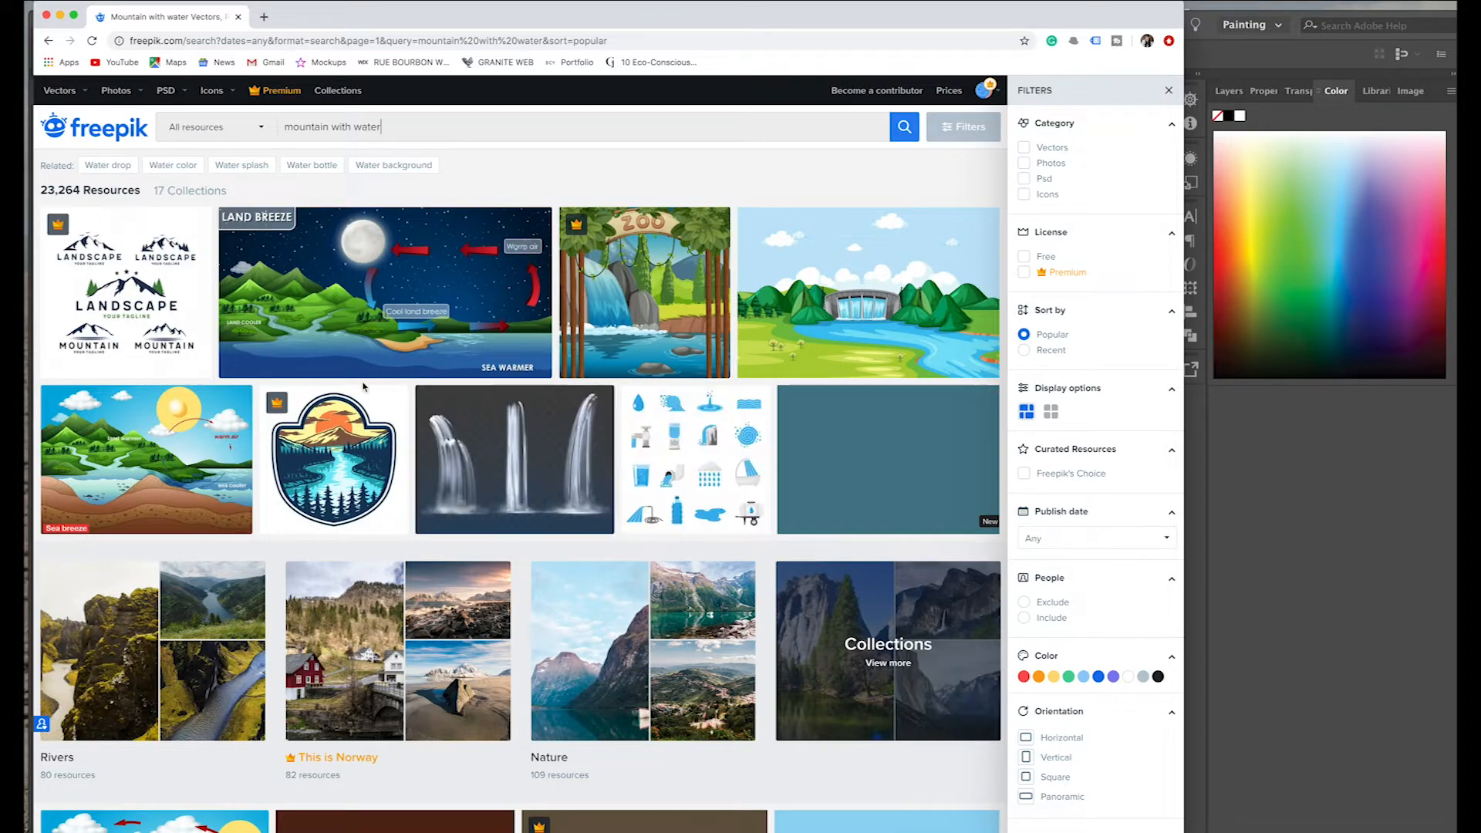
Step: Look through the mountain with water results and open the "Mountain and landscape logo" resource
scroll(364, 388, "down", 3)
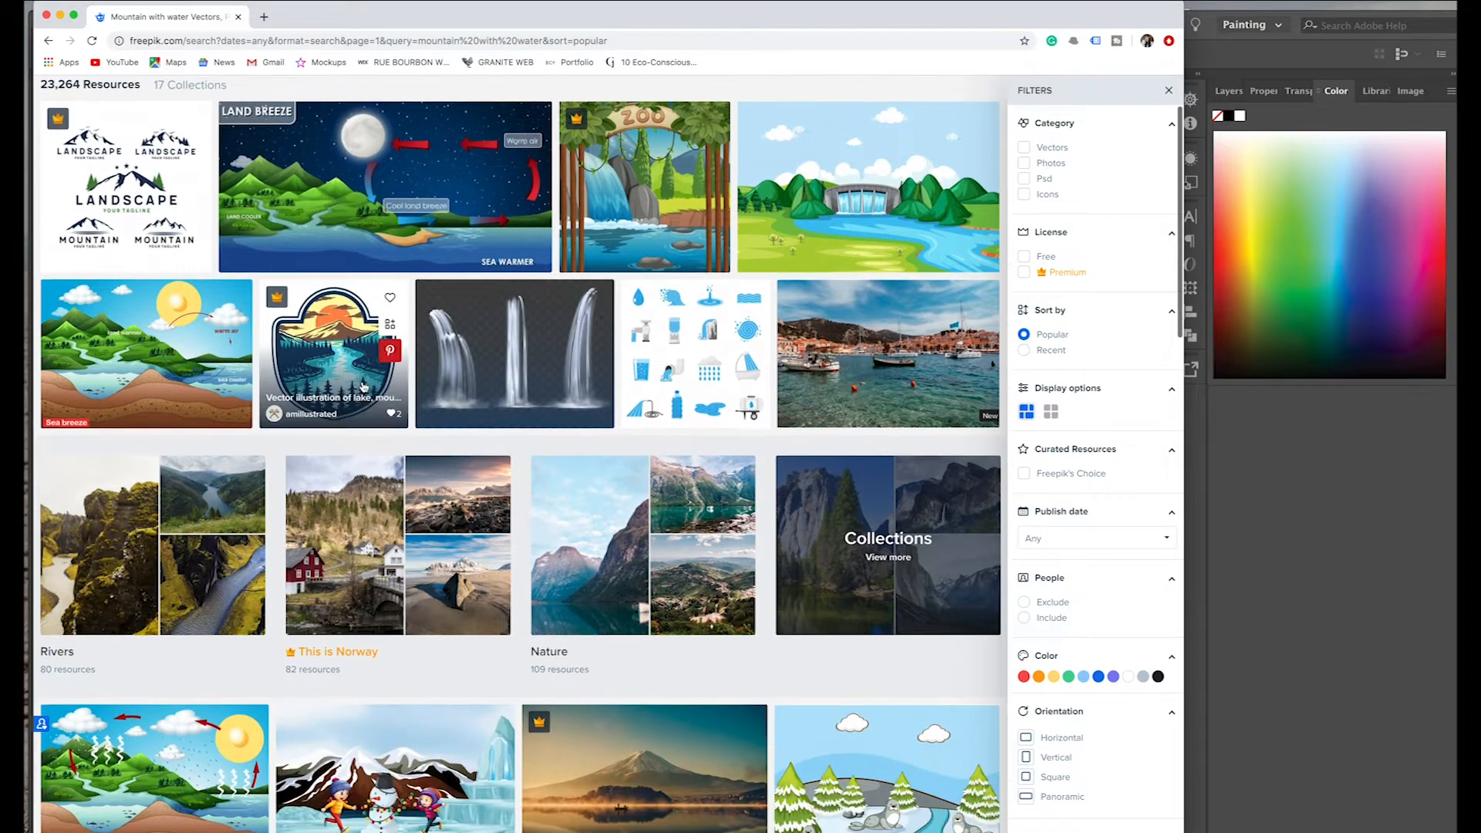
scroll(363, 387, "down", 10)
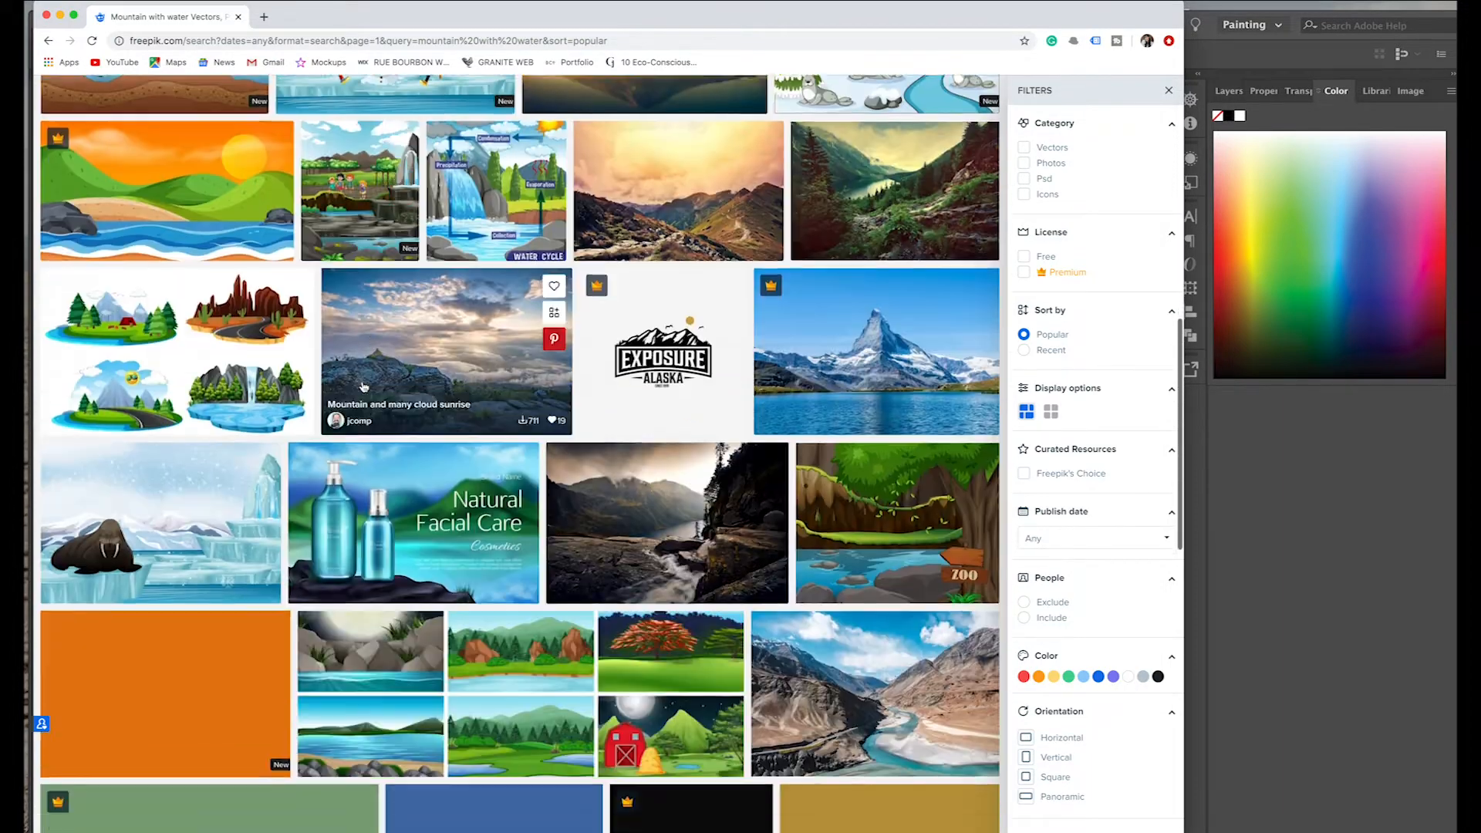
scroll(363, 388, "down", 7)
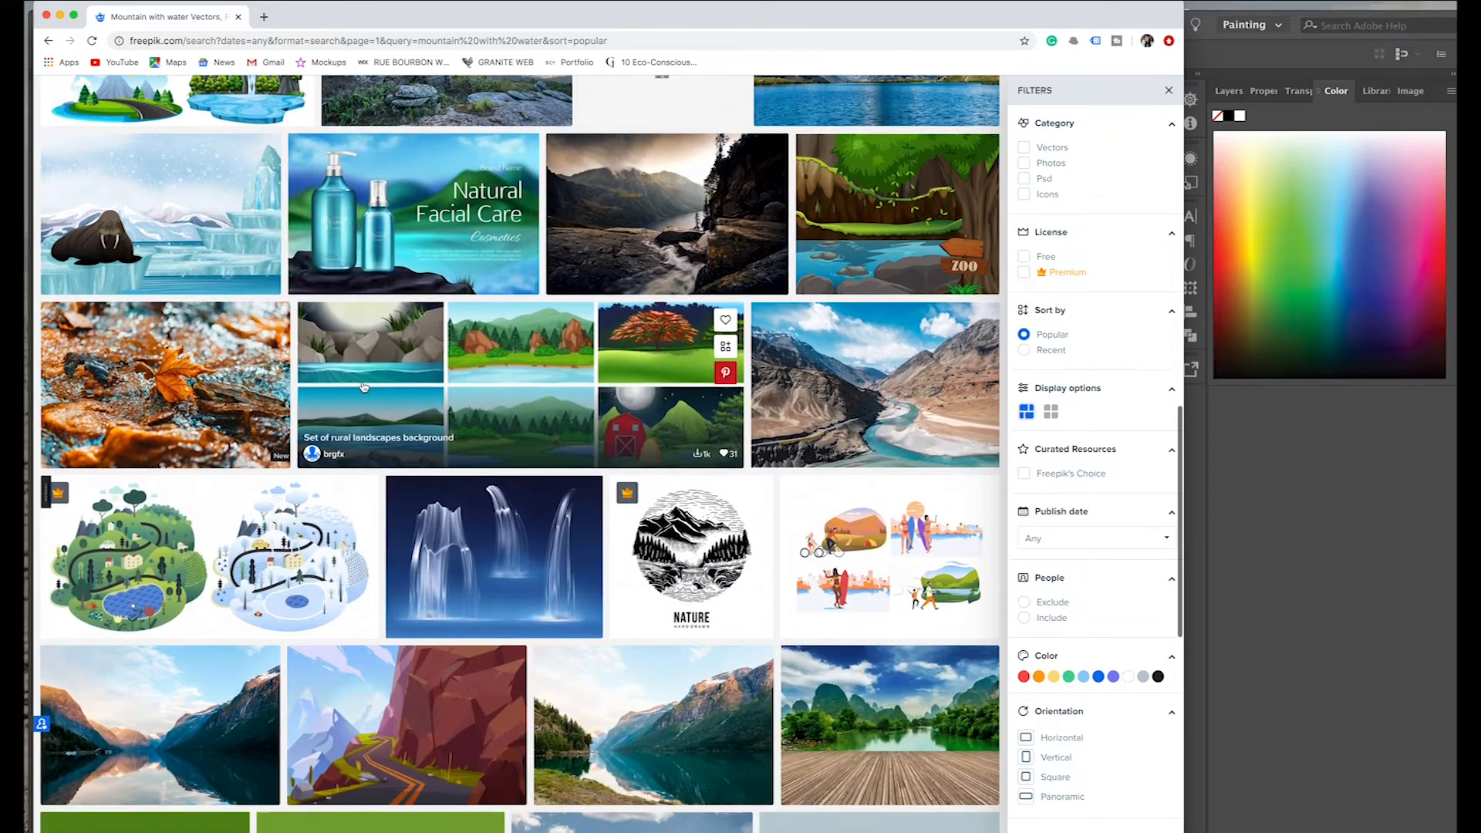
scroll(363, 387, "down", 15)
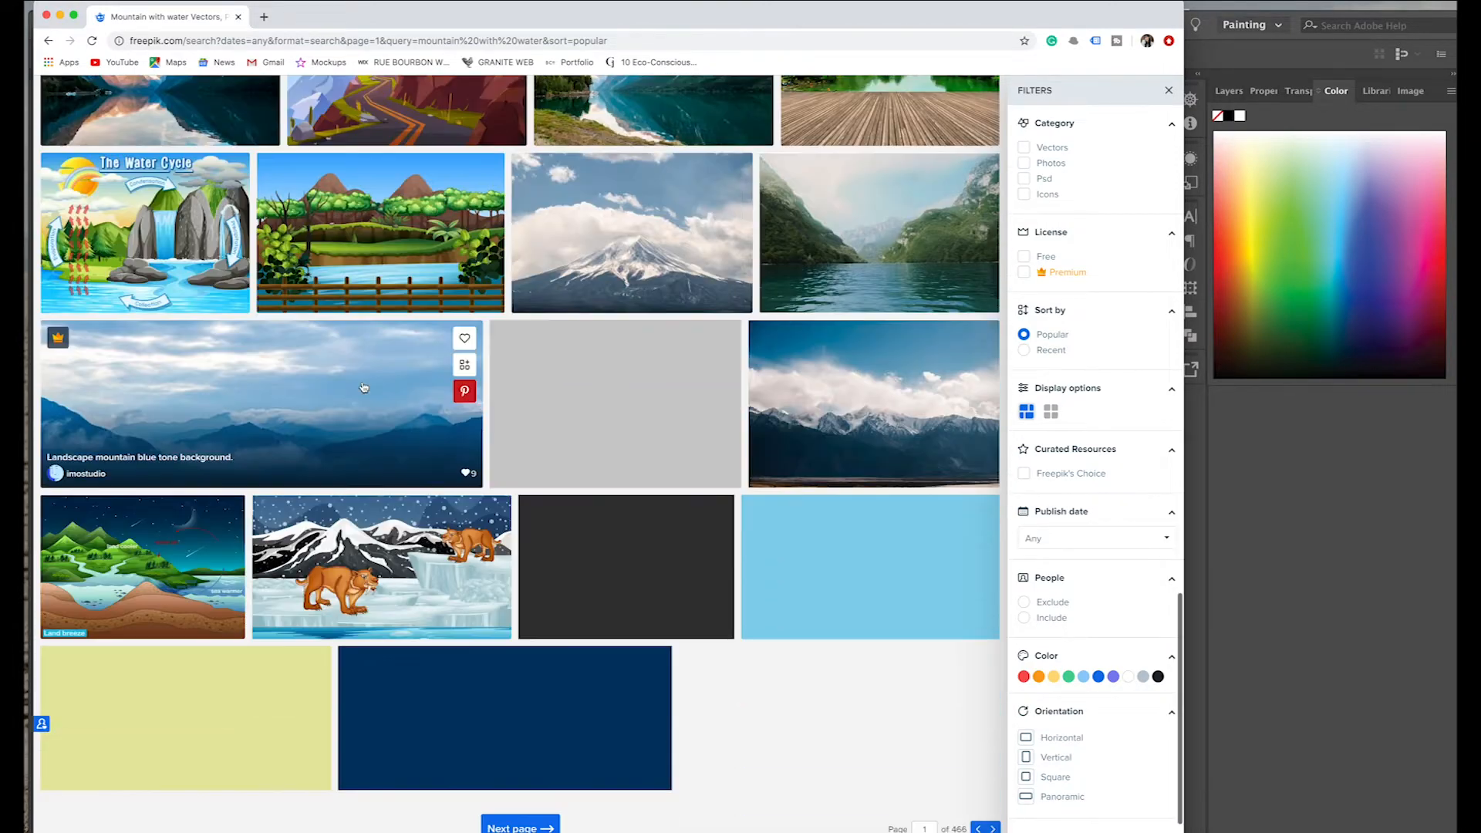
scroll(363, 387, "up", 20)
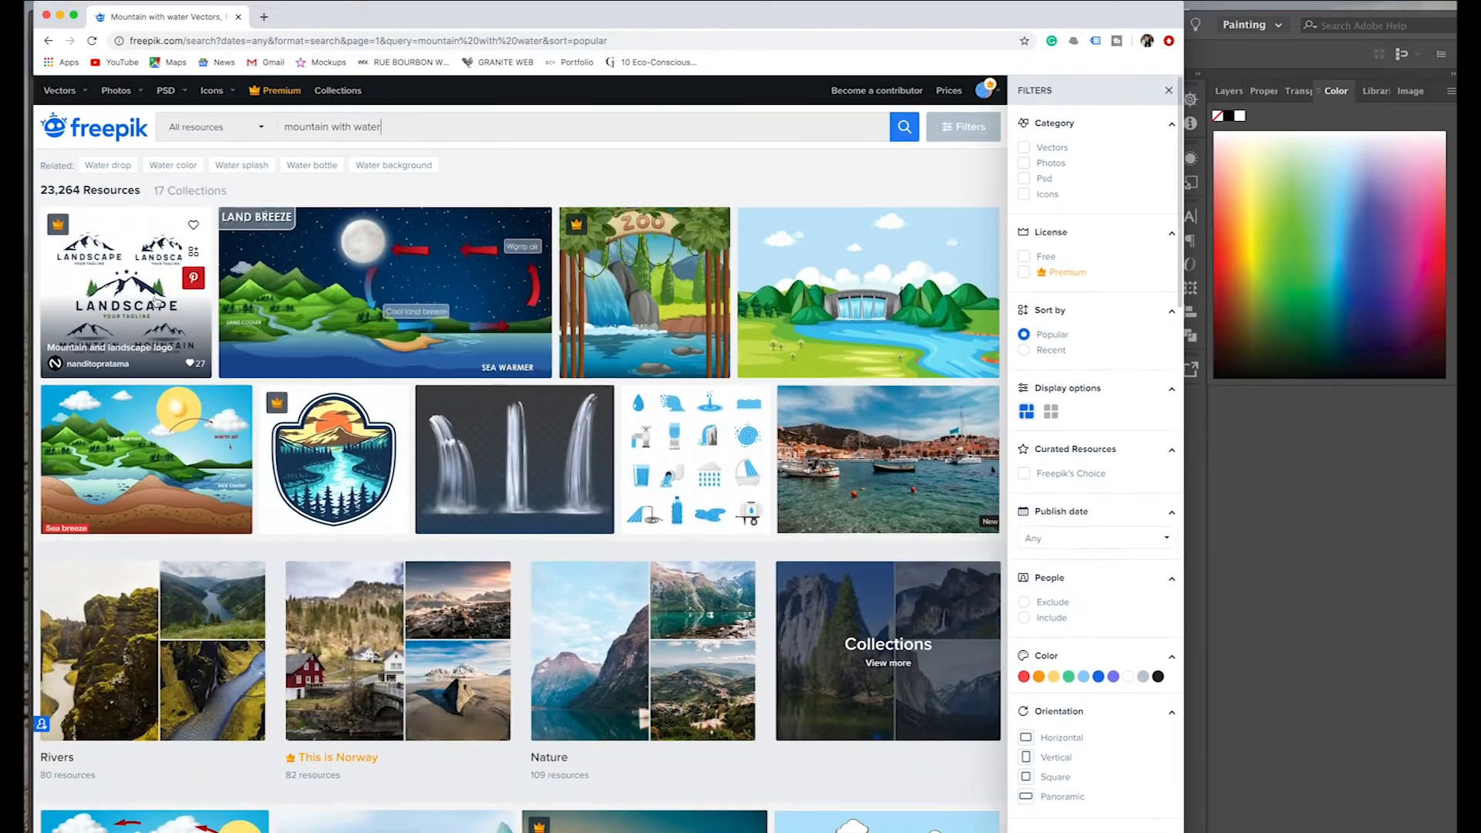
left_click(157, 302)
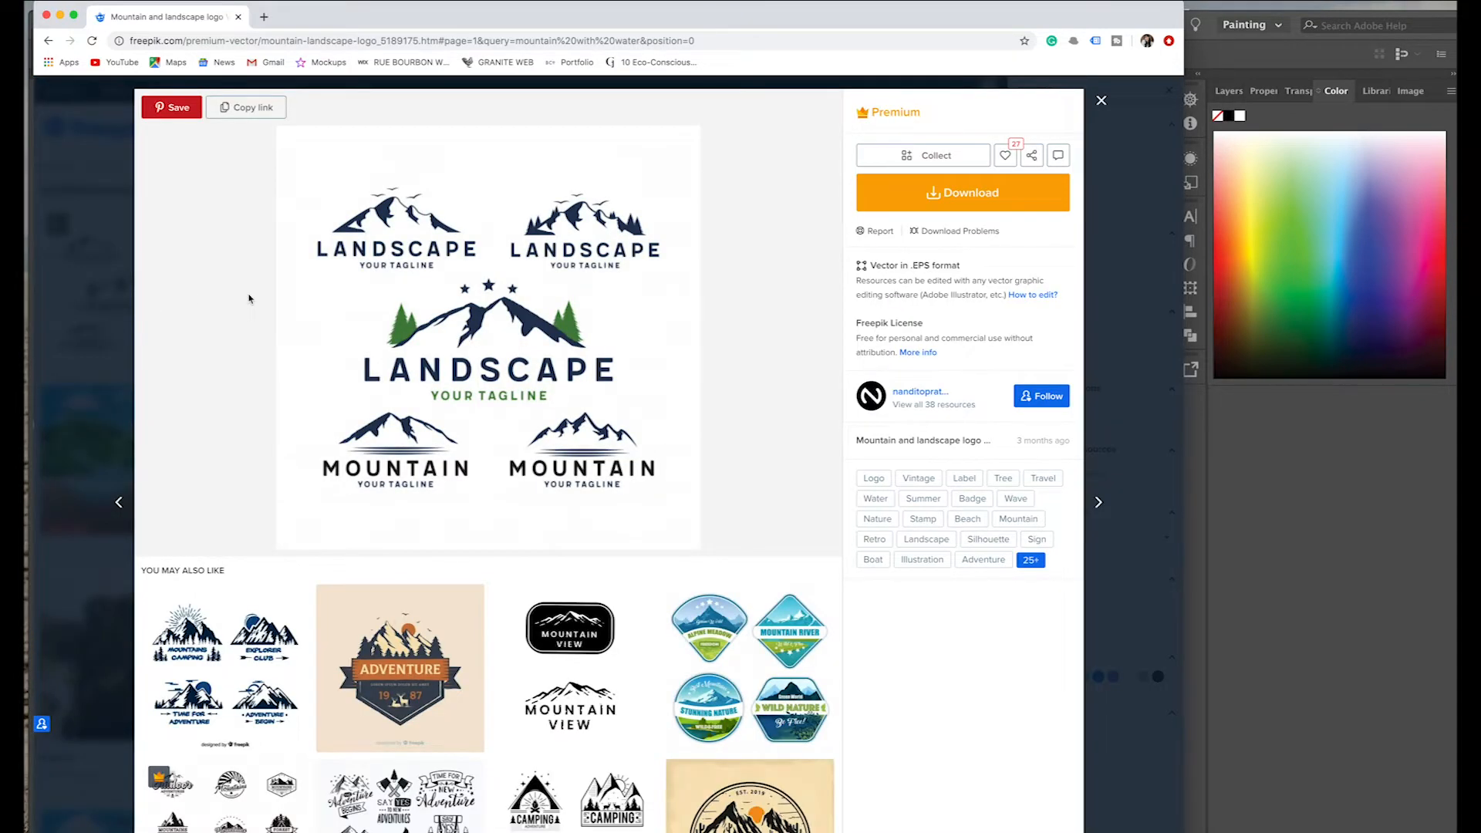
Step: Find the dark green "Vintage adventure logo" among the related resources and download it
scroll(248, 298, "down", 4)
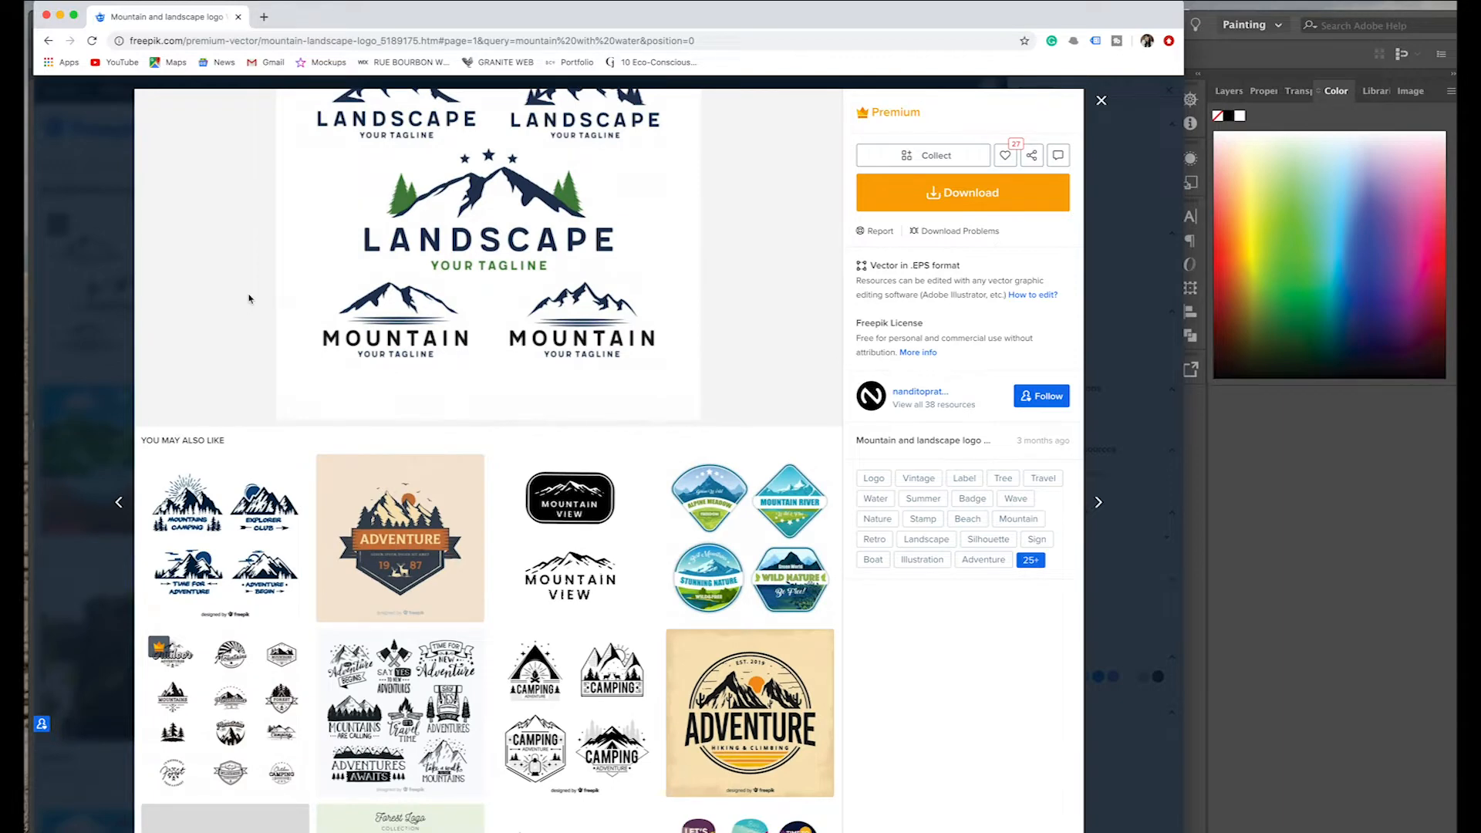
scroll(248, 298, "up", 3)
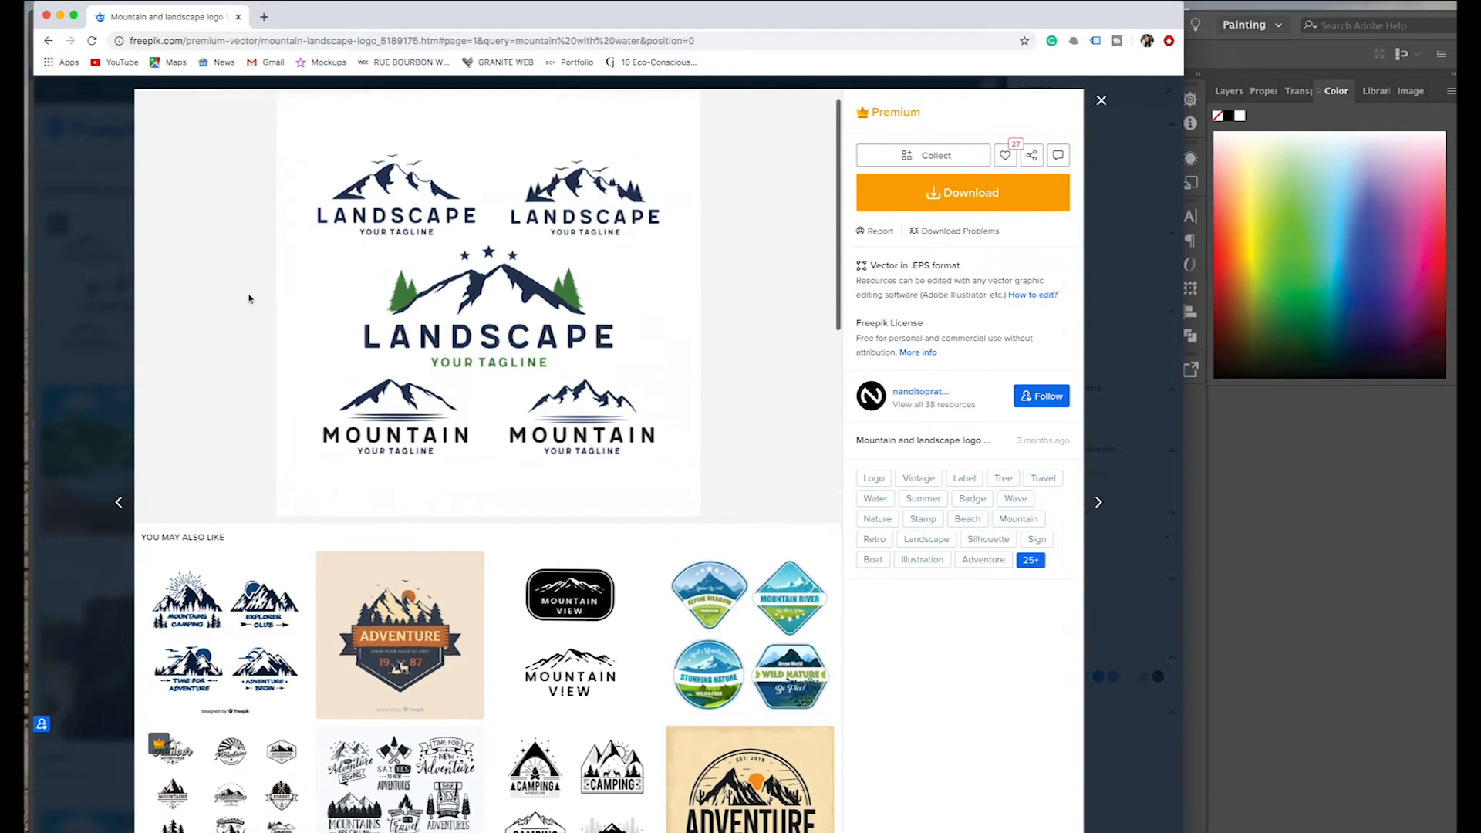
scroll(248, 299, "down", 10)
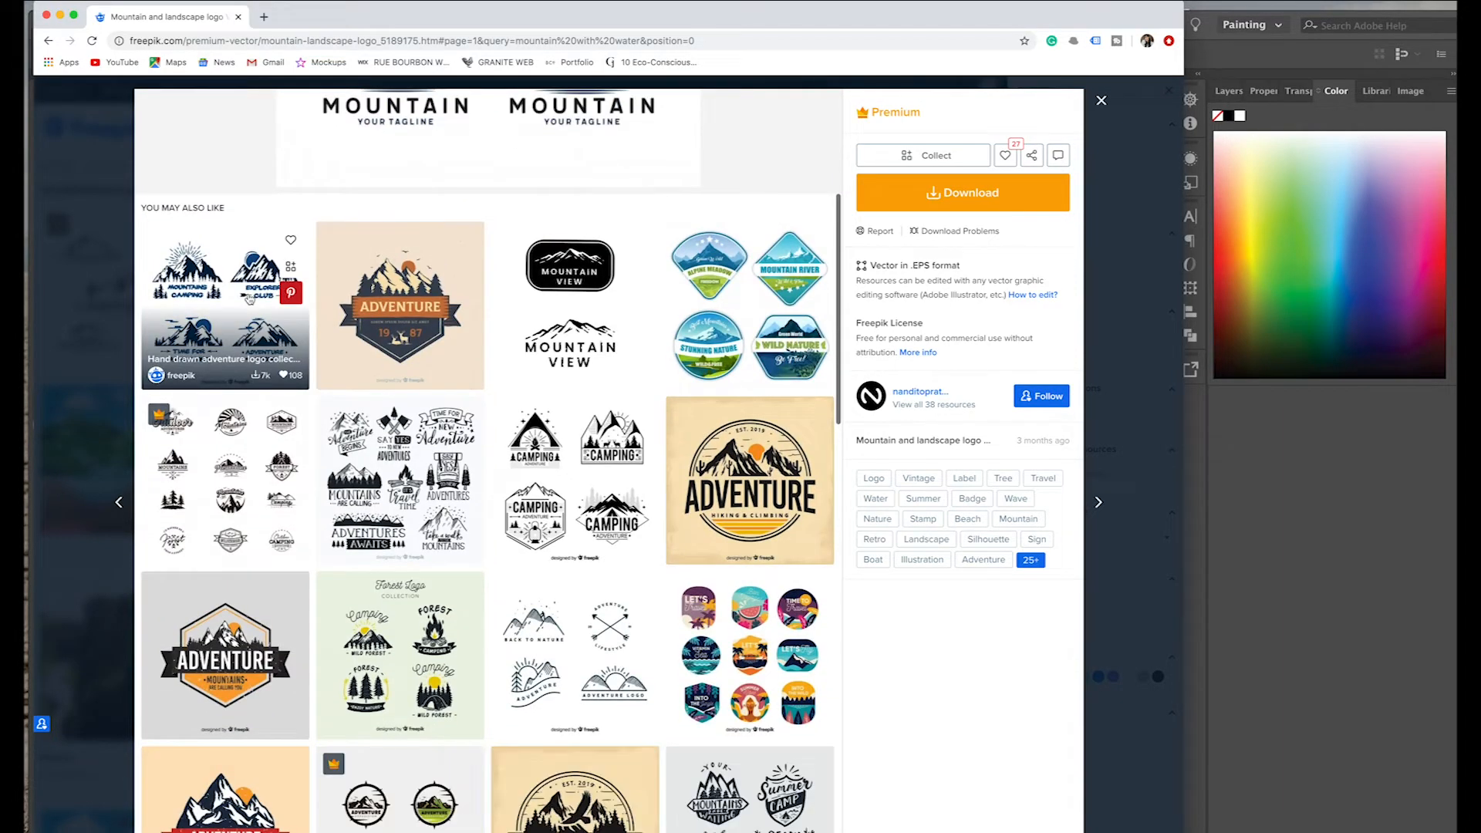
scroll(248, 298, "down", 3)
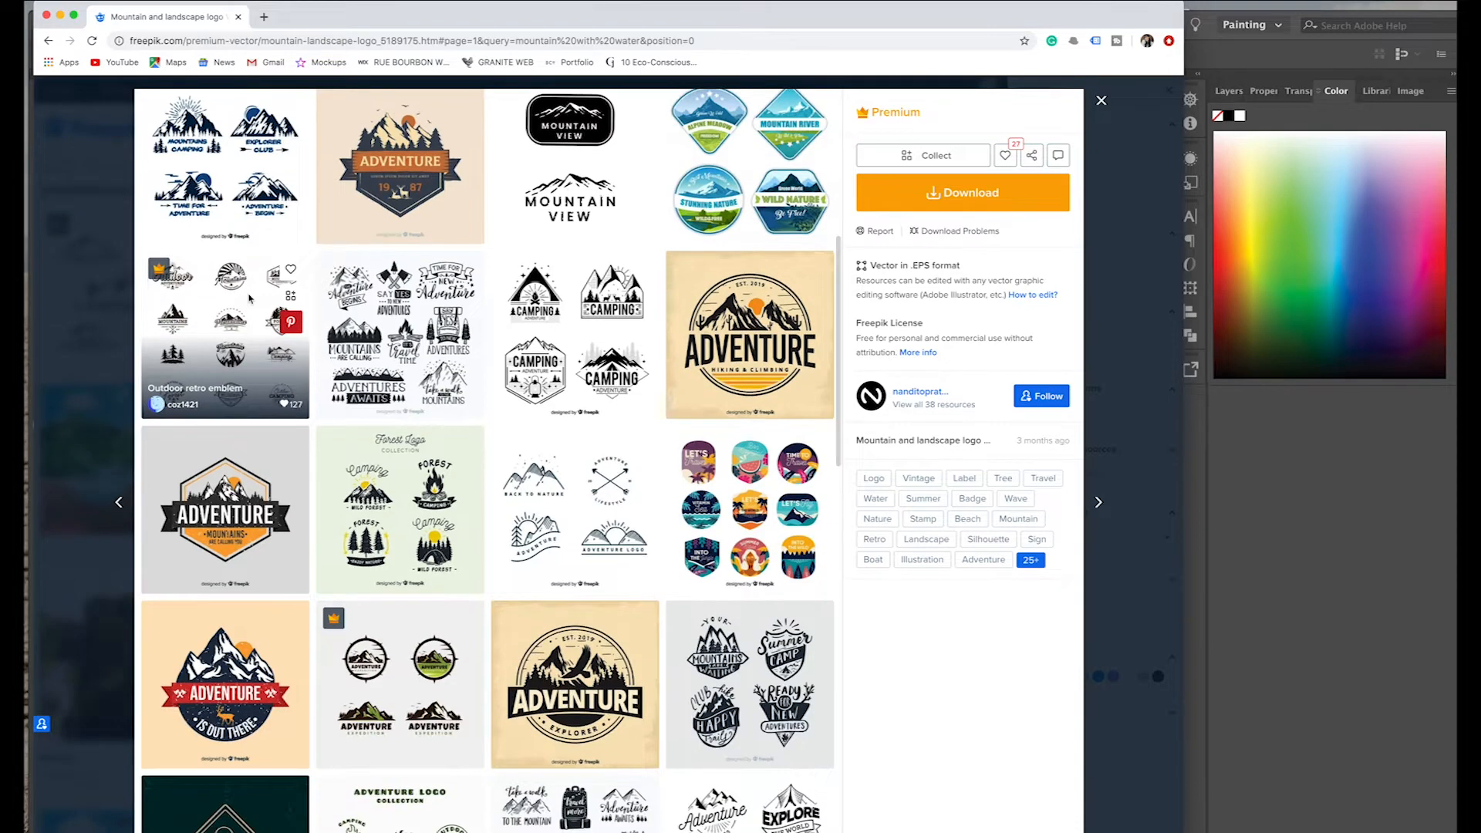
scroll(571, 501, "down", 1)
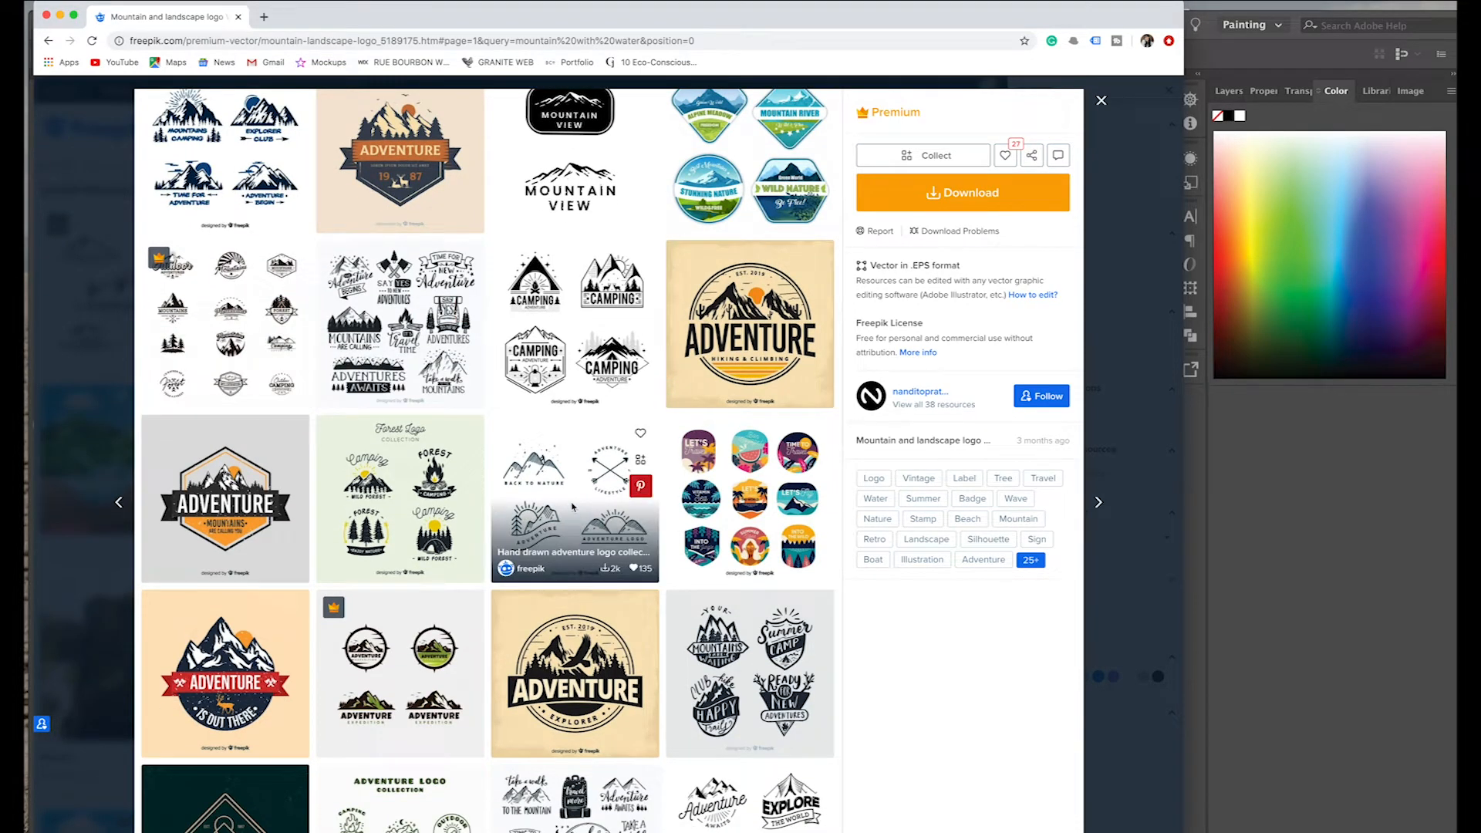
scroll(395, 511, "down", 10)
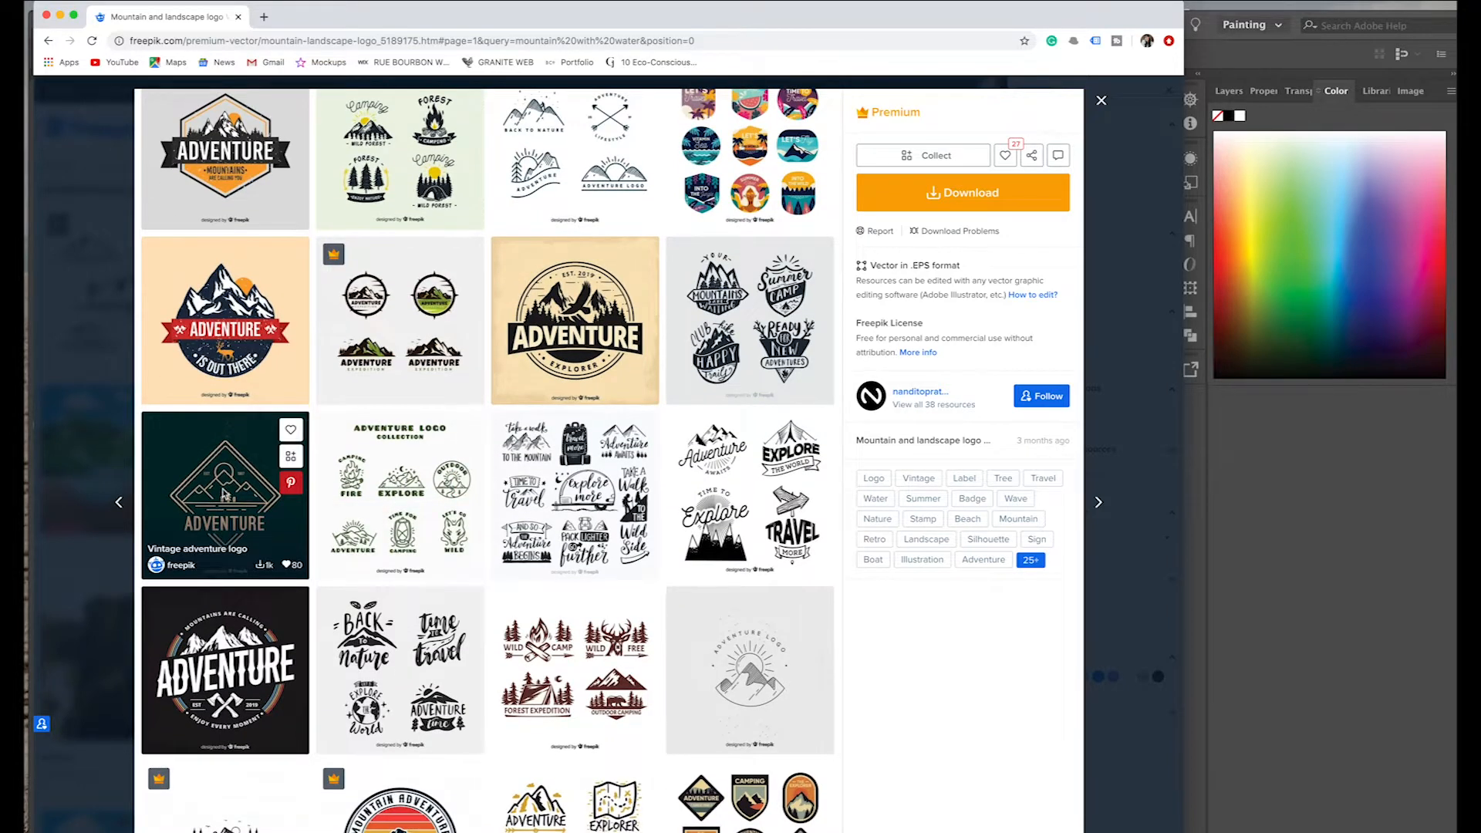
left_click(223, 494)
left_click(929, 153)
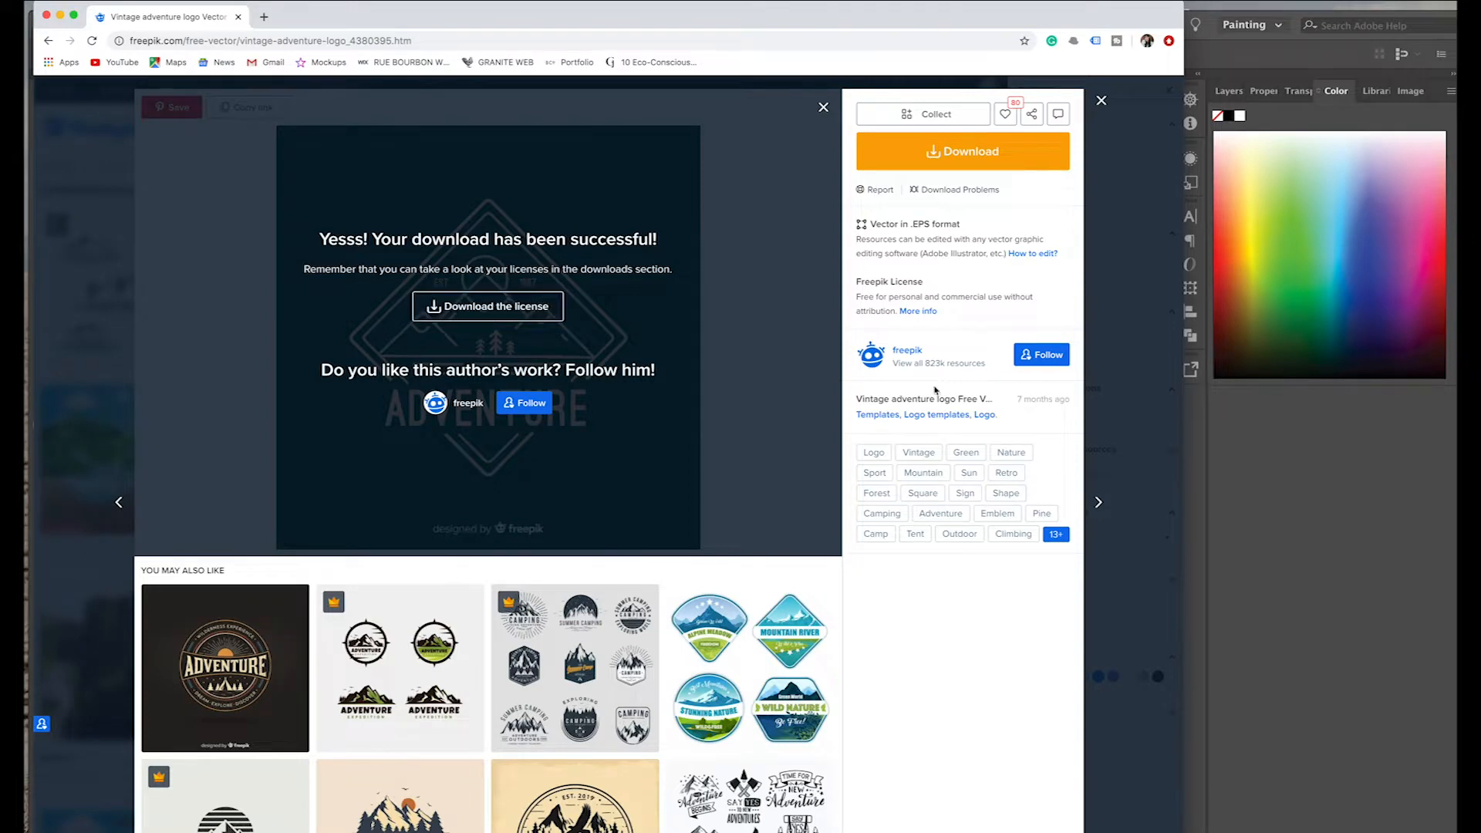
Step: Switch to Illustrator and place 6248.eps from the downloaded hand-drawing mountain illustration folder into the Sierra Springs document
left_click(1228, 507)
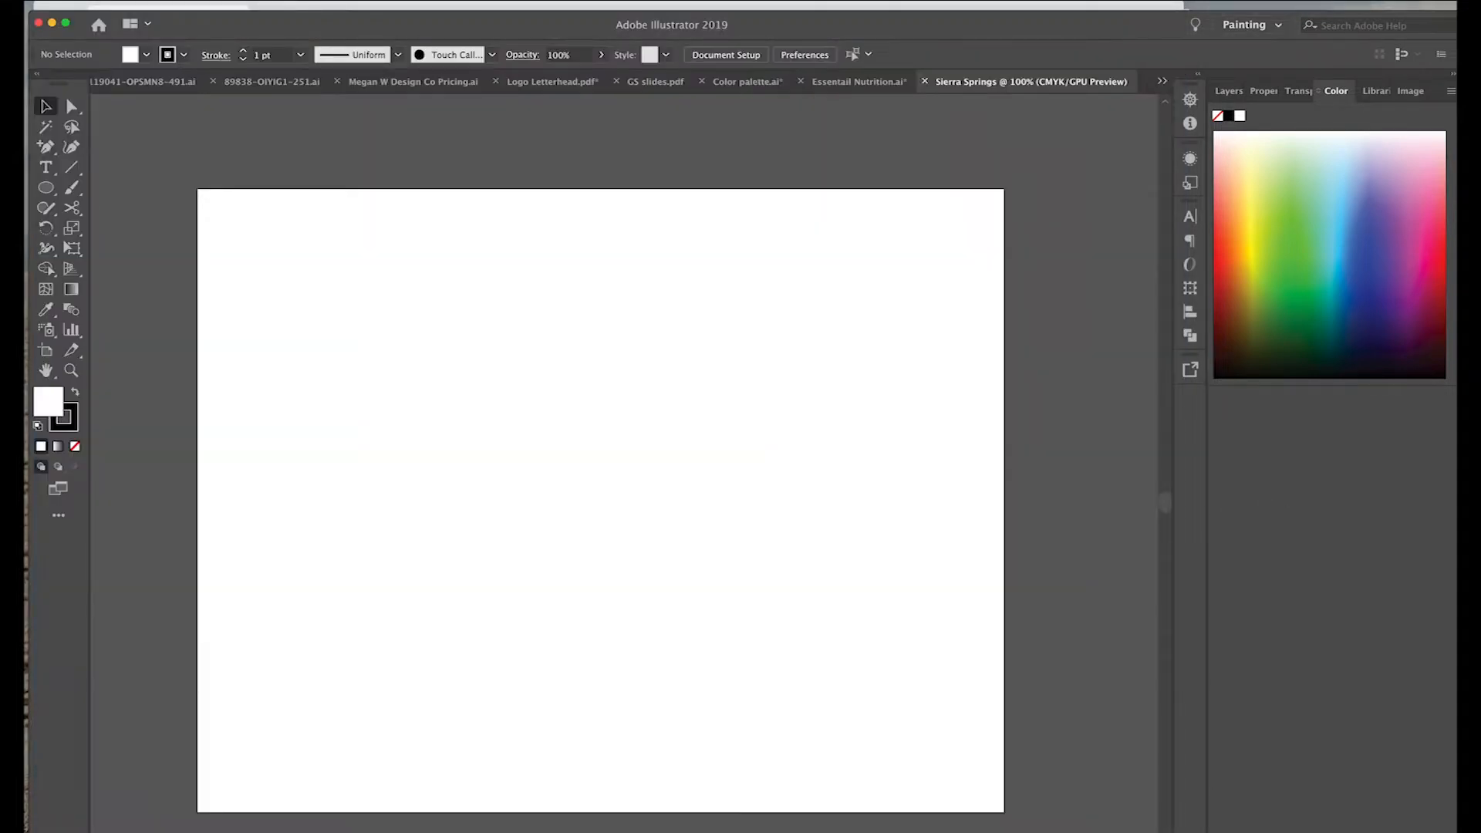
left_click(935, 824)
left_click(953, 798)
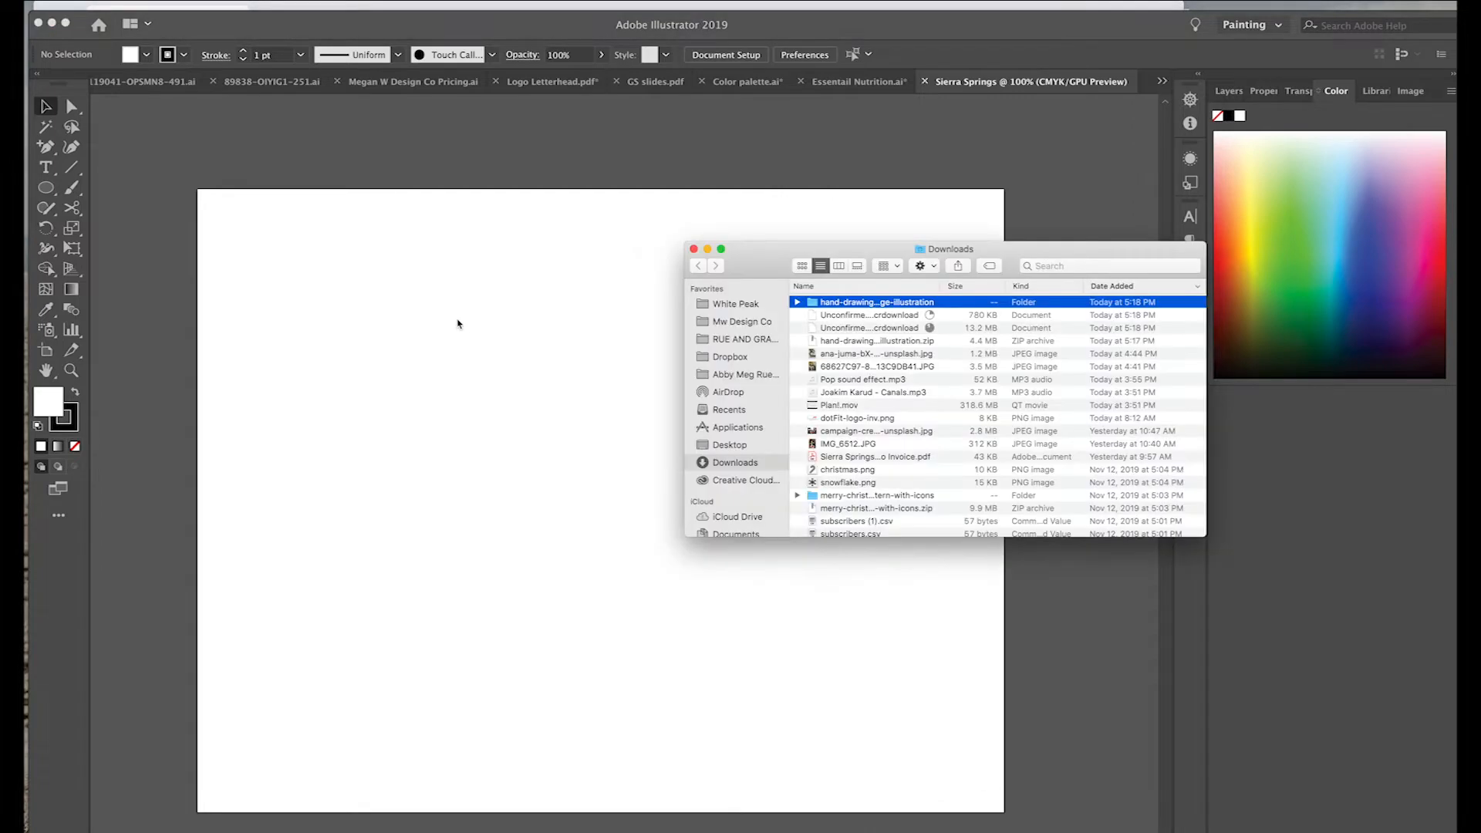
double_click(904, 303)
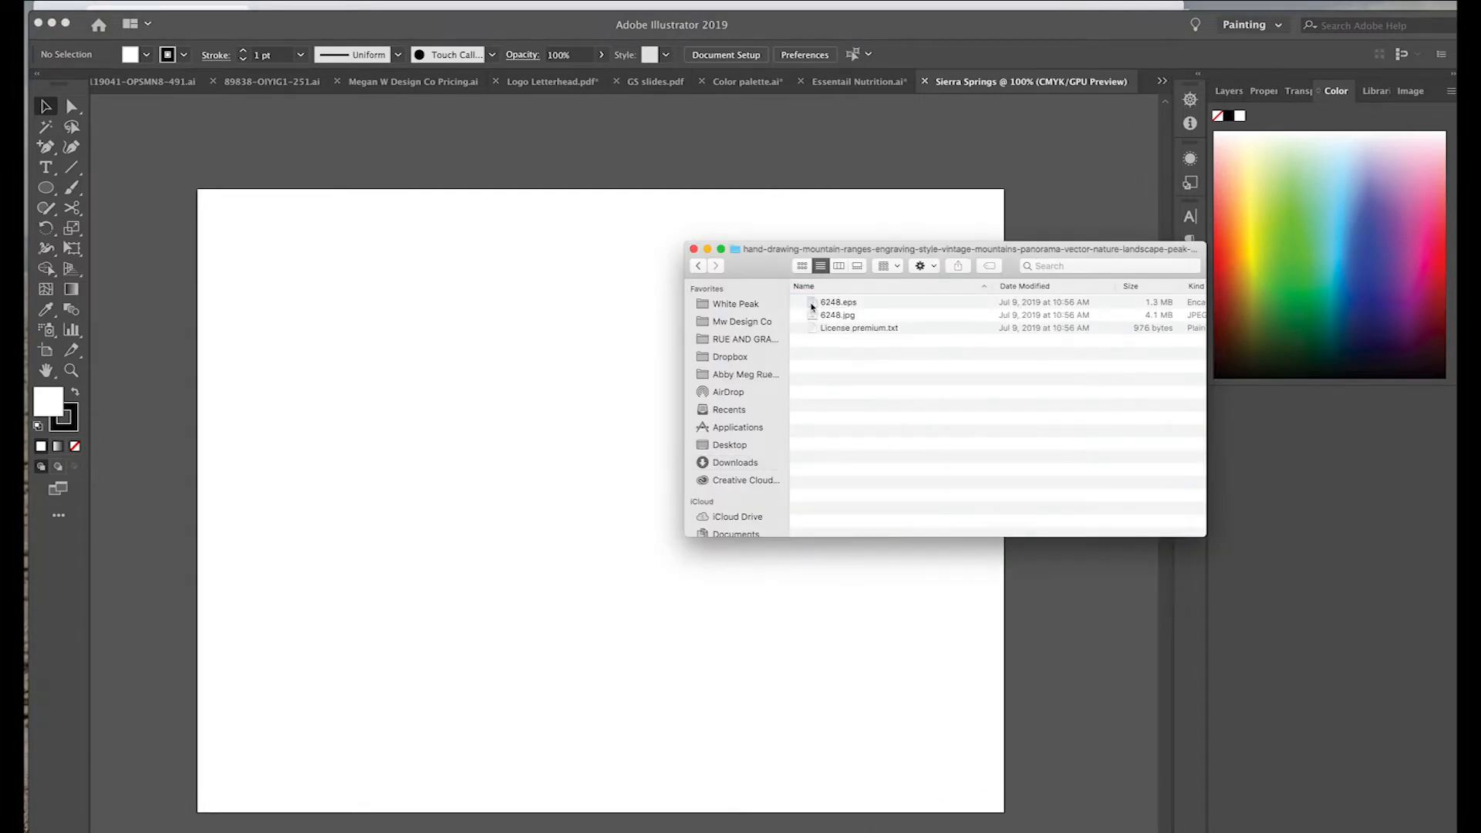
left_click_drag(1152, 102, 1149, 103)
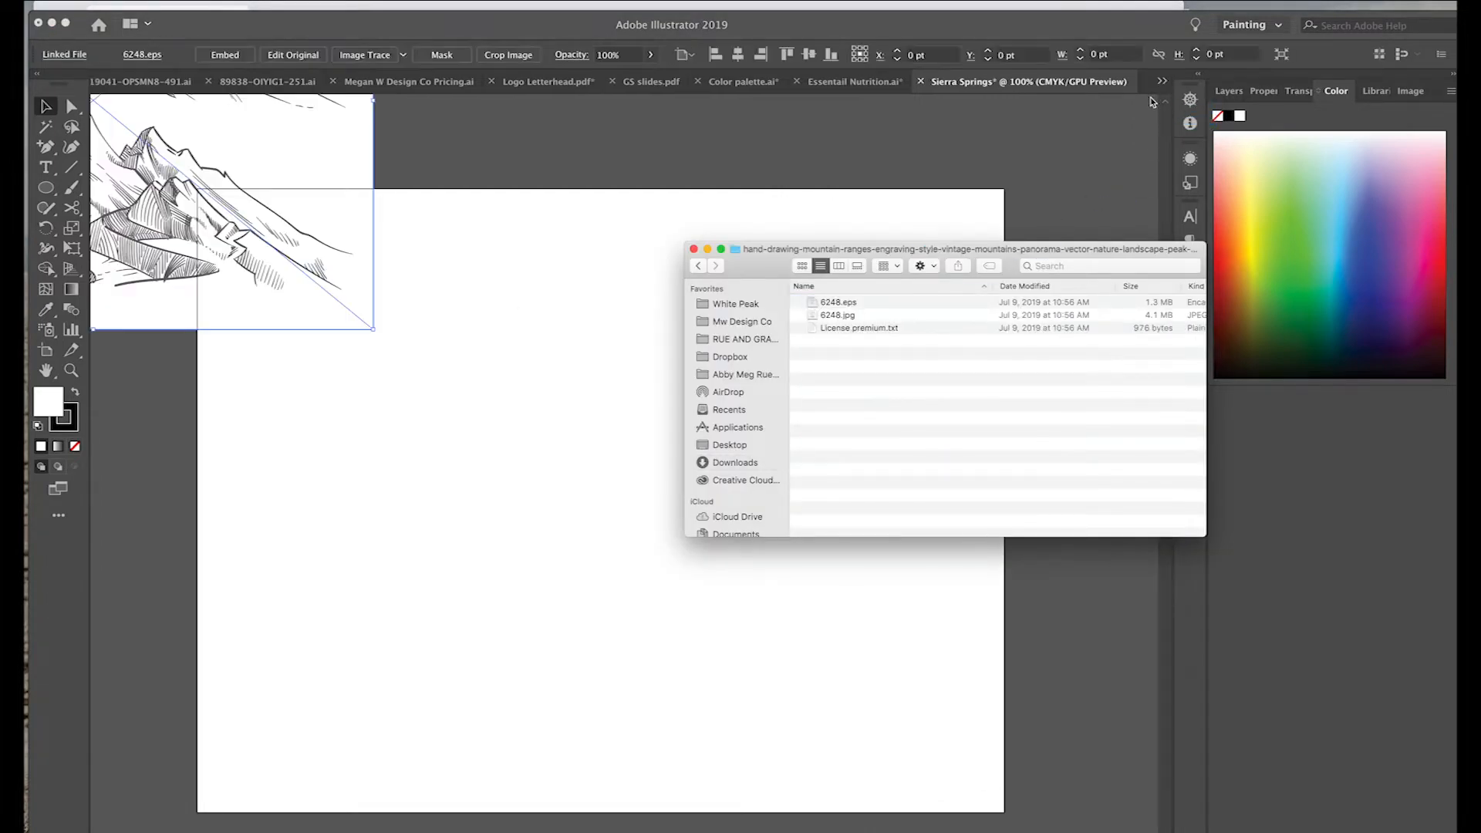
left_click(260, 257)
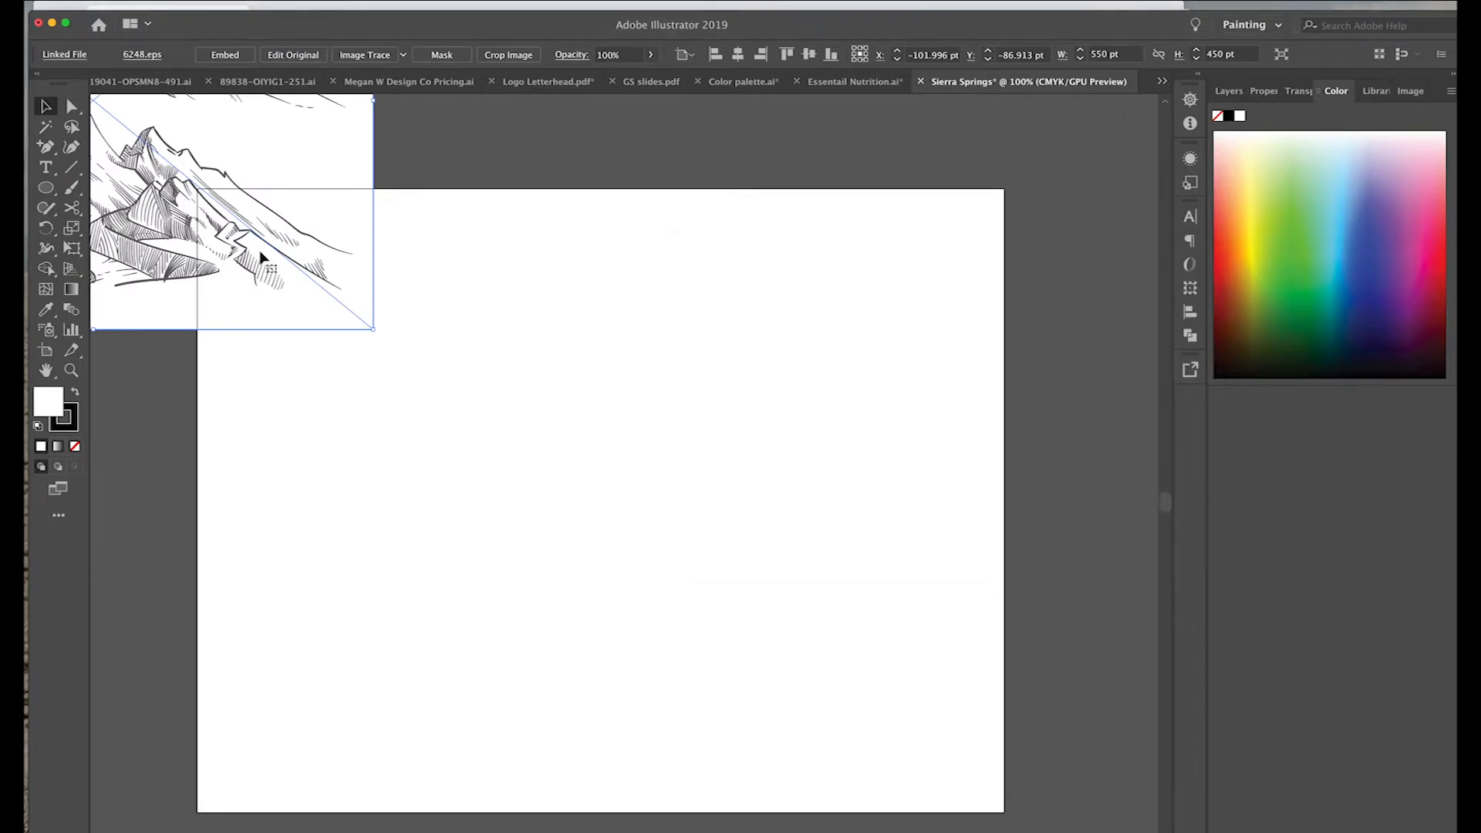
Step: Delete the placed 6248.eps from the artboard and open the file as its own Illustrator document from the downloads folder
key("Delete")
key("super+Tab")
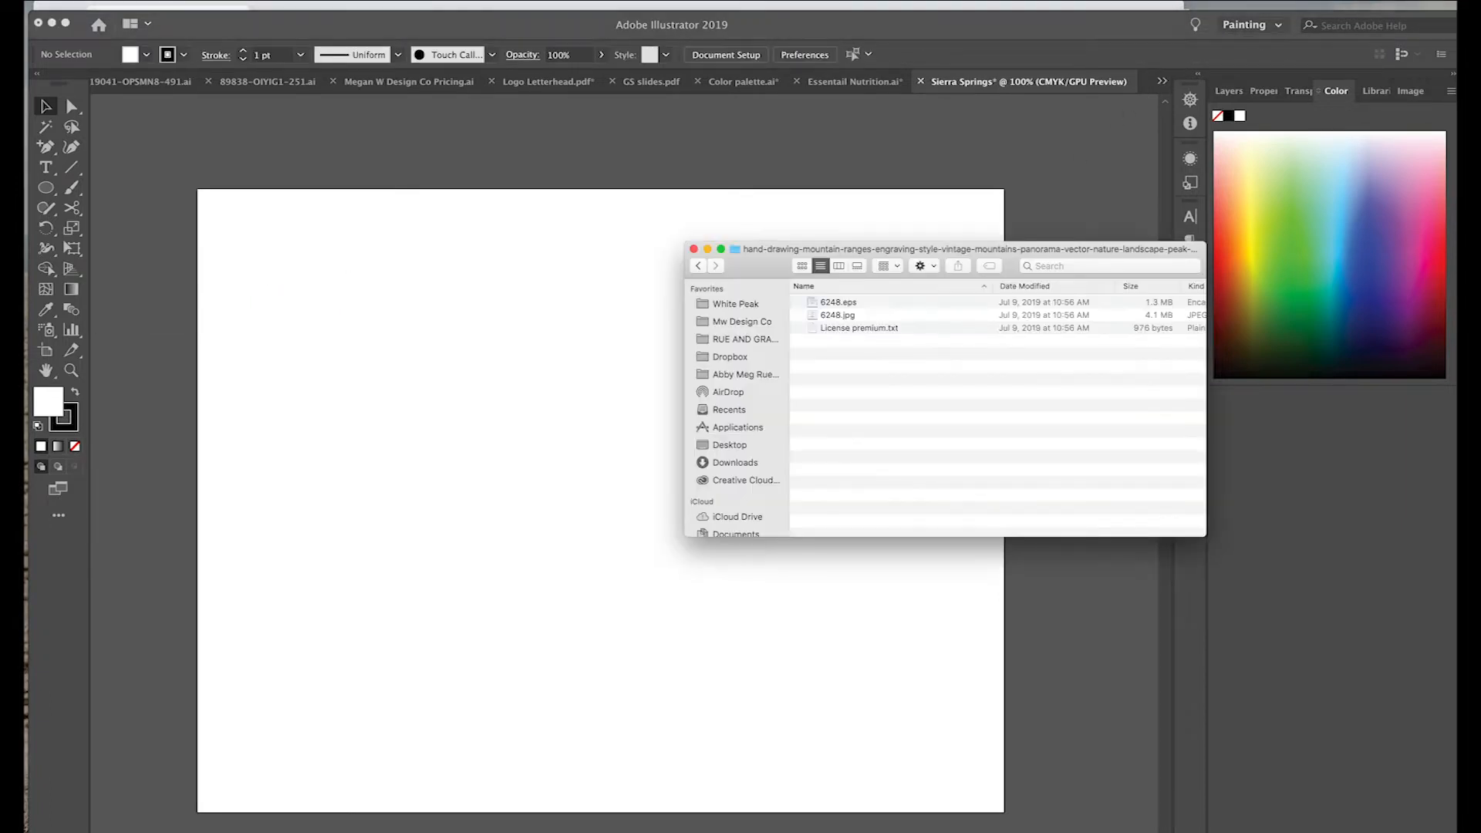
left_click_drag(841, 304, 1150, 96)
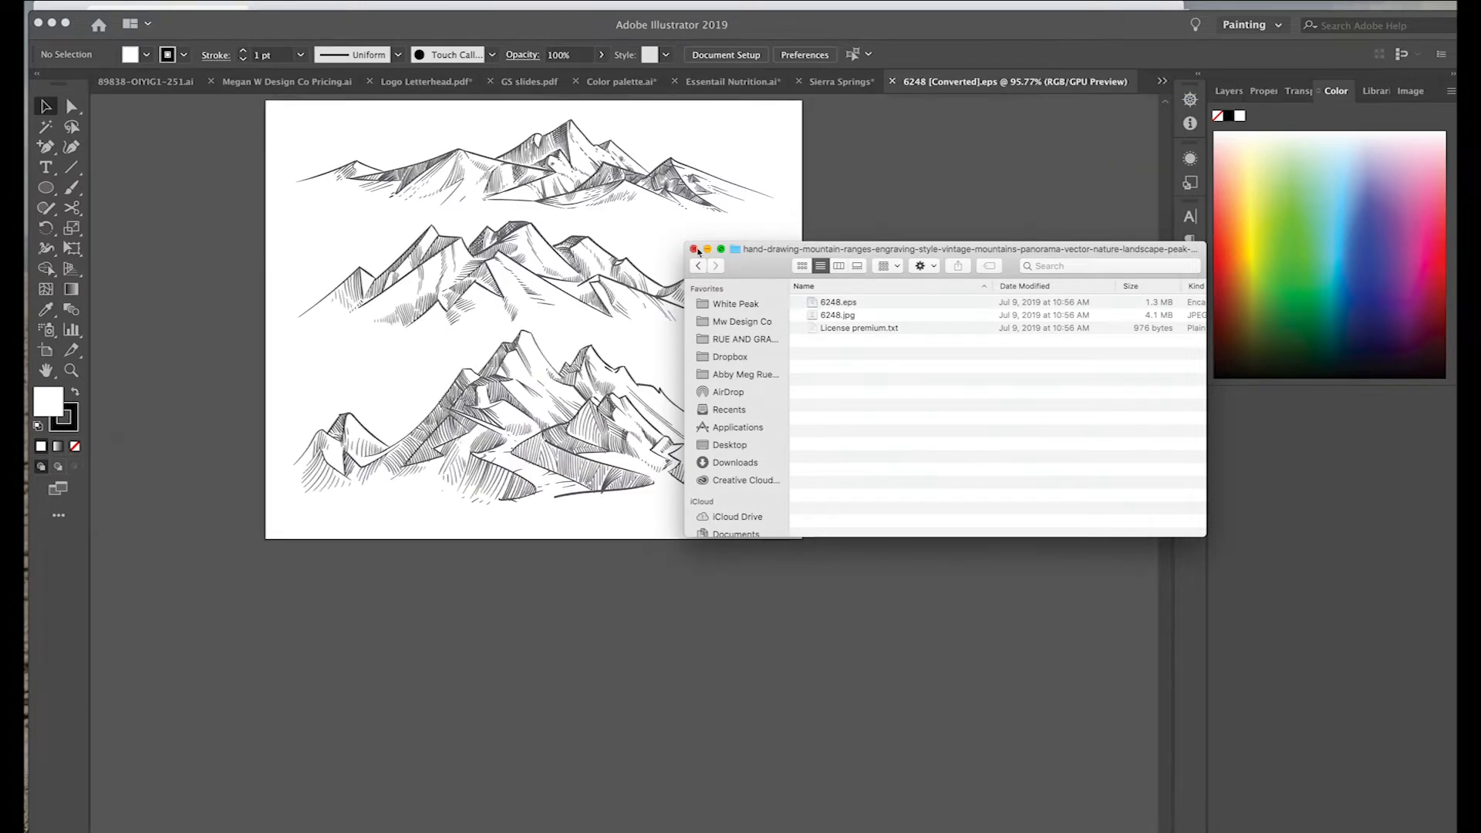
left_click(706, 248)
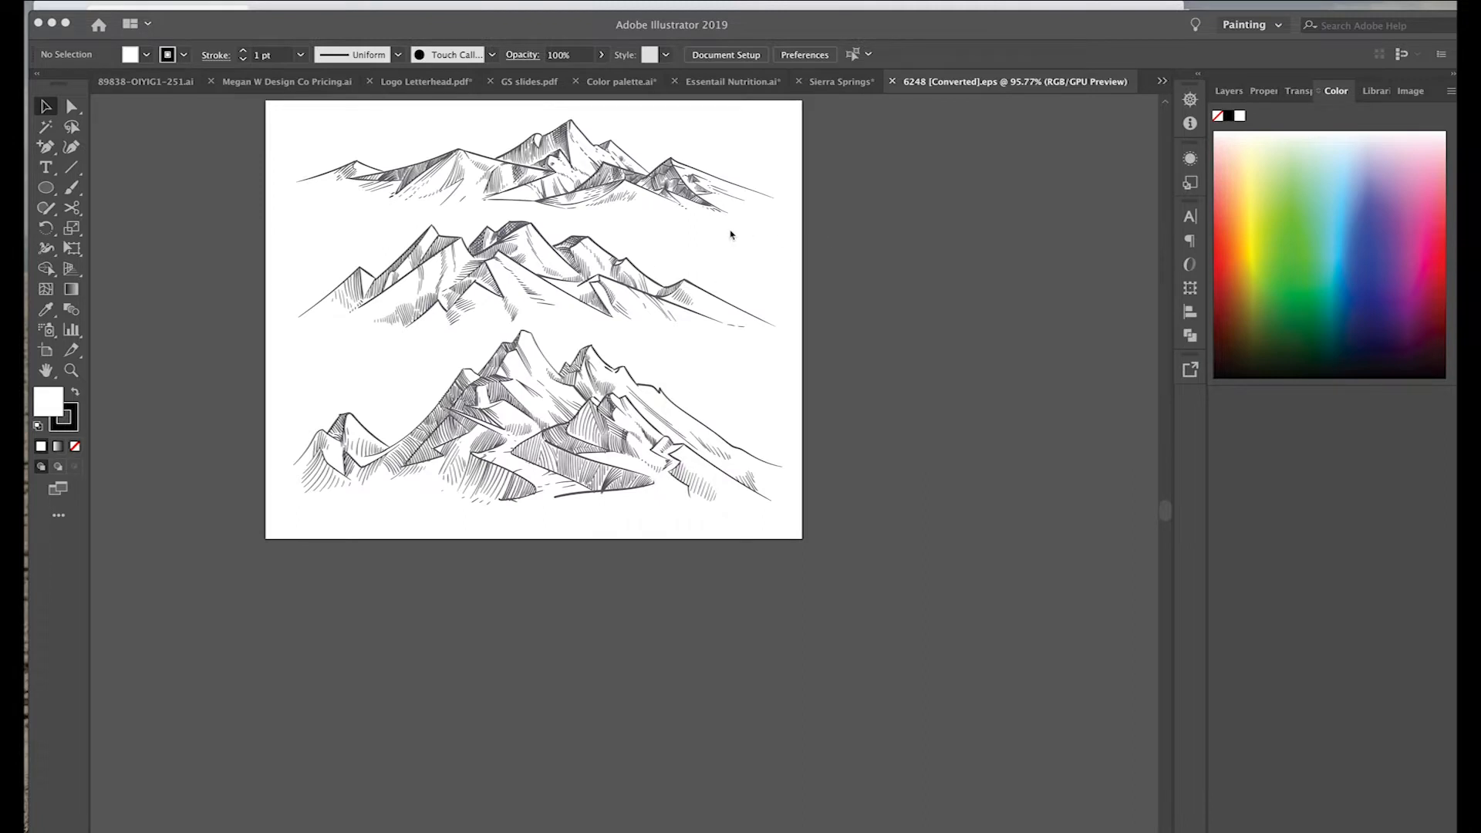
Step: Copy the top mountain range from the 6248 document into Sierra Springs and place it scaled down near the artboard's upper left
scroll(731, 234, "up", 2)
left_click(531, 241)
left_click(543, 239)
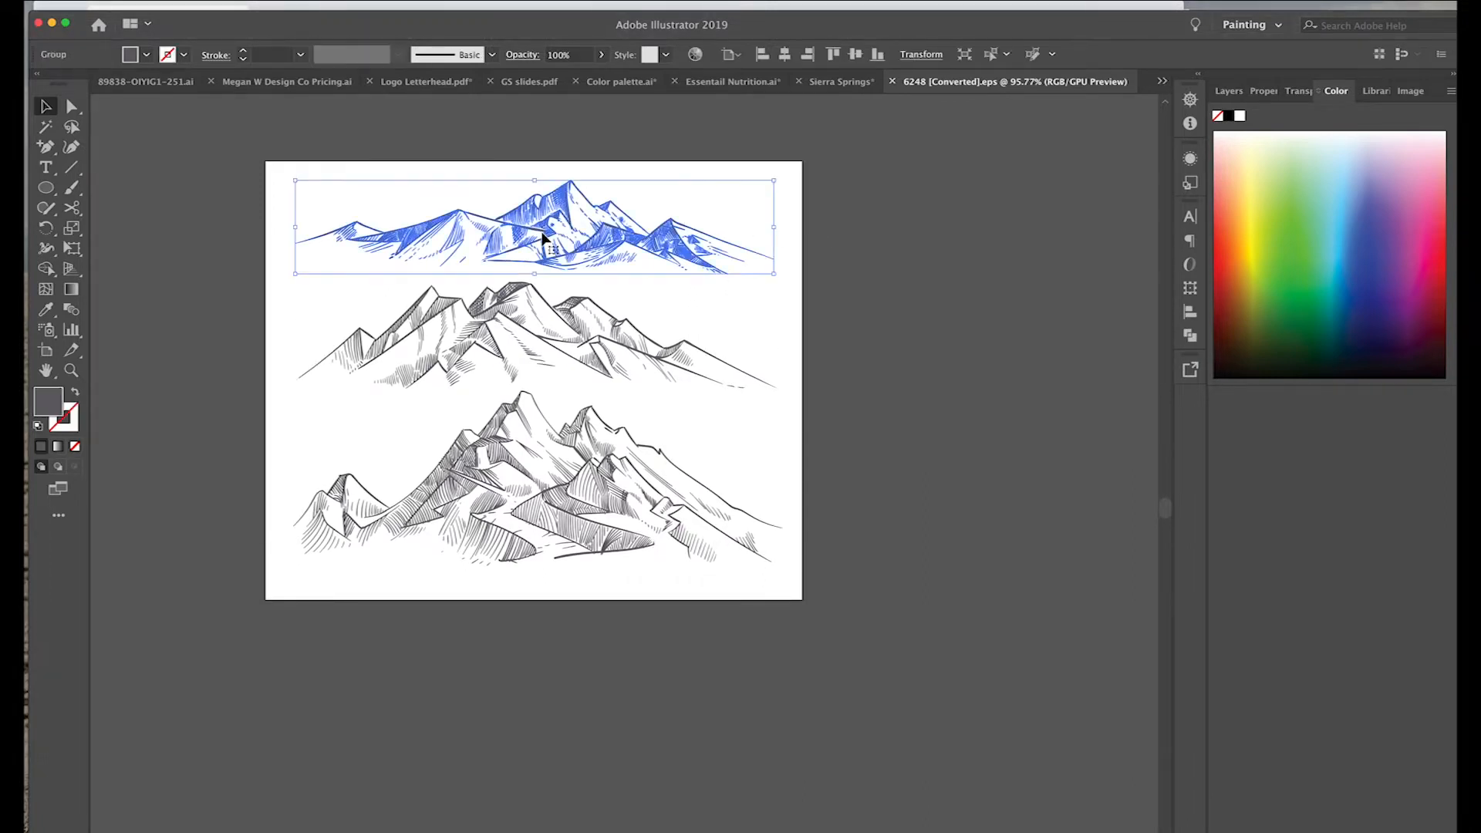
left_click(846, 82)
key("ctrl+v")
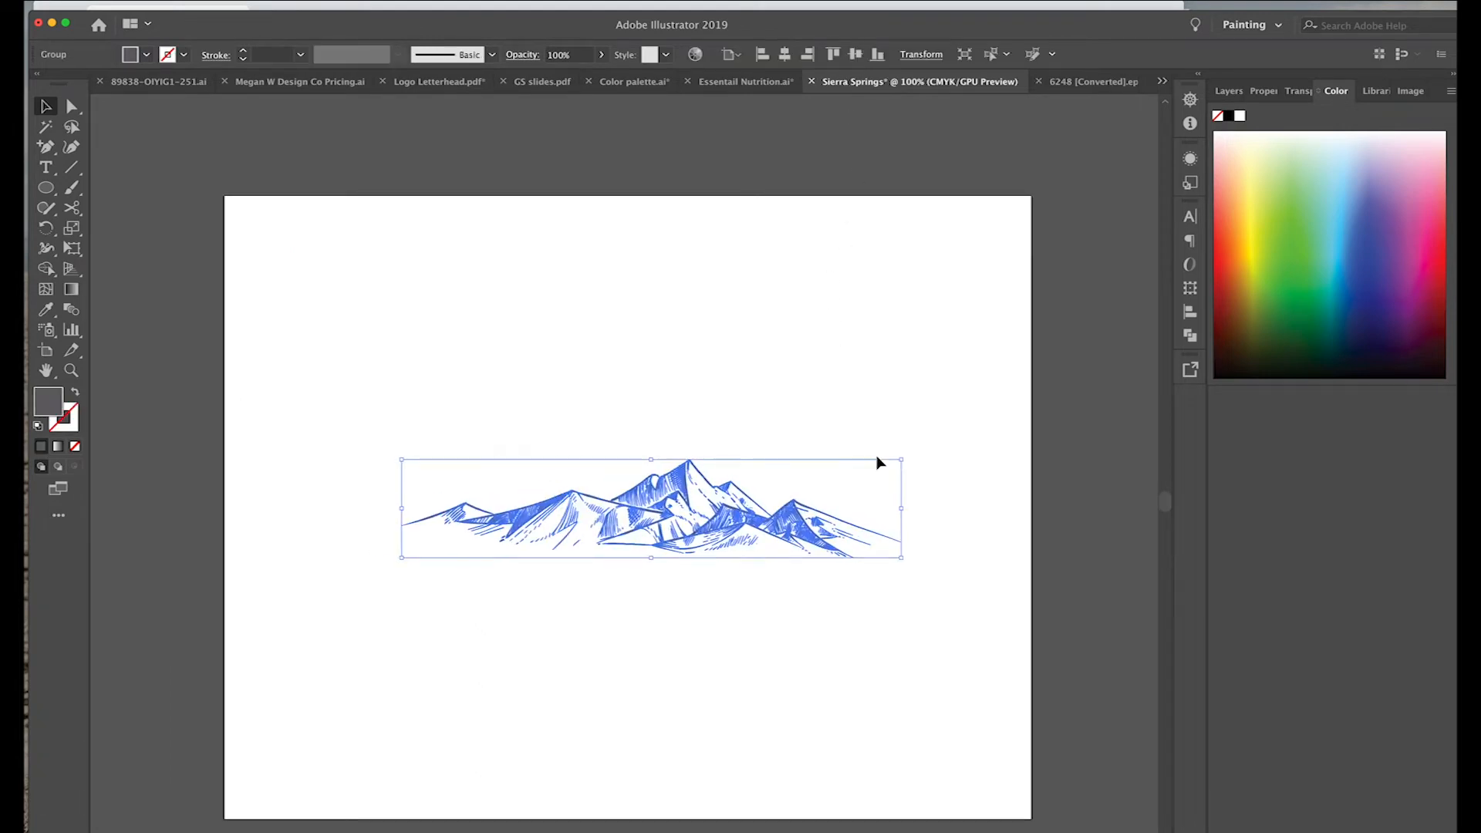
left_click_drag(900, 460, 532, 293)
left_click(682, 278)
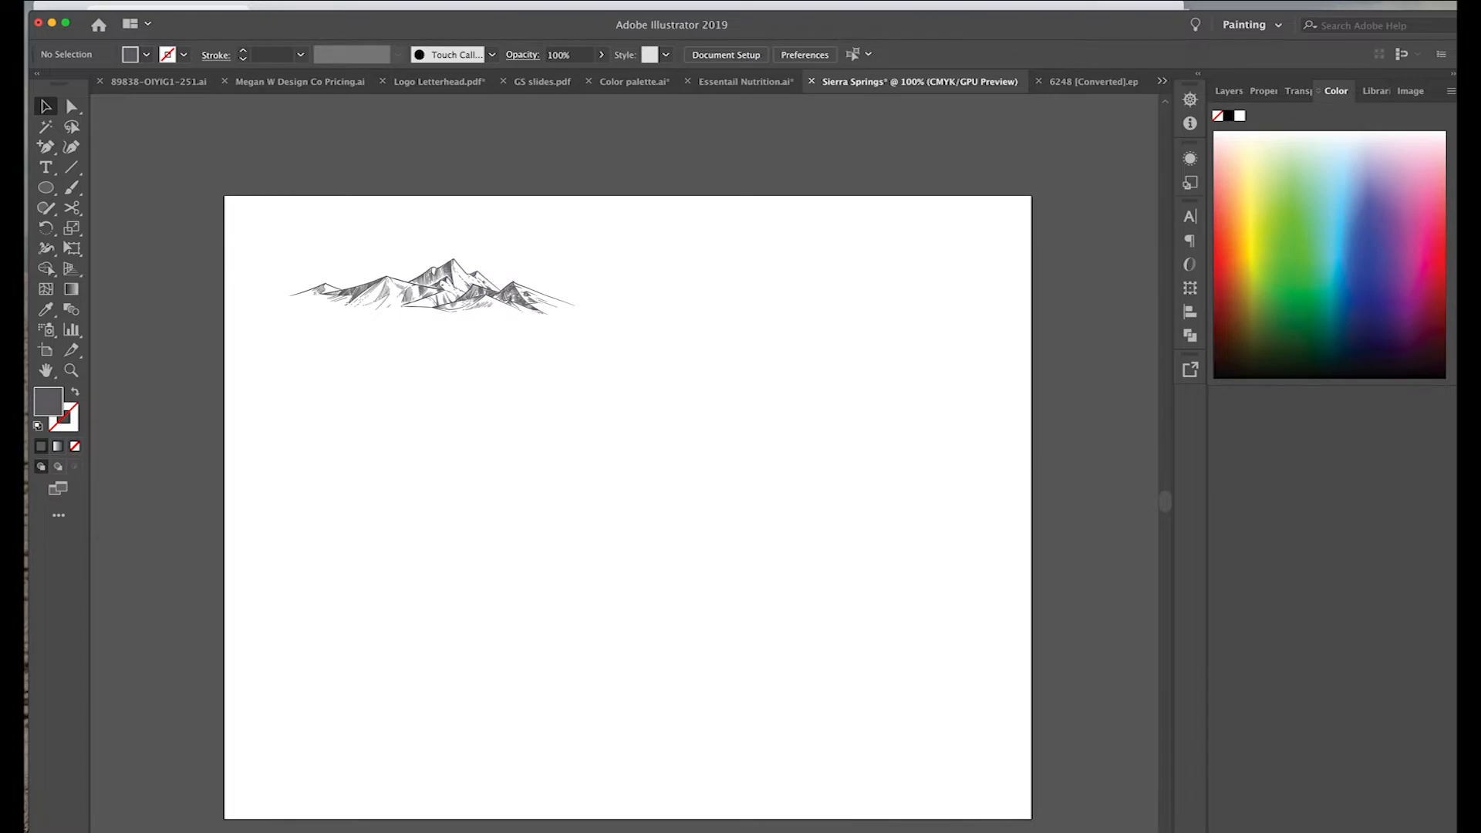
Step: Open 517358-PINXLX-980.ai from the downloaded hand-drawn winter landscape folder, keeping the substituted fonts
left_click(936, 822)
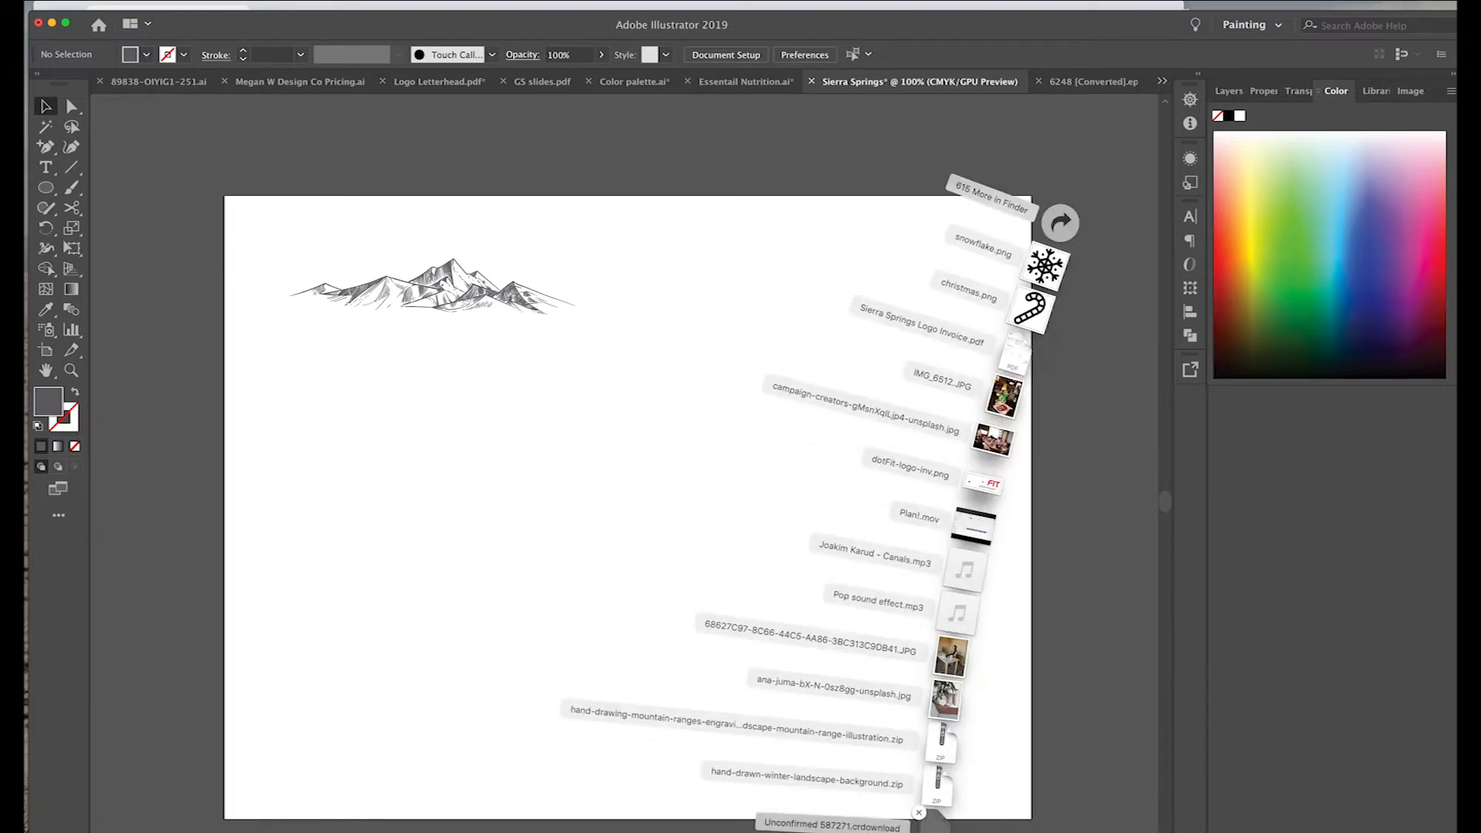
left_click(939, 795)
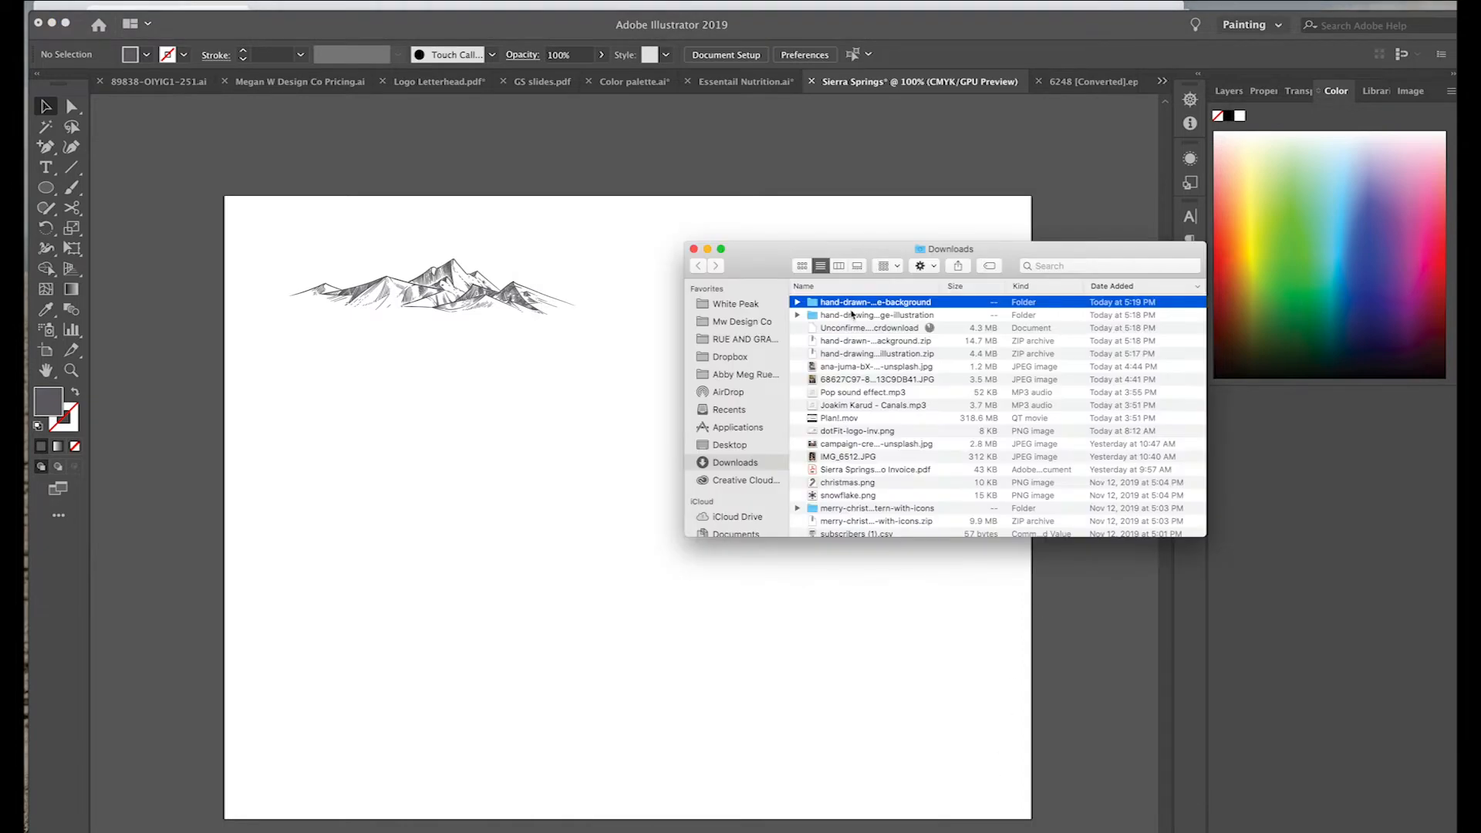
double_click(850, 303)
double_click(822, 316)
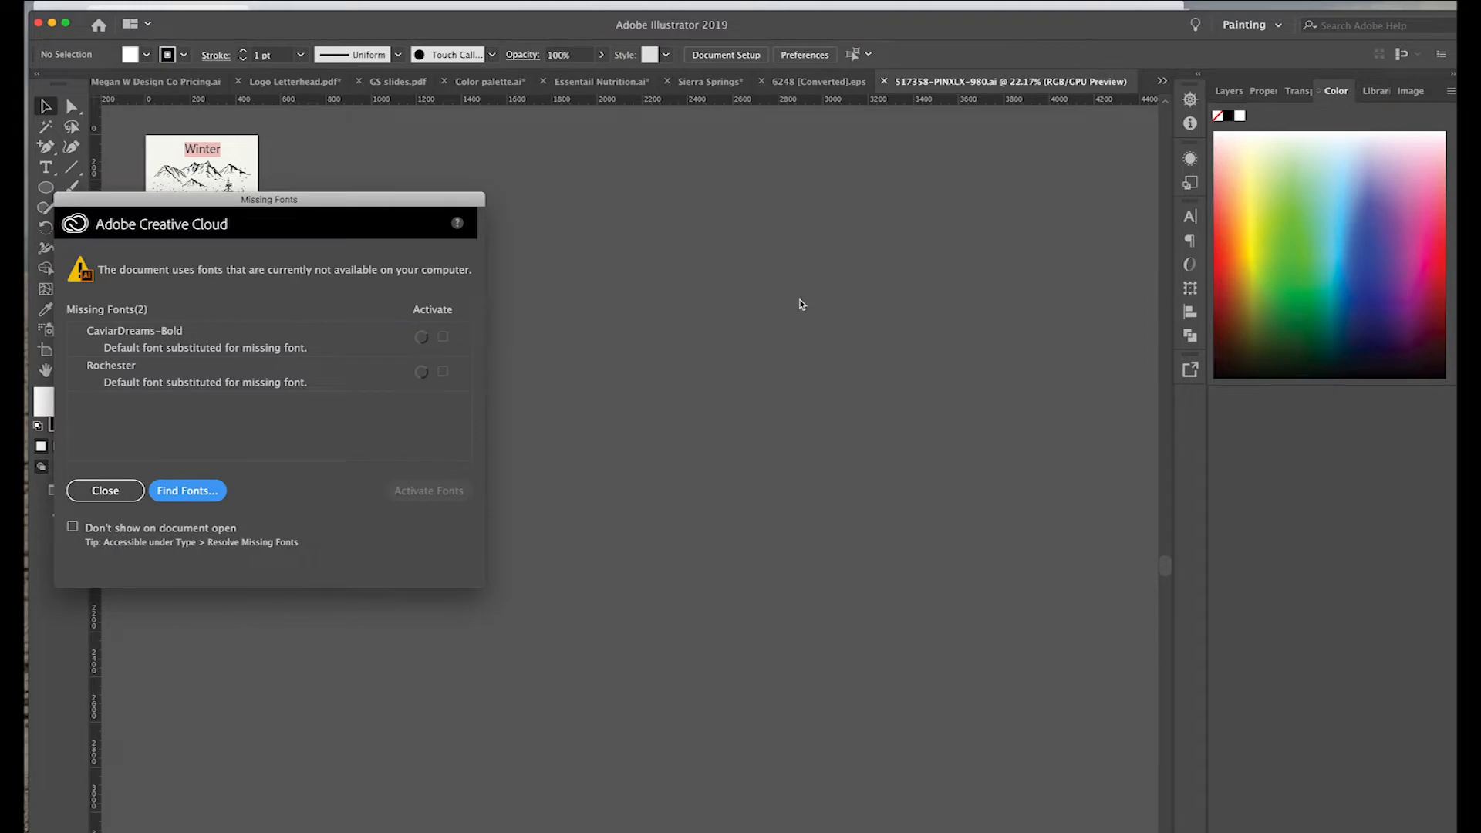
left_click(105, 490)
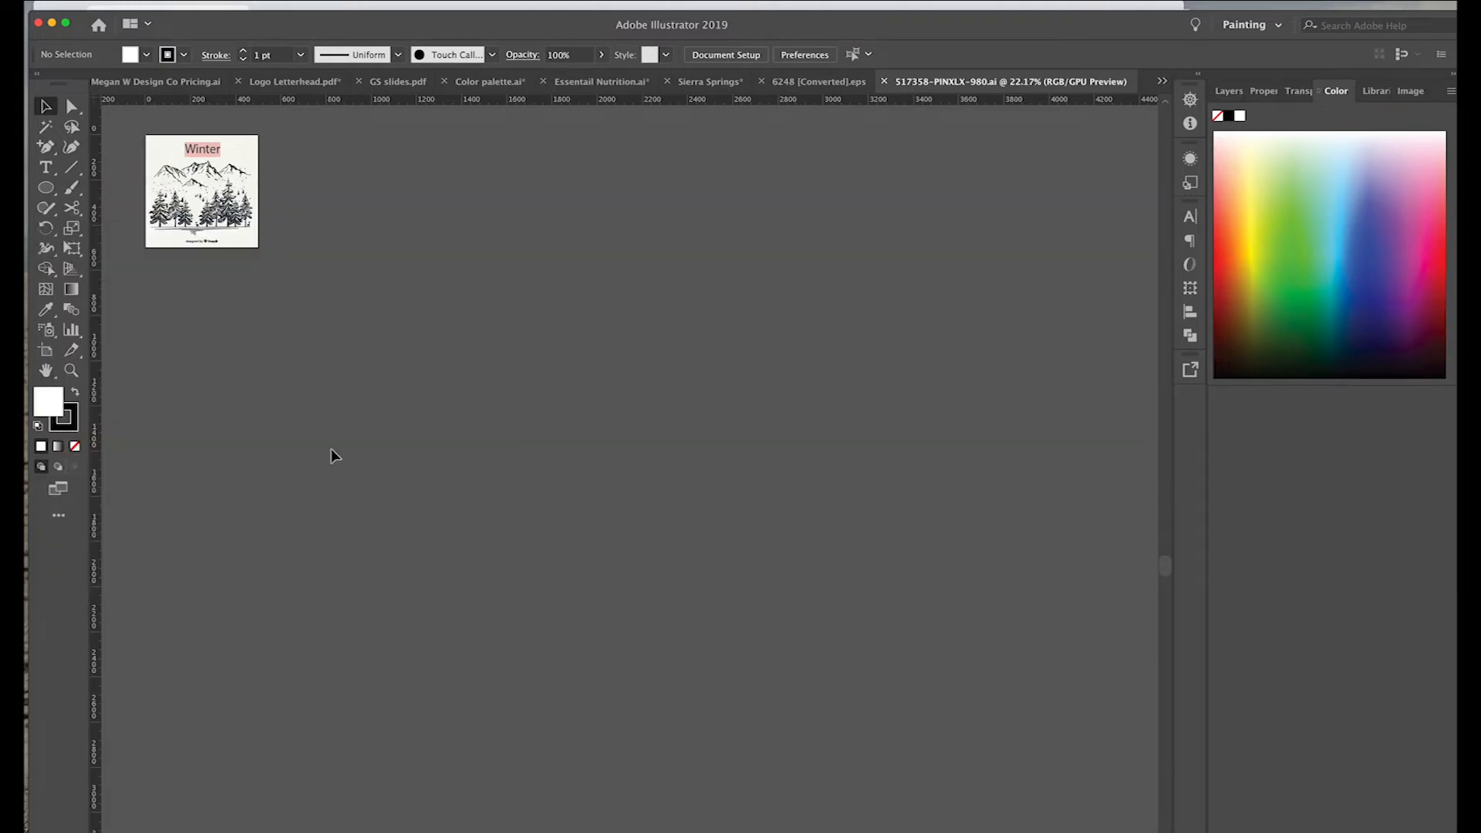
Step: Unlock the Background layer and select the three large mountains inside its nested groups, leaving out the small front peak and the trees
key("super+equal")
key("super+equal")
key("super+equal")
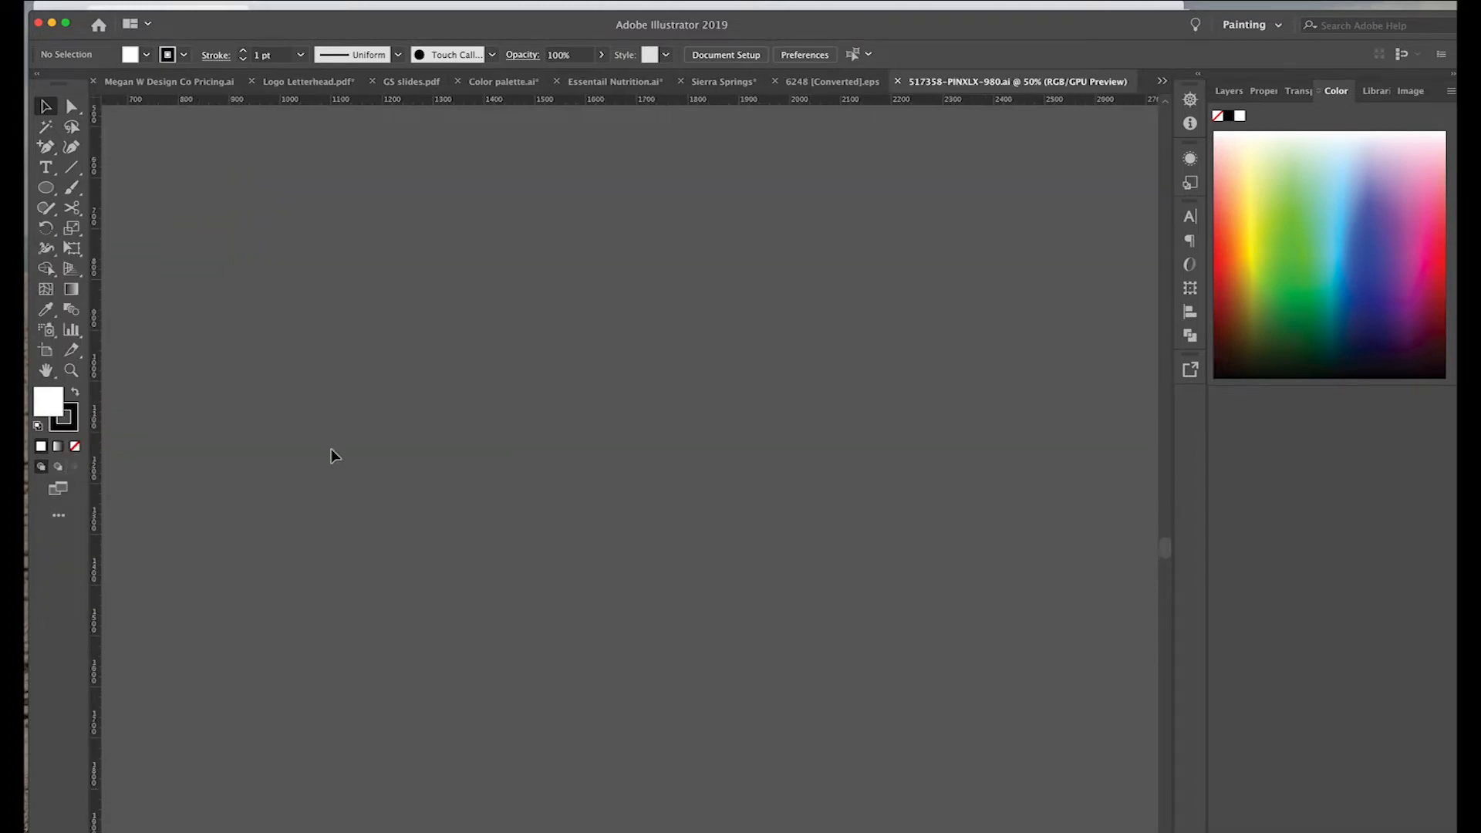
scroll(331, 447, "left", 5)
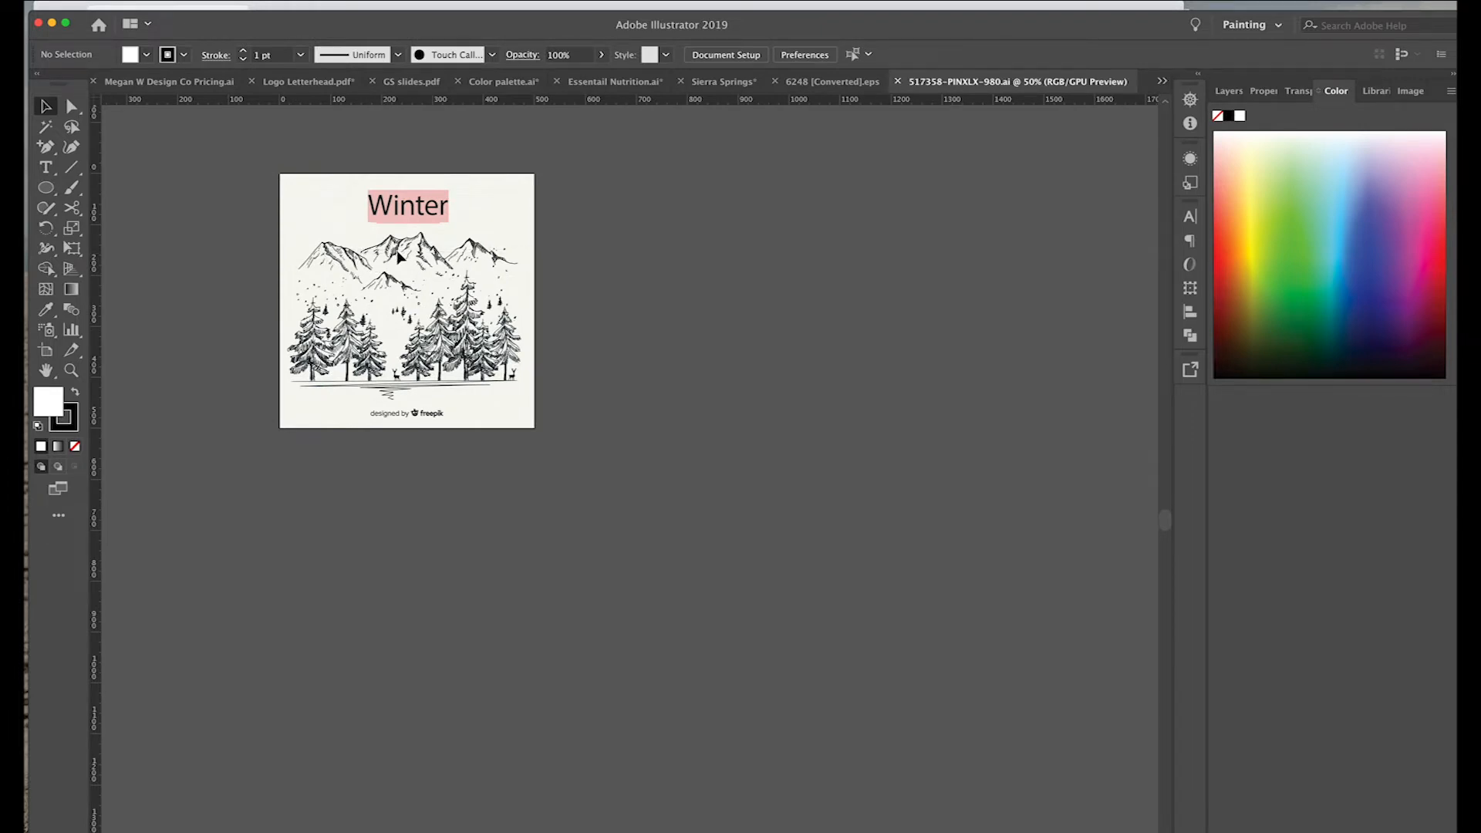
left_click(1229, 91)
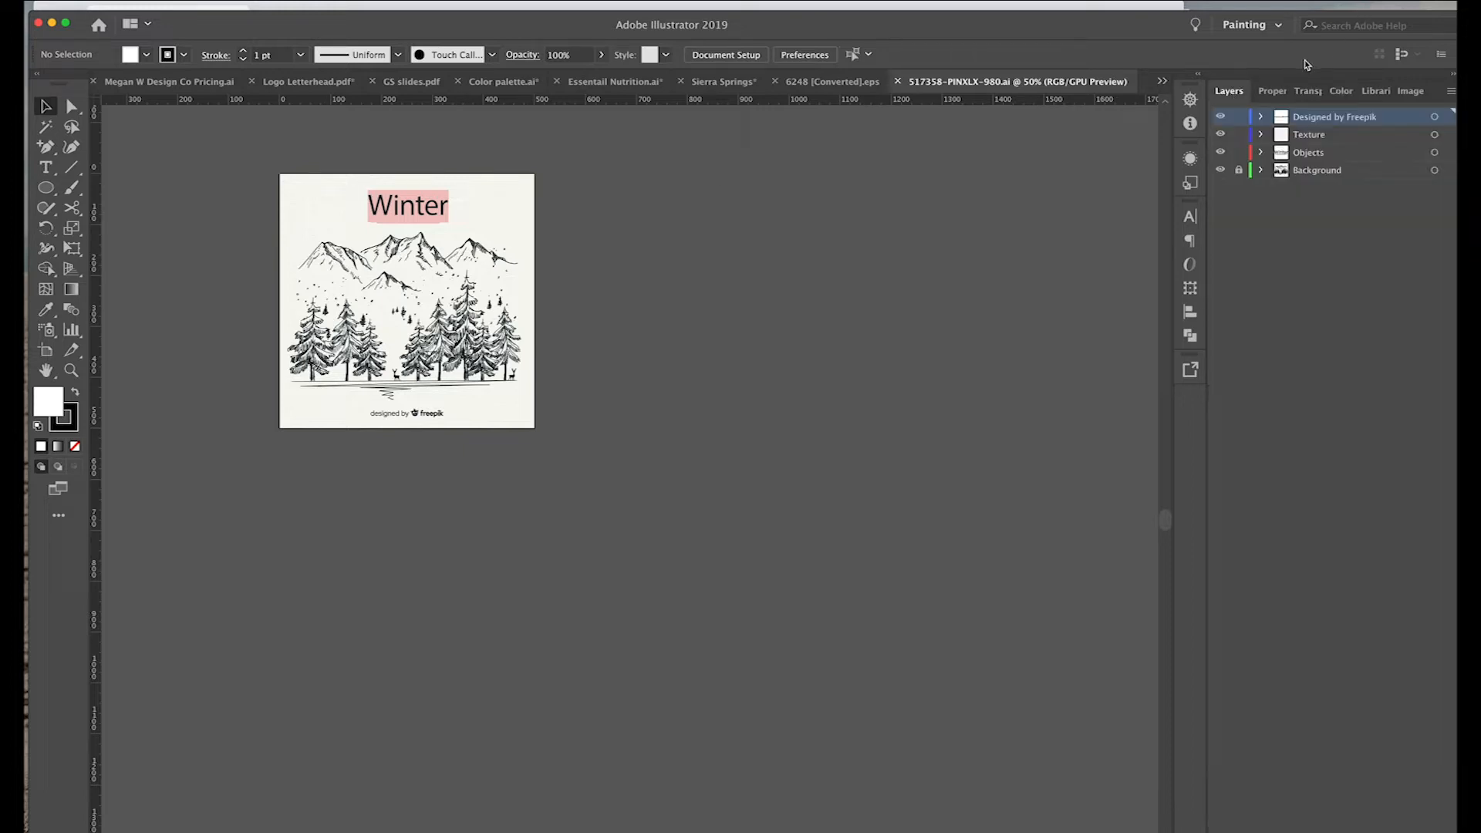
double_click(345, 273)
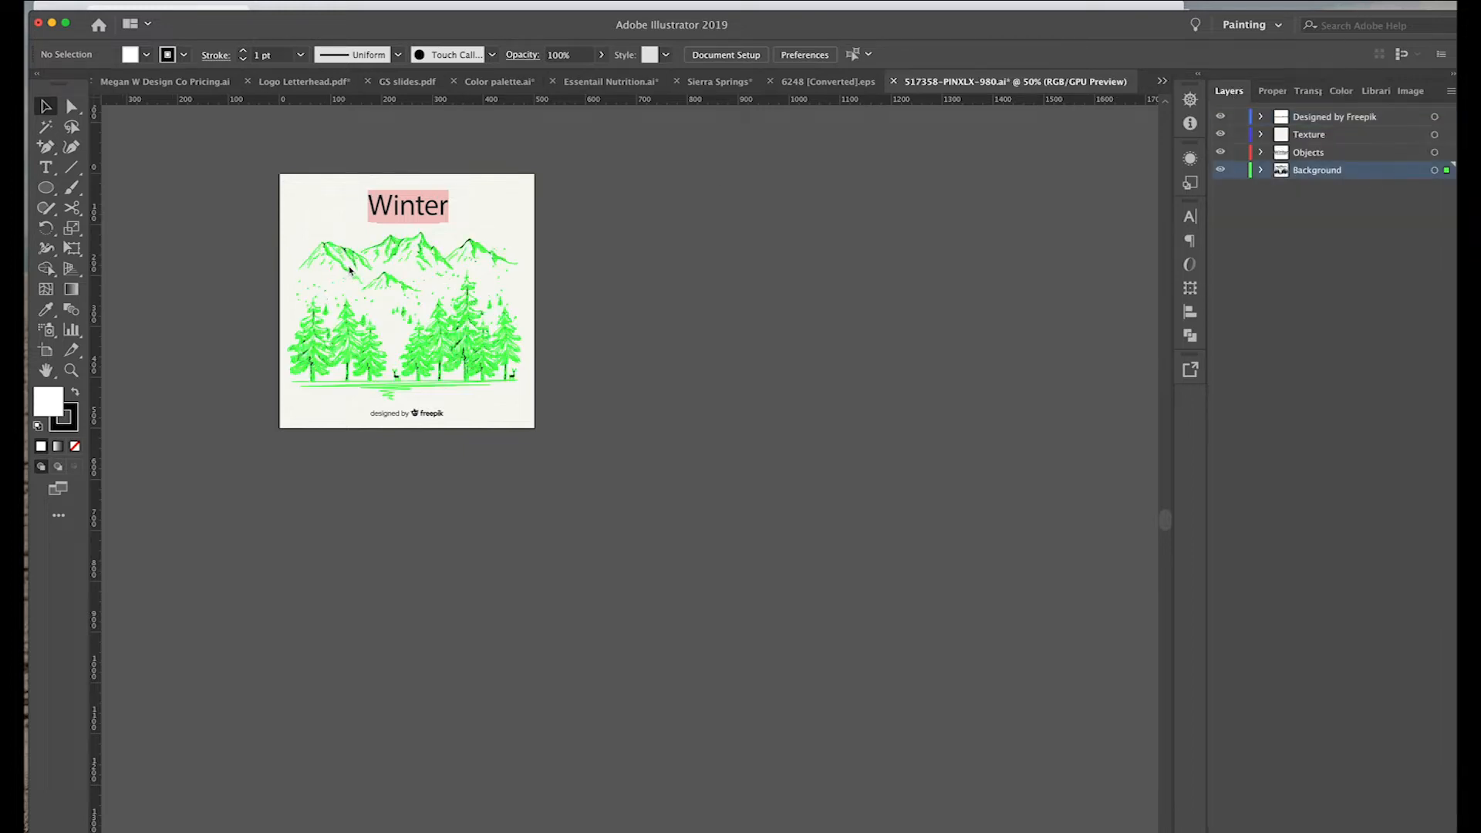
left_click(348, 266)
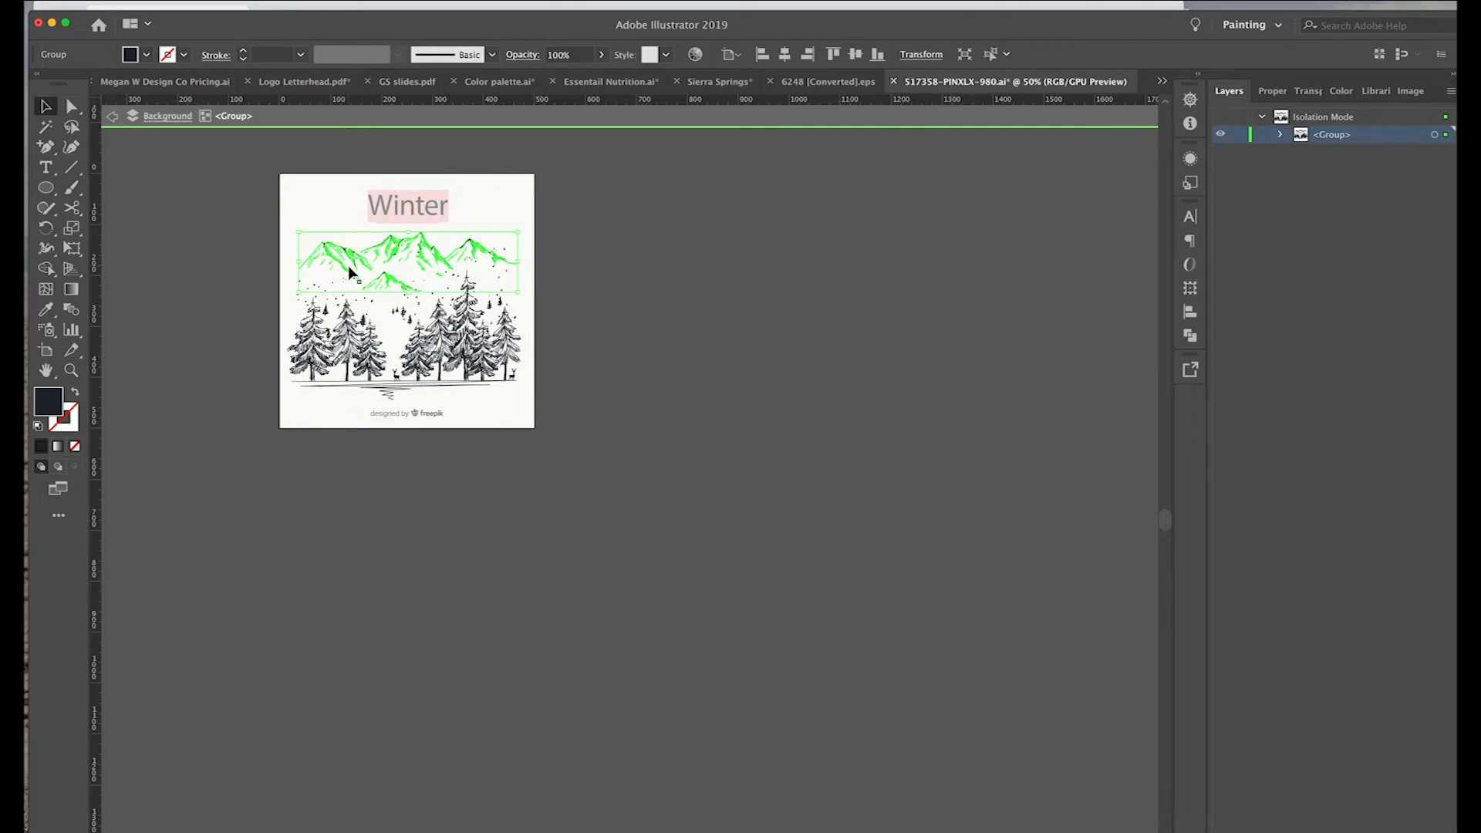
double_click(348, 265)
left_click(320, 245)
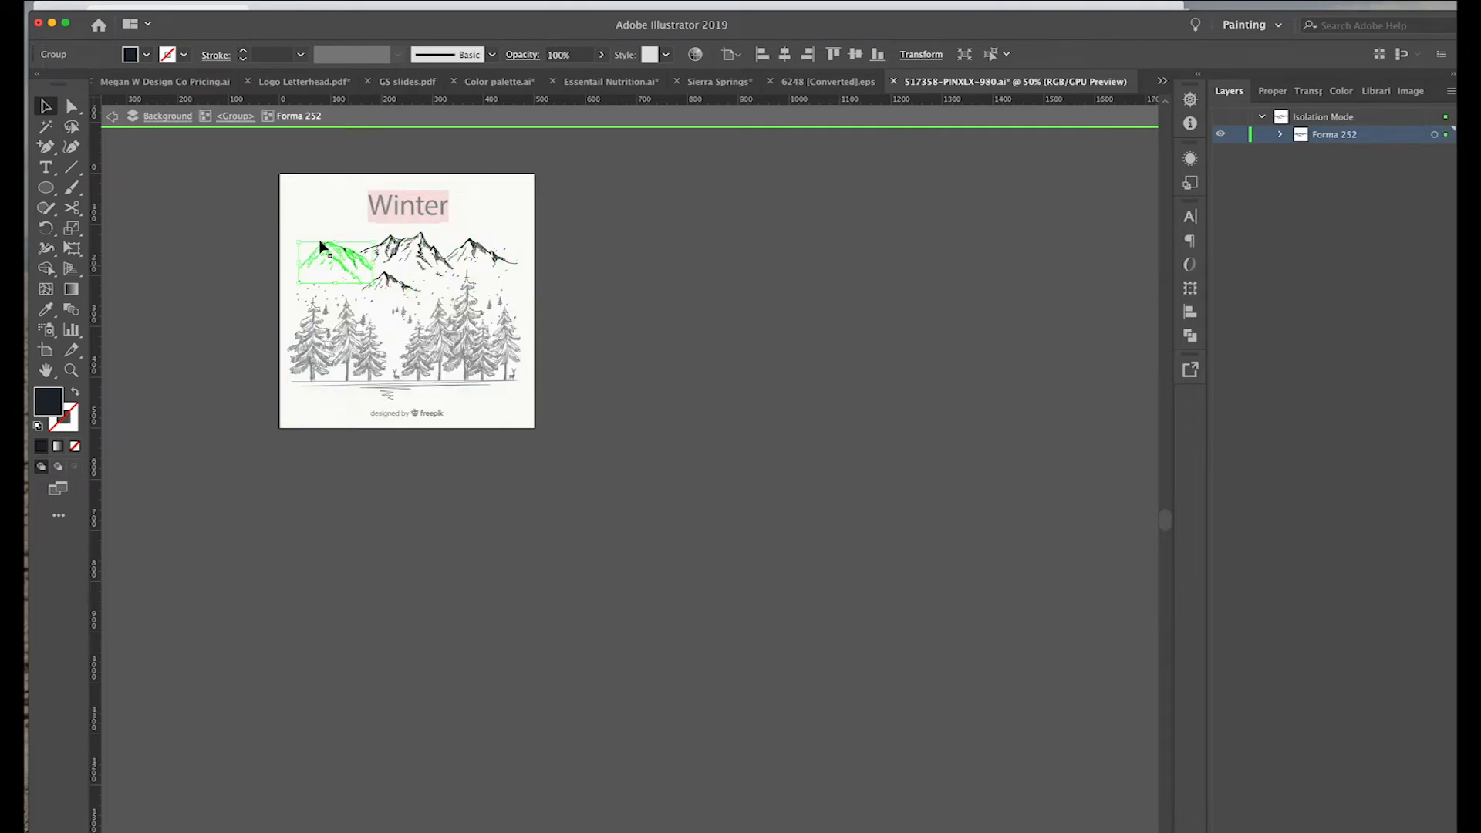
left_click_drag(287, 228, 508, 264)
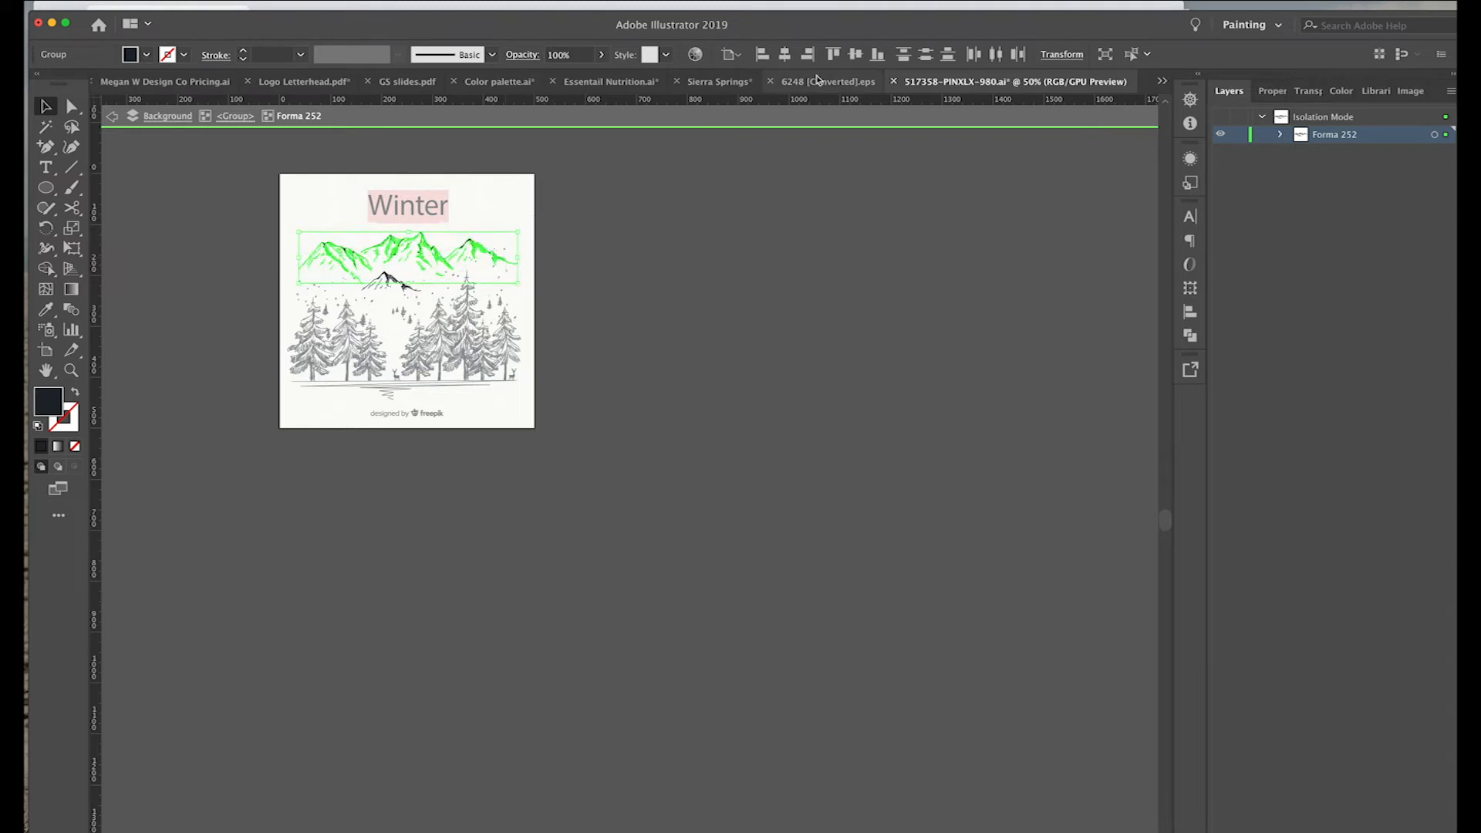
Step: Paste the three winter mountains into the Sierra Springs document and place them scaled down near the artboard's upper right
left_click(756, 87)
key("cmd+v")
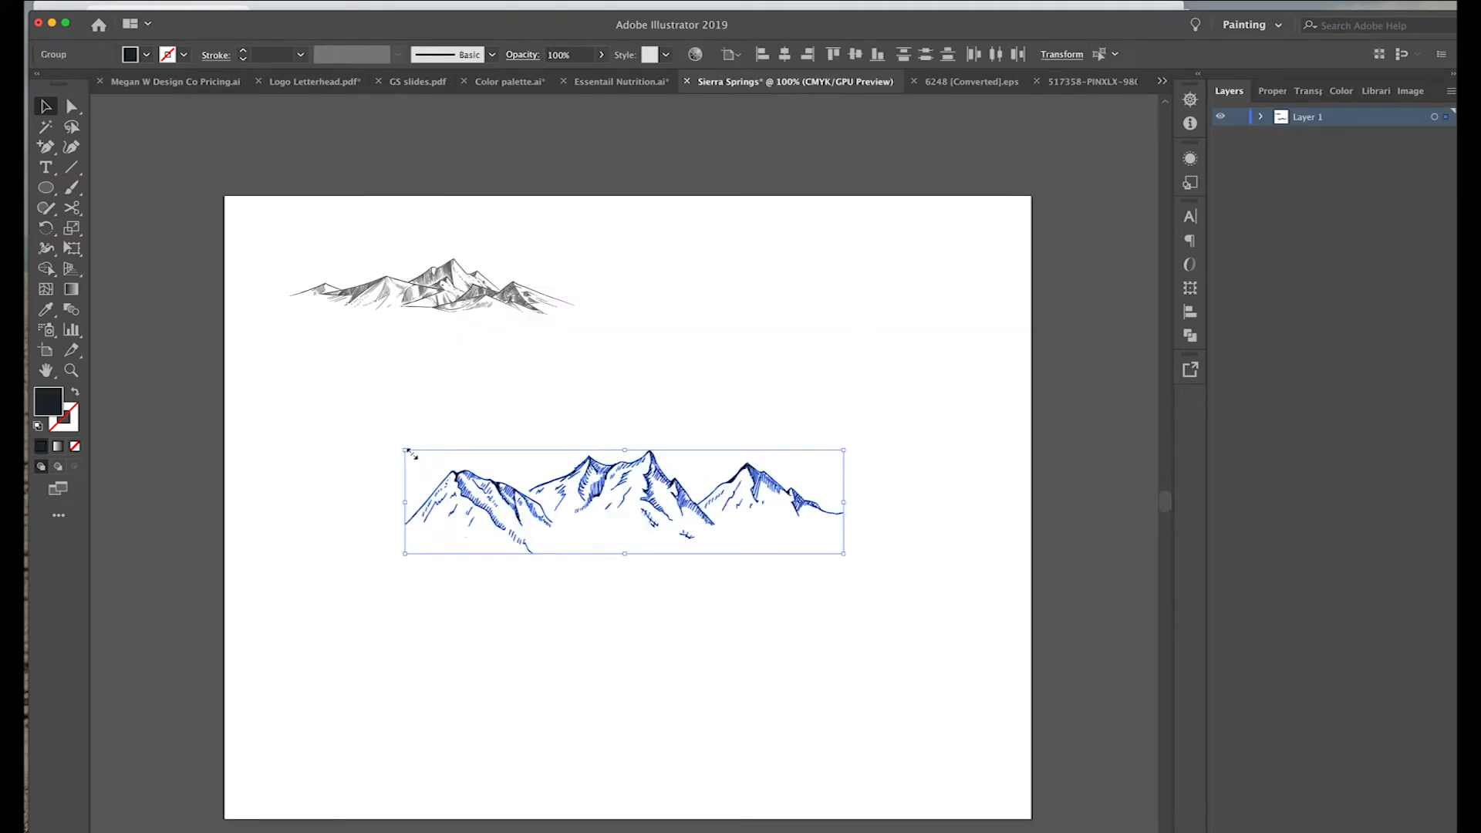
left_click_drag(407, 451, 630, 503)
left_click_drag(752, 524, 832, 267)
left_click(884, 368)
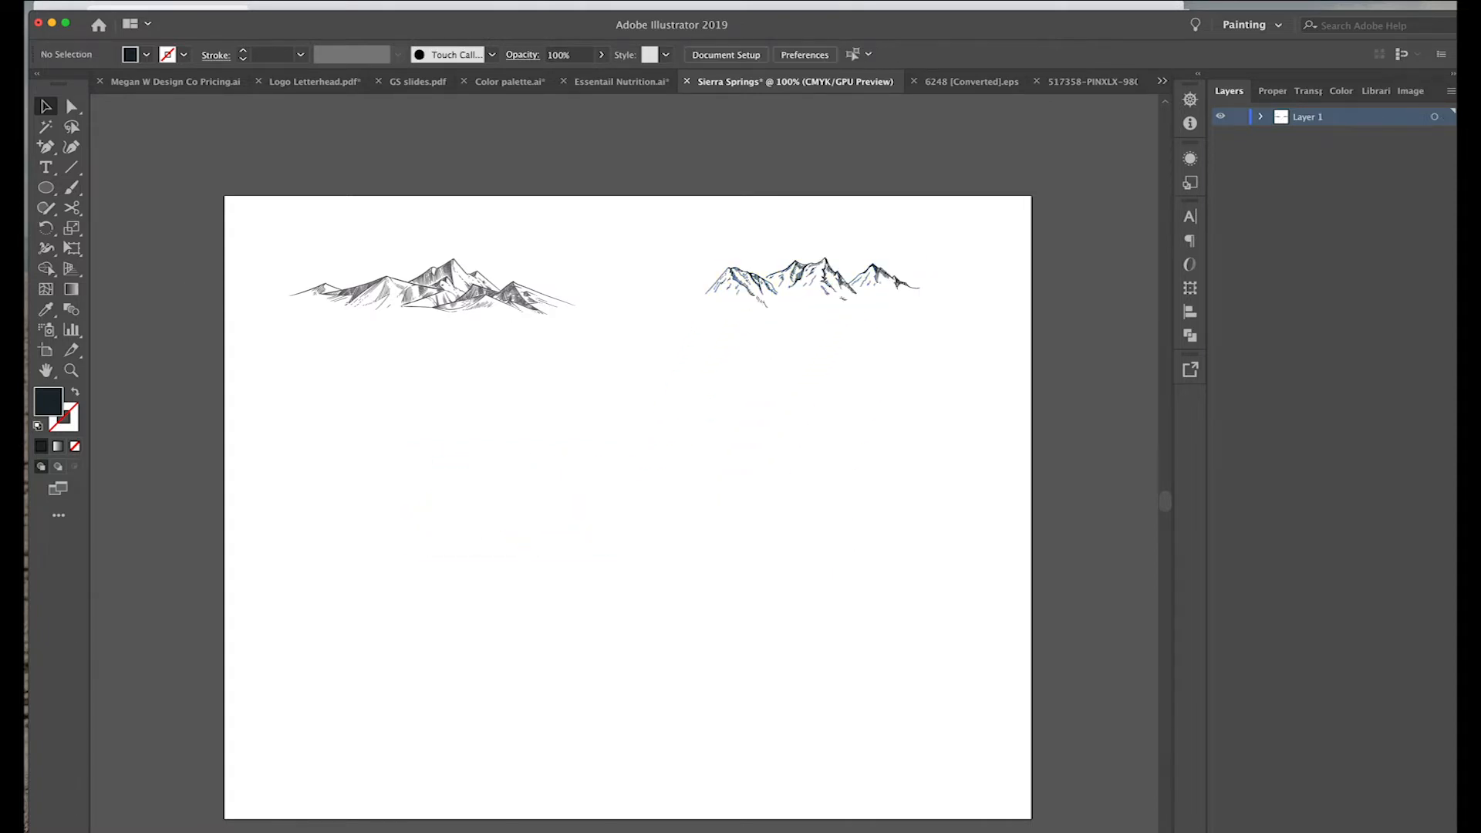
Step: Create a 100 by 100 pt circle below the left mountain range and scale it up proportionally to about 232 pt
left_click_drag(53, 192, 117, 229)
left_click_drag(308, 383, 476, 526)
key("super+z")
left_click(373, 445)
type("100")
key("Tab")
type("100")
key("Return")
key("v")
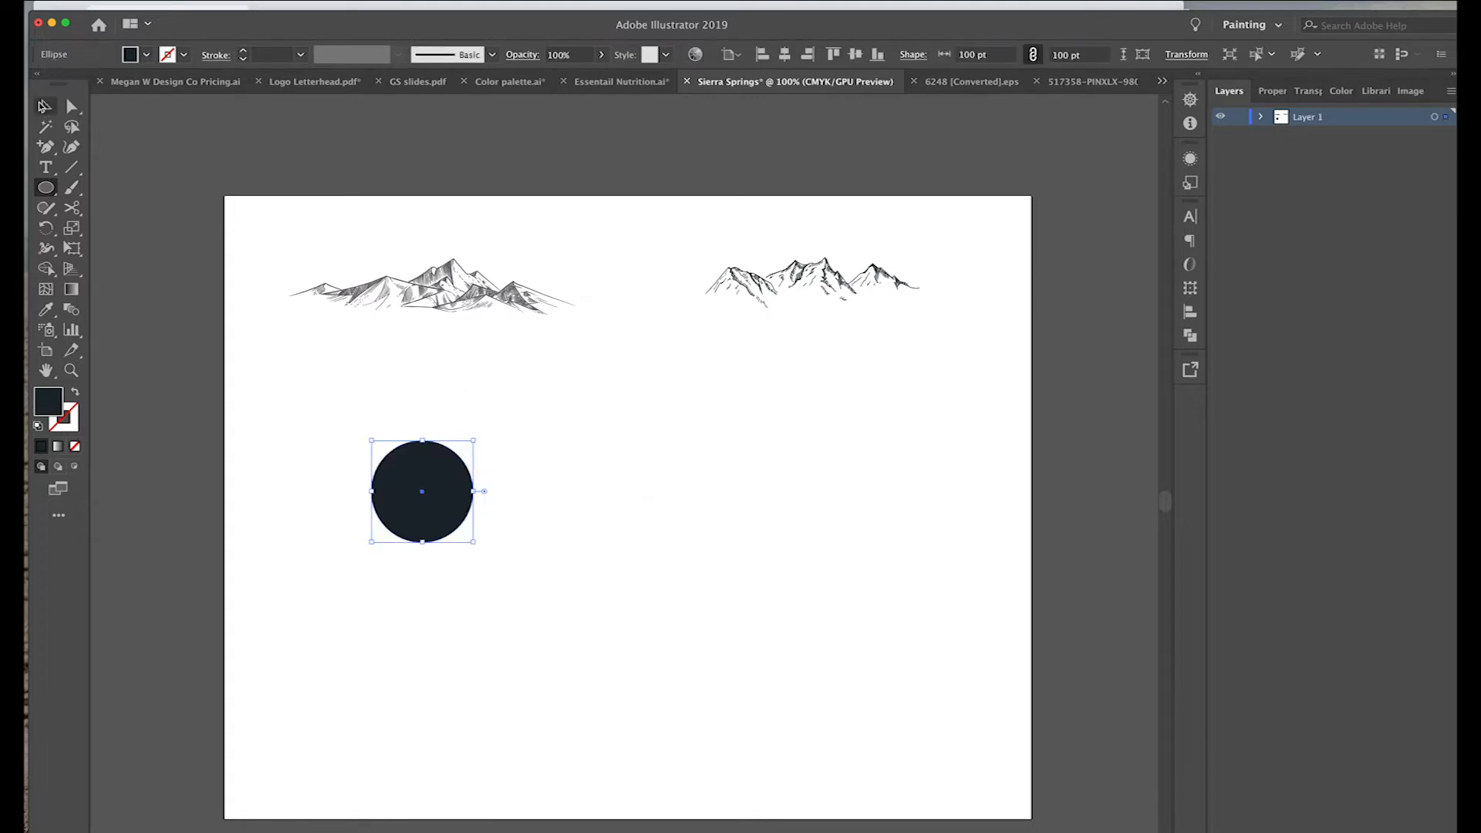
left_click_drag(475, 541, 609, 676)
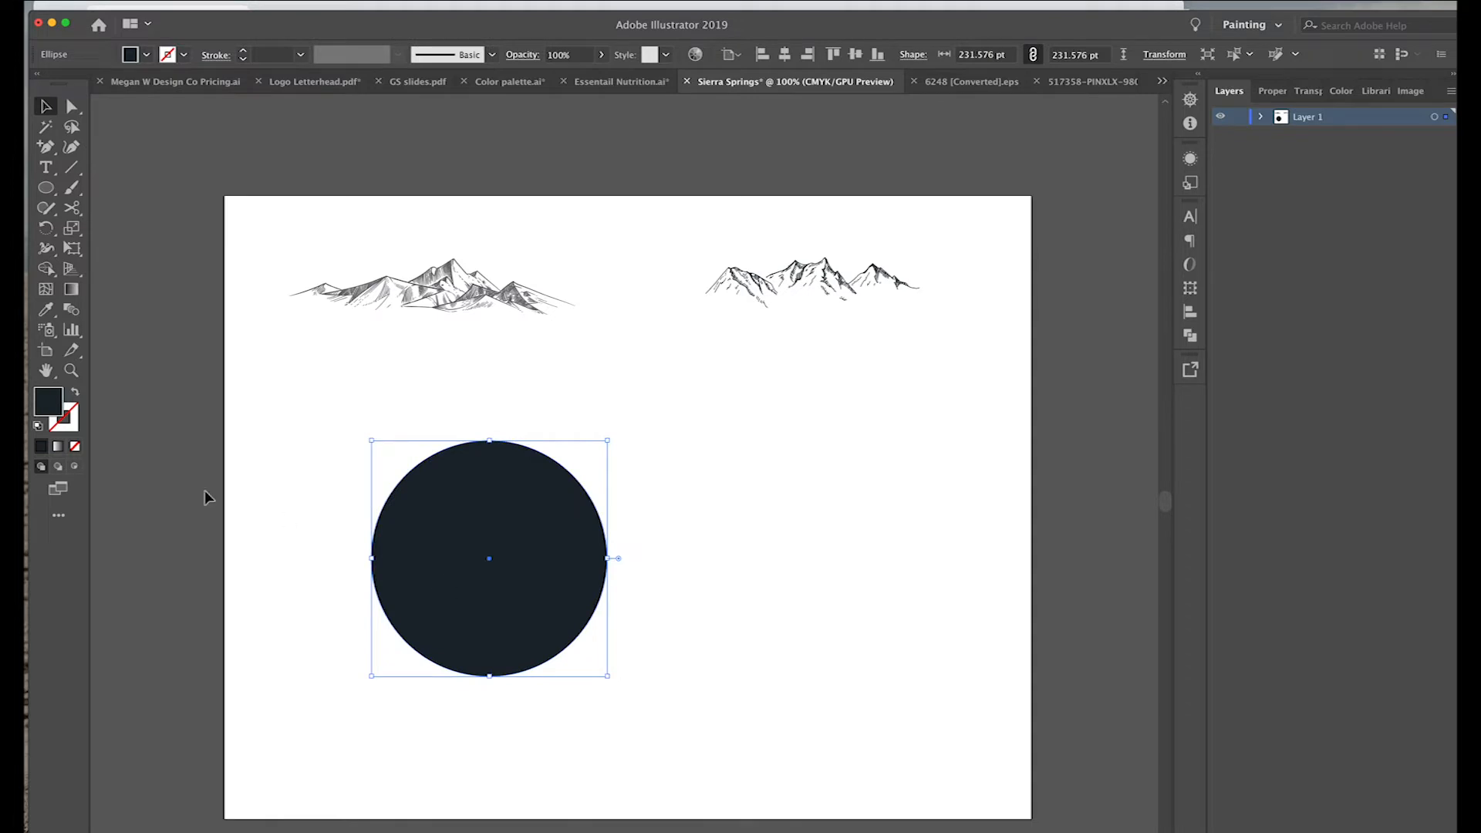
Step: Turn the circle into an unfilled outline with a 2 pt stroke and move it closer beneath the left mountain range
left_click(75, 393)
left_click(243, 50)
left_click_drag(489, 562, 457, 503)
left_click(683, 471)
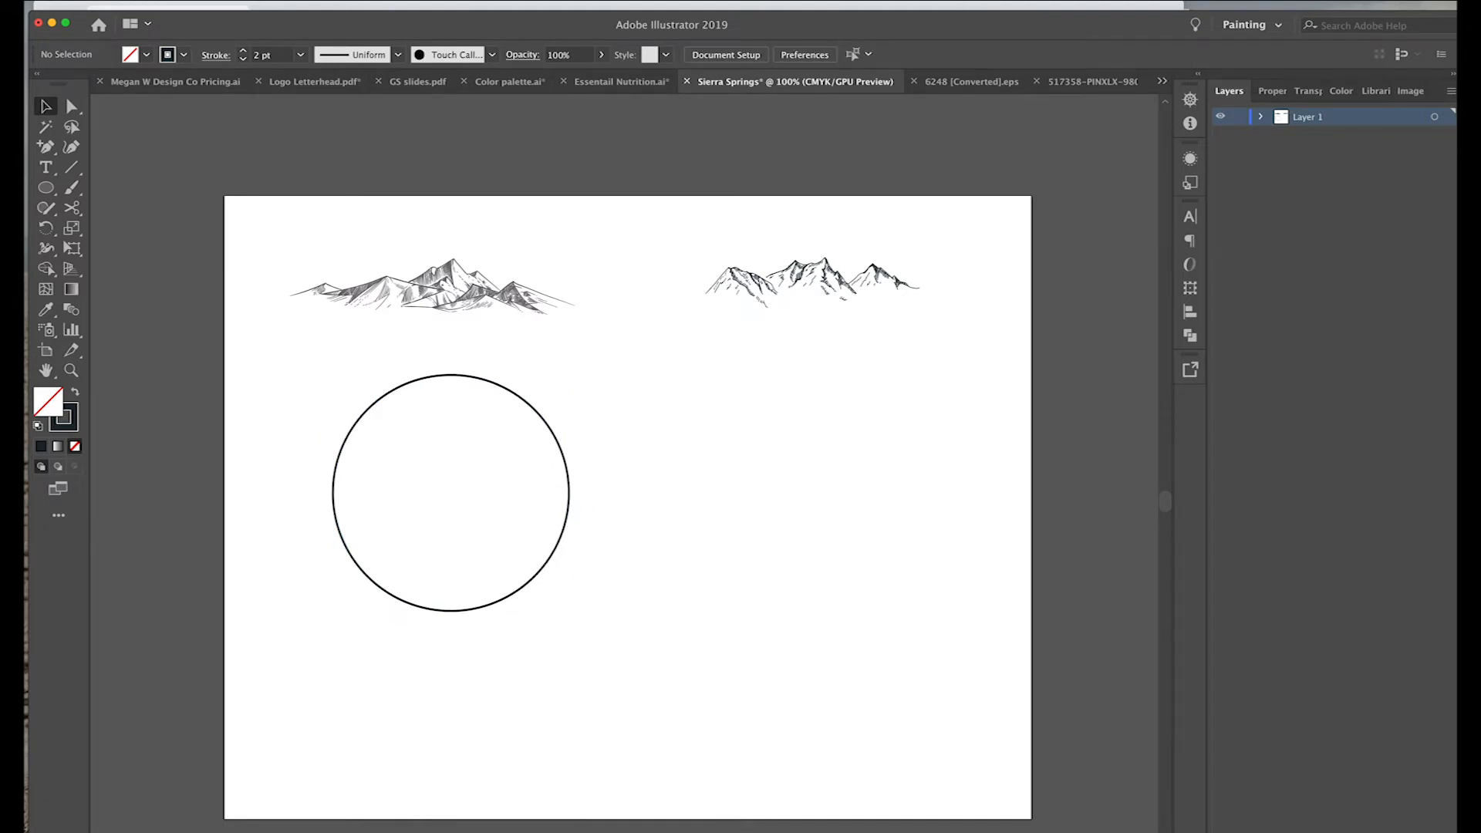
left_click(937, 827)
left_click(1057, 221)
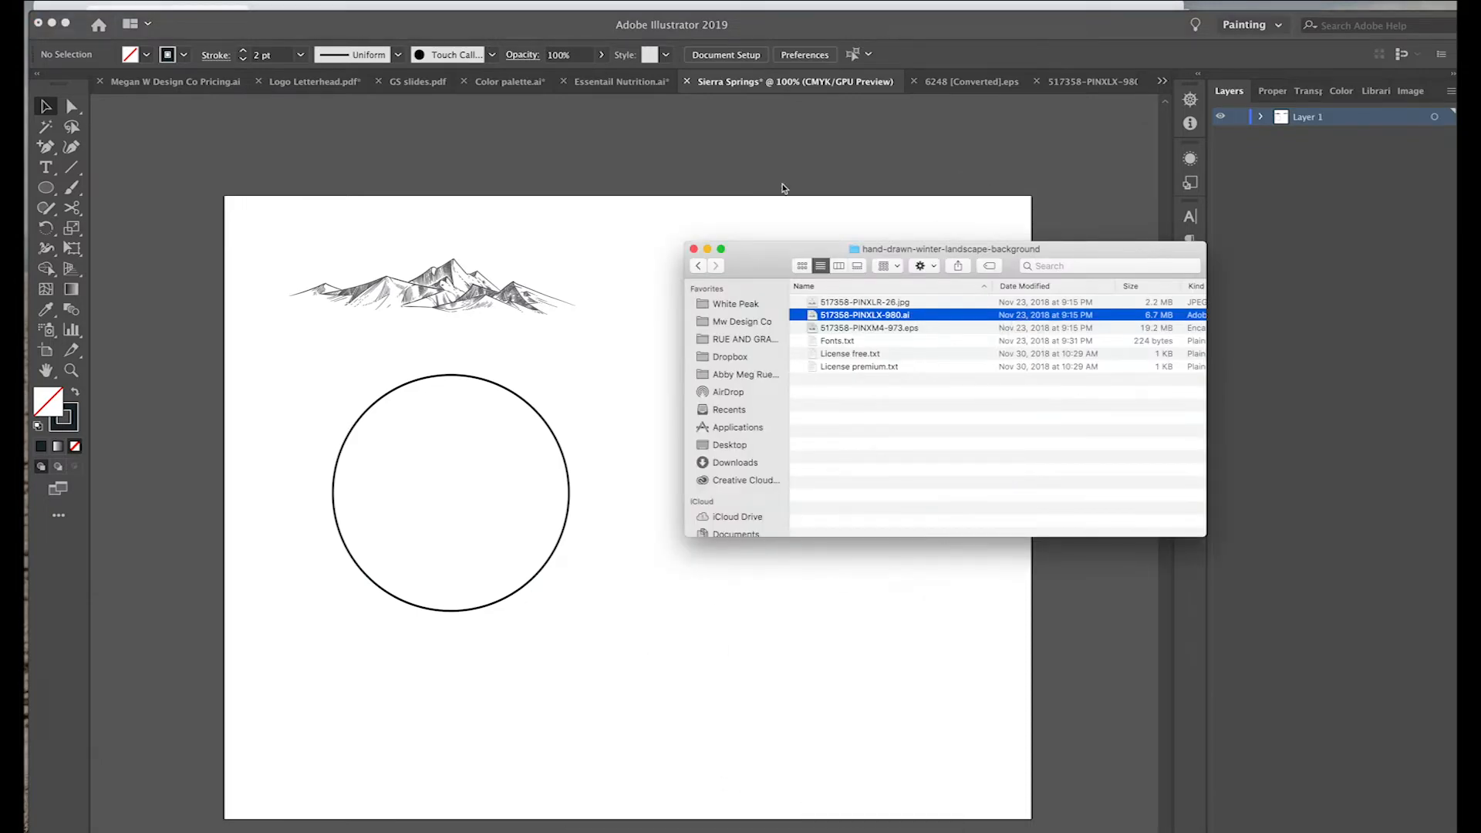
left_click(694, 249)
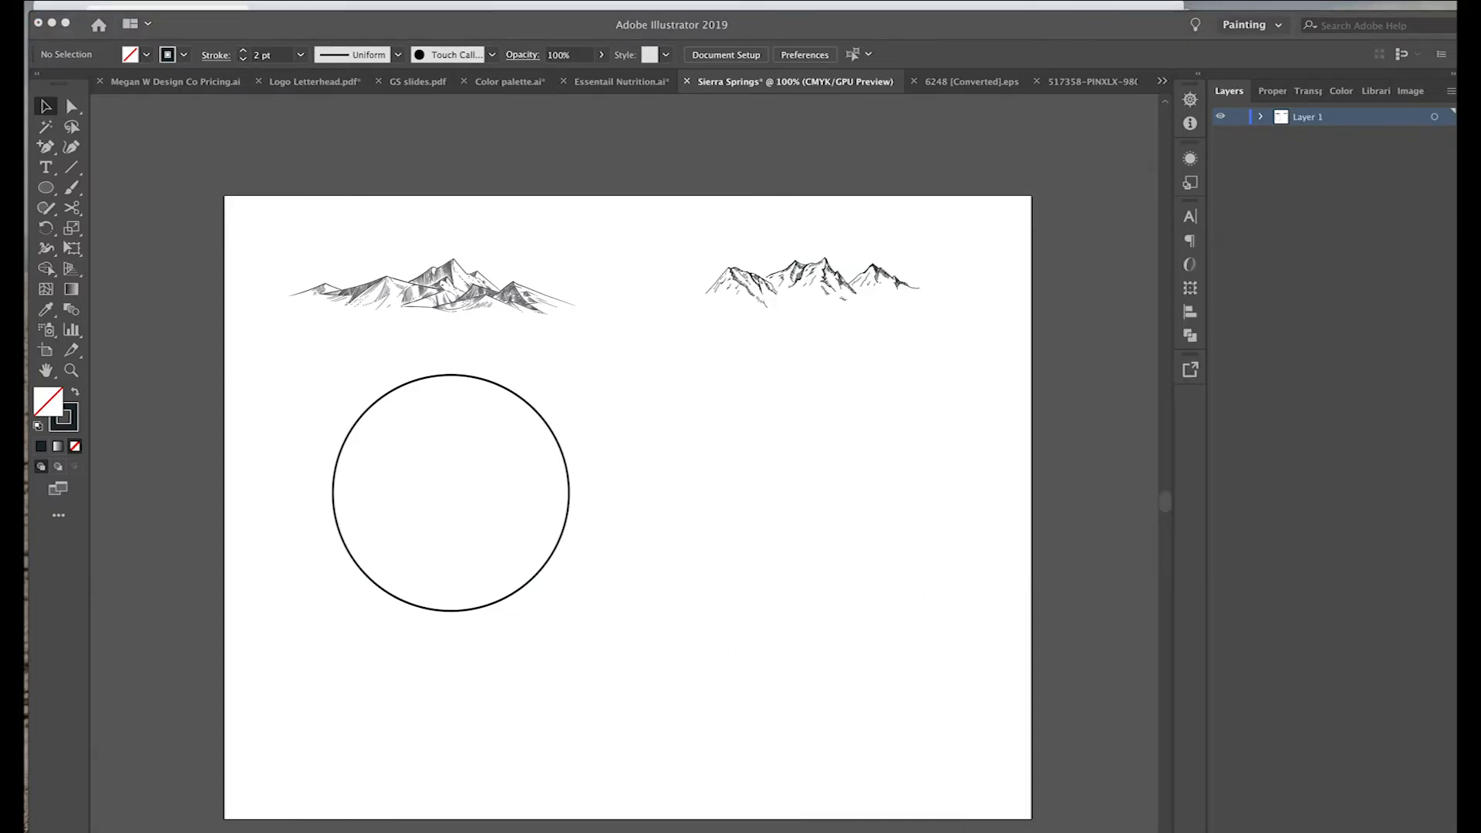
Step: Open 2303816.ai from the downloaded vintage-adventure-logo folder, keeping the substituted font
left_click(937, 826)
left_click(942, 795)
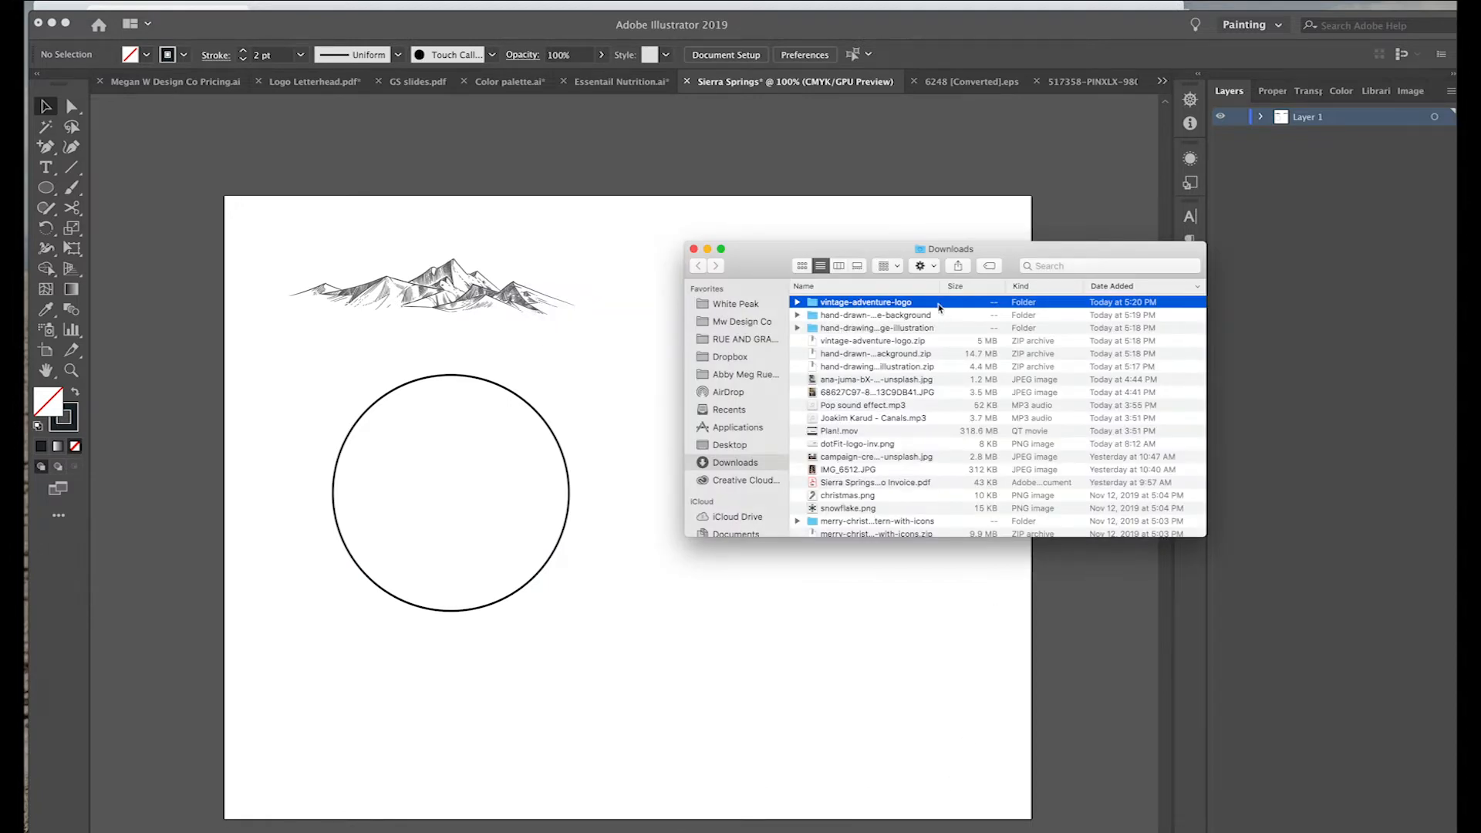
double_click(939, 304)
double_click(822, 318)
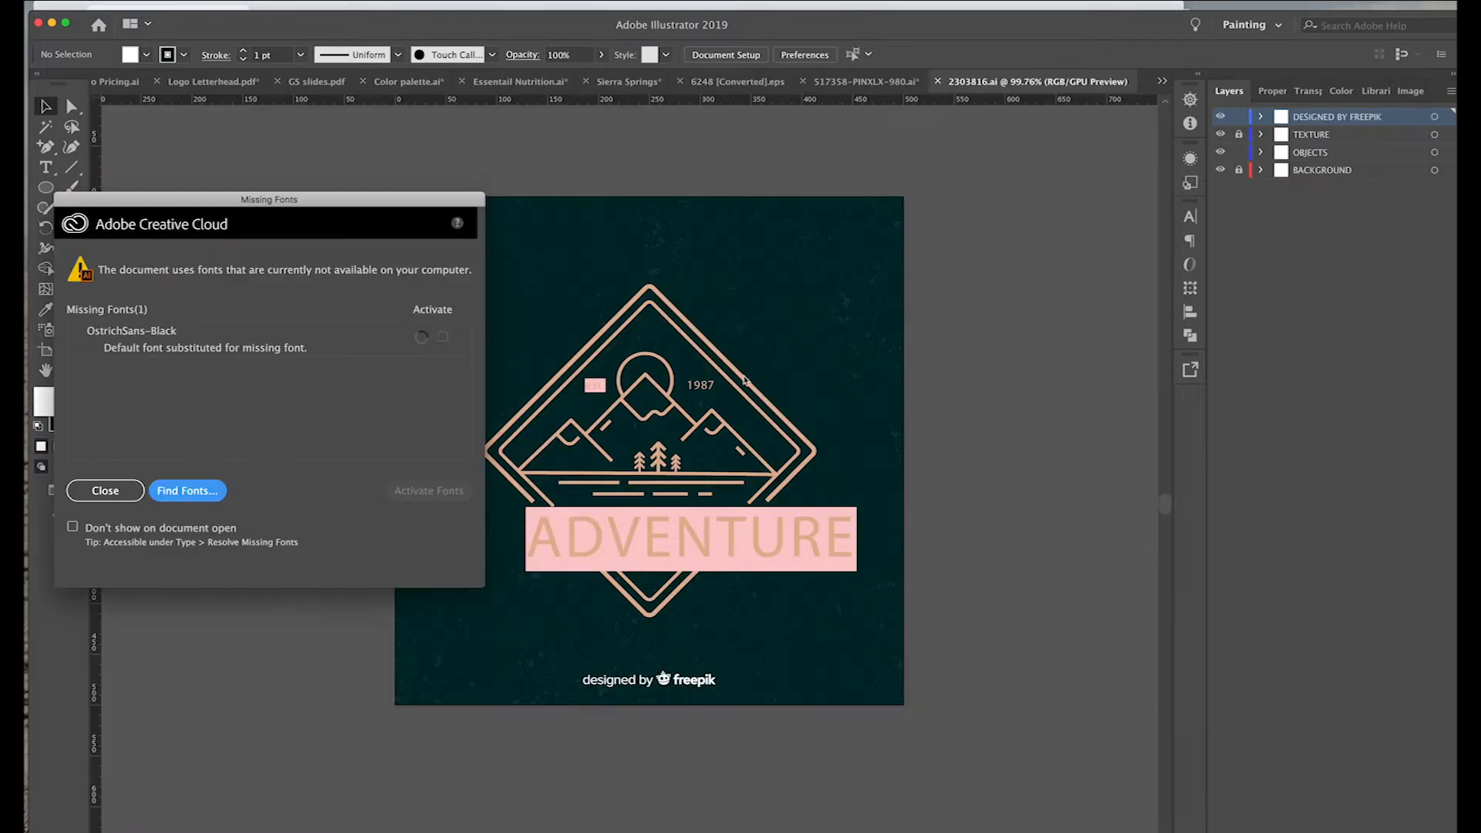
left_click(110, 492)
Step: Isolate the badge group and select its mountains, sun, trees and water lines, leaving out the diamond frame and the text
double_click(594, 445)
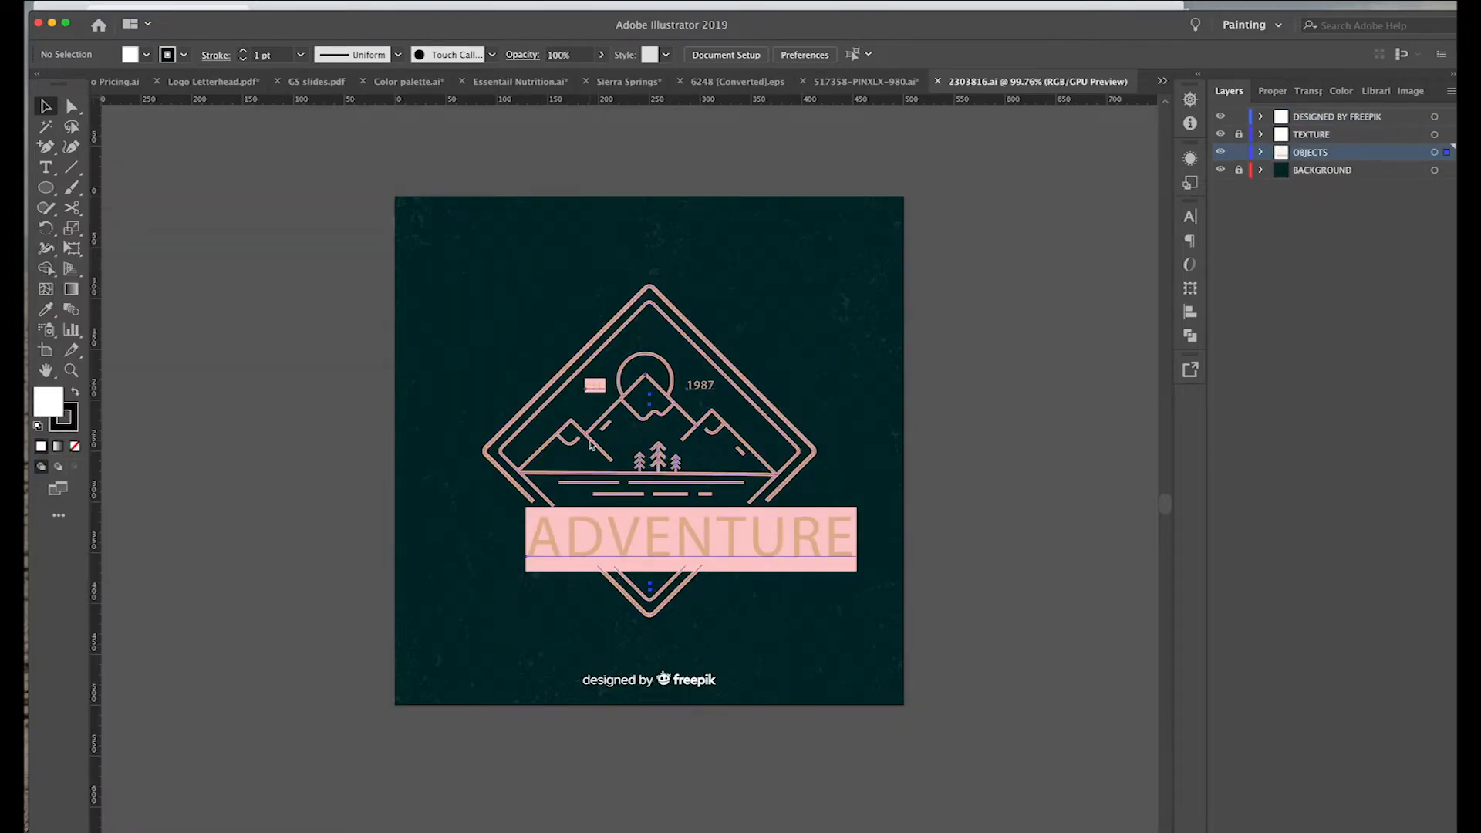
left_click(590, 447)
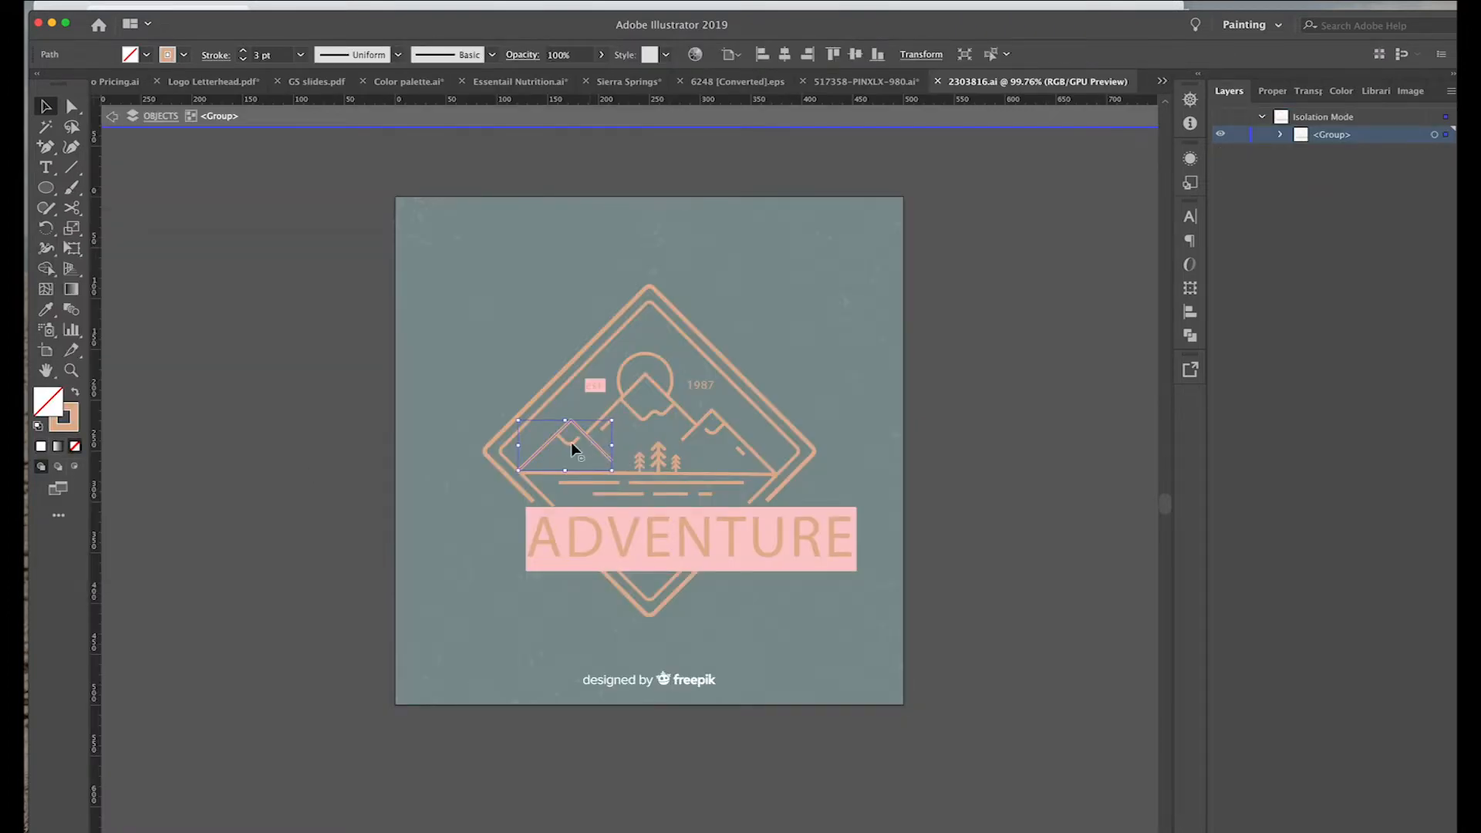
left_click(637, 421, "shift")
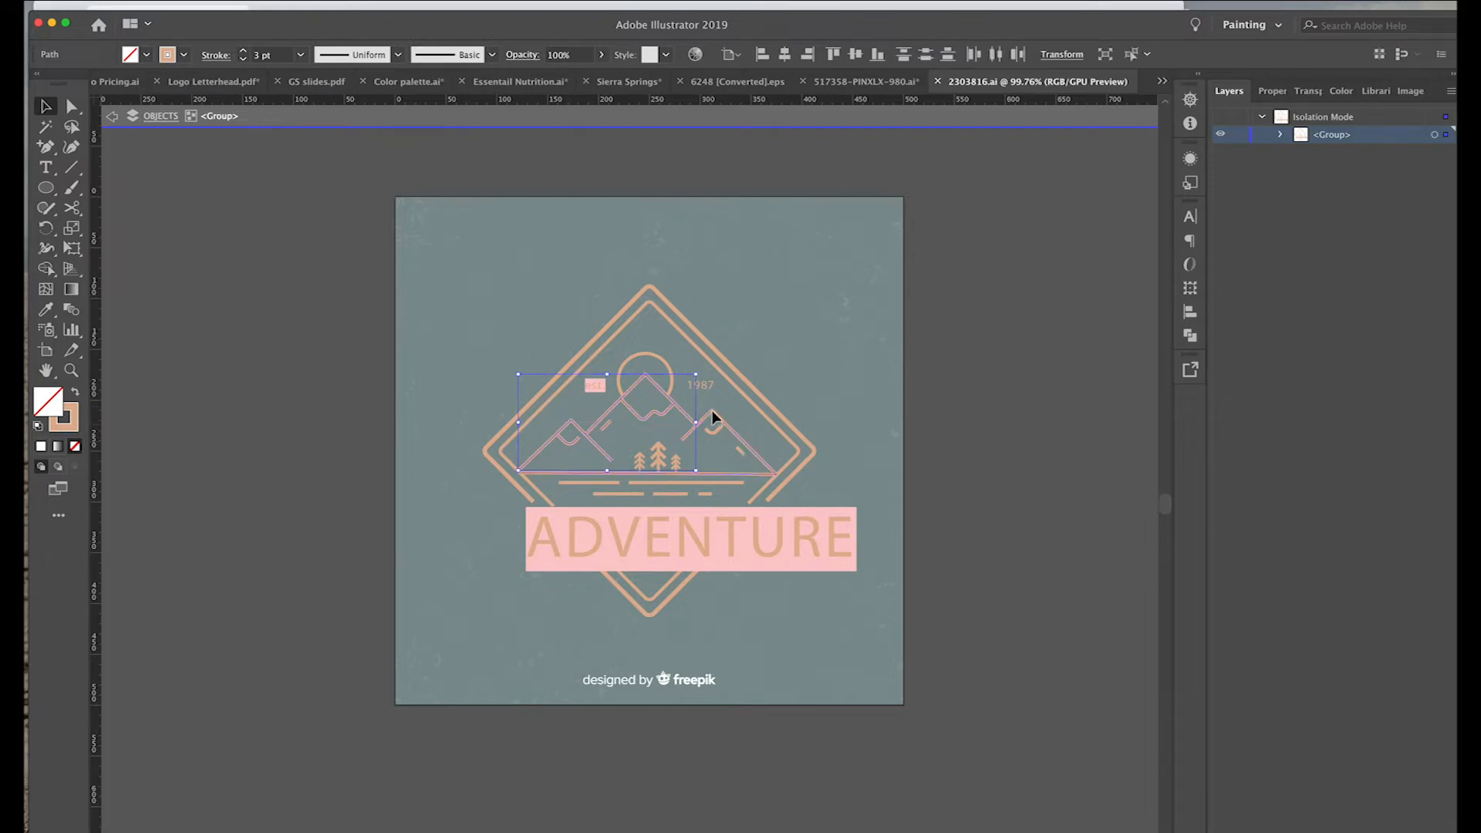
left_click(638, 462, "shift")
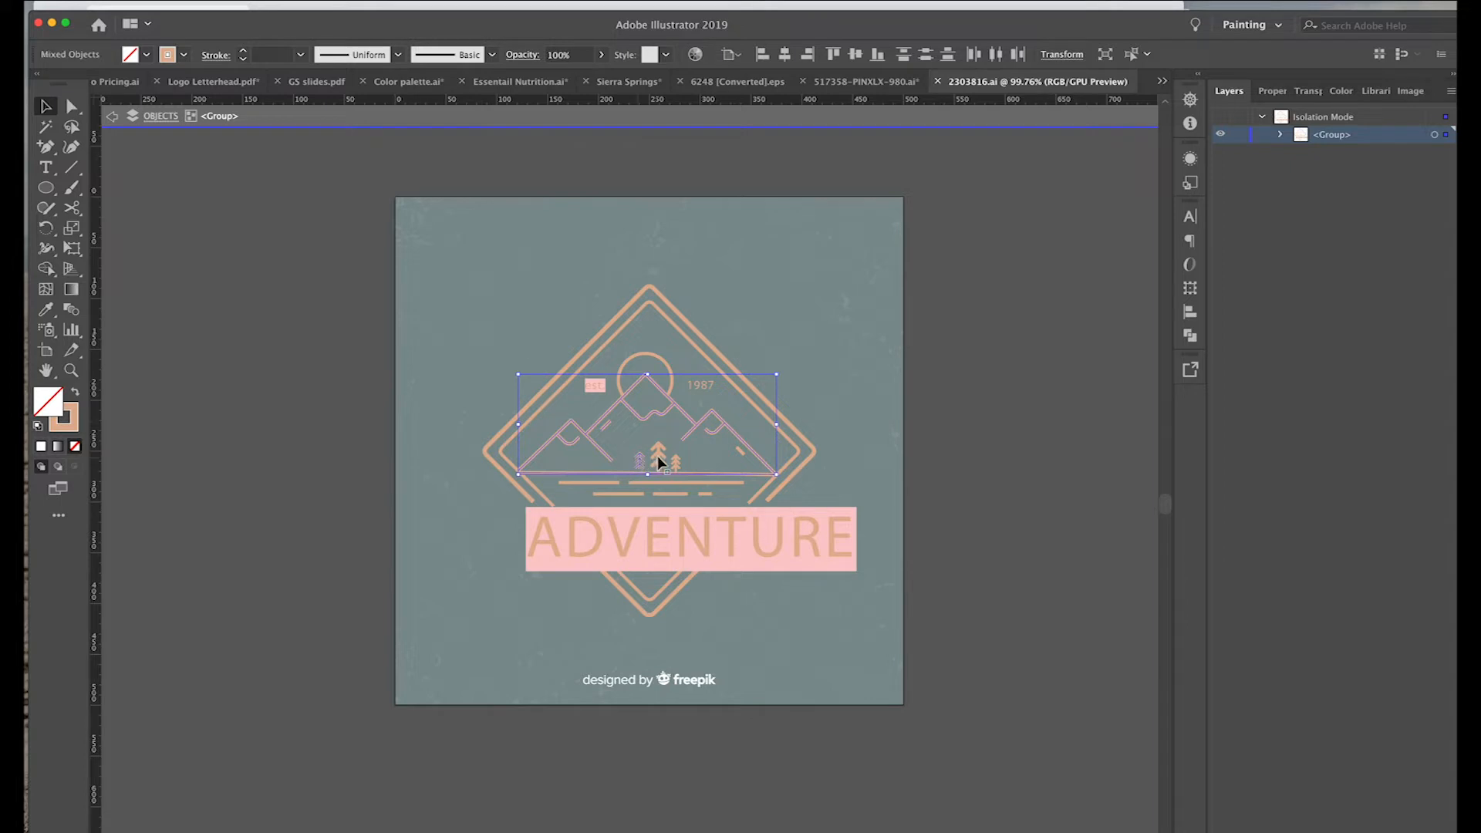
left_click(741, 450, "shift")
left_click(600, 481, "shift")
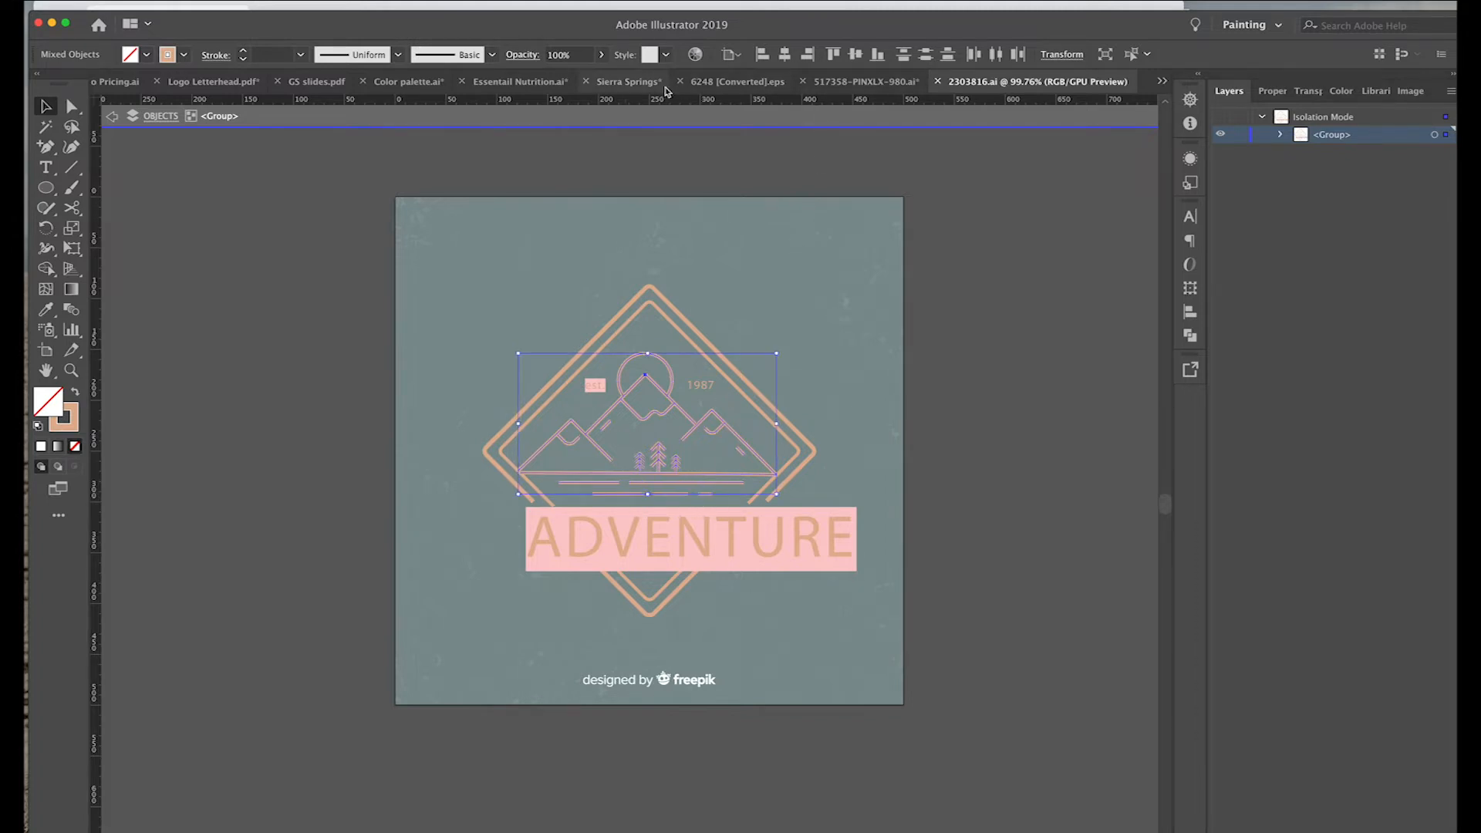
Step: Paste the line-art mountain scene into the Sierra Springs document and fit it scaled down inside the circle
left_click(628, 81)
key("super+v")
left_click_drag(754, 436, 468, 478)
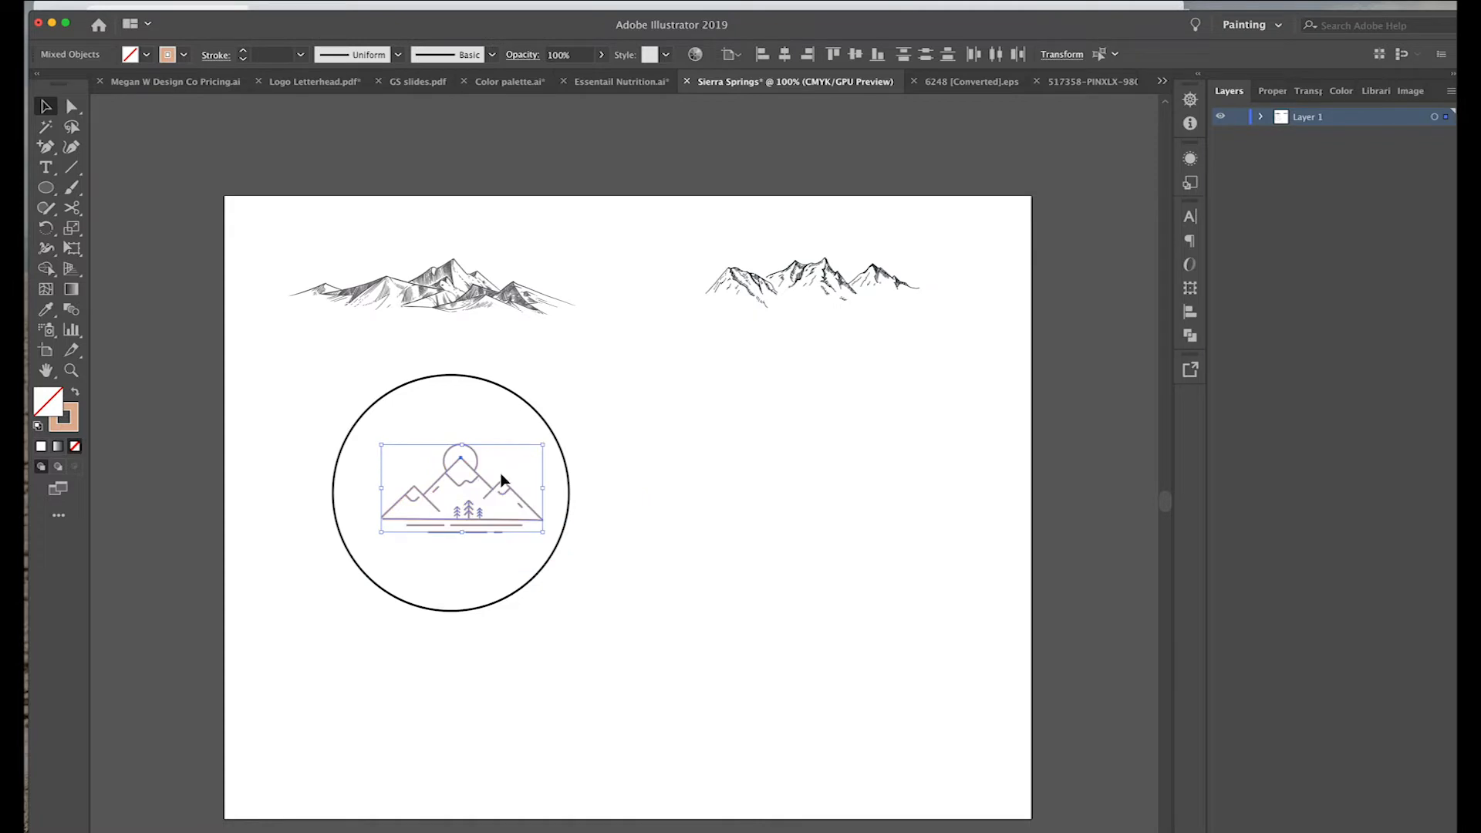
left_click_drag(469, 476, 466, 478)
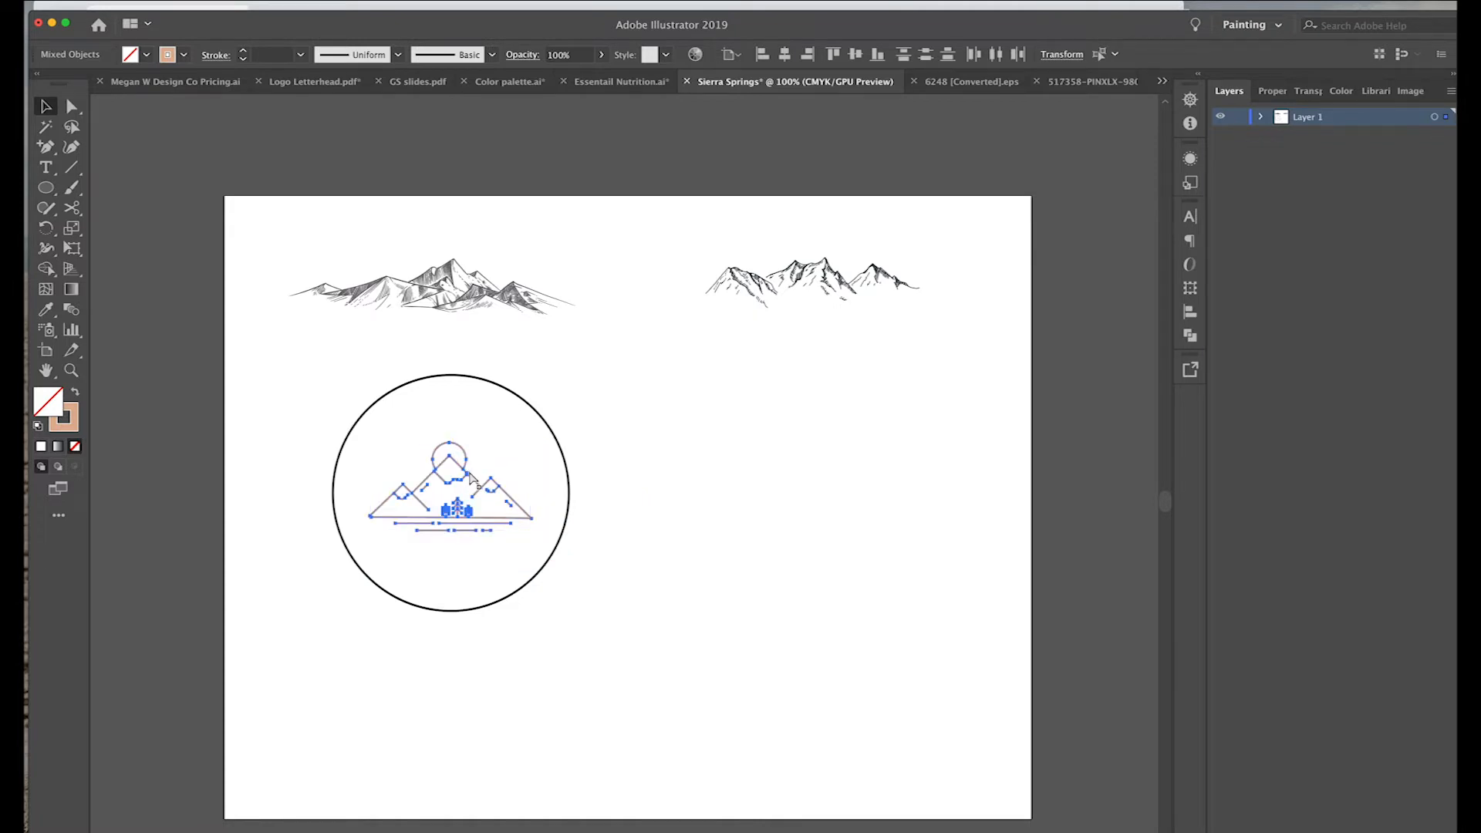
Step: Align the mountain scene to the vertical center of the circle, using the circle as the key object
left_click(496, 387, "shift")
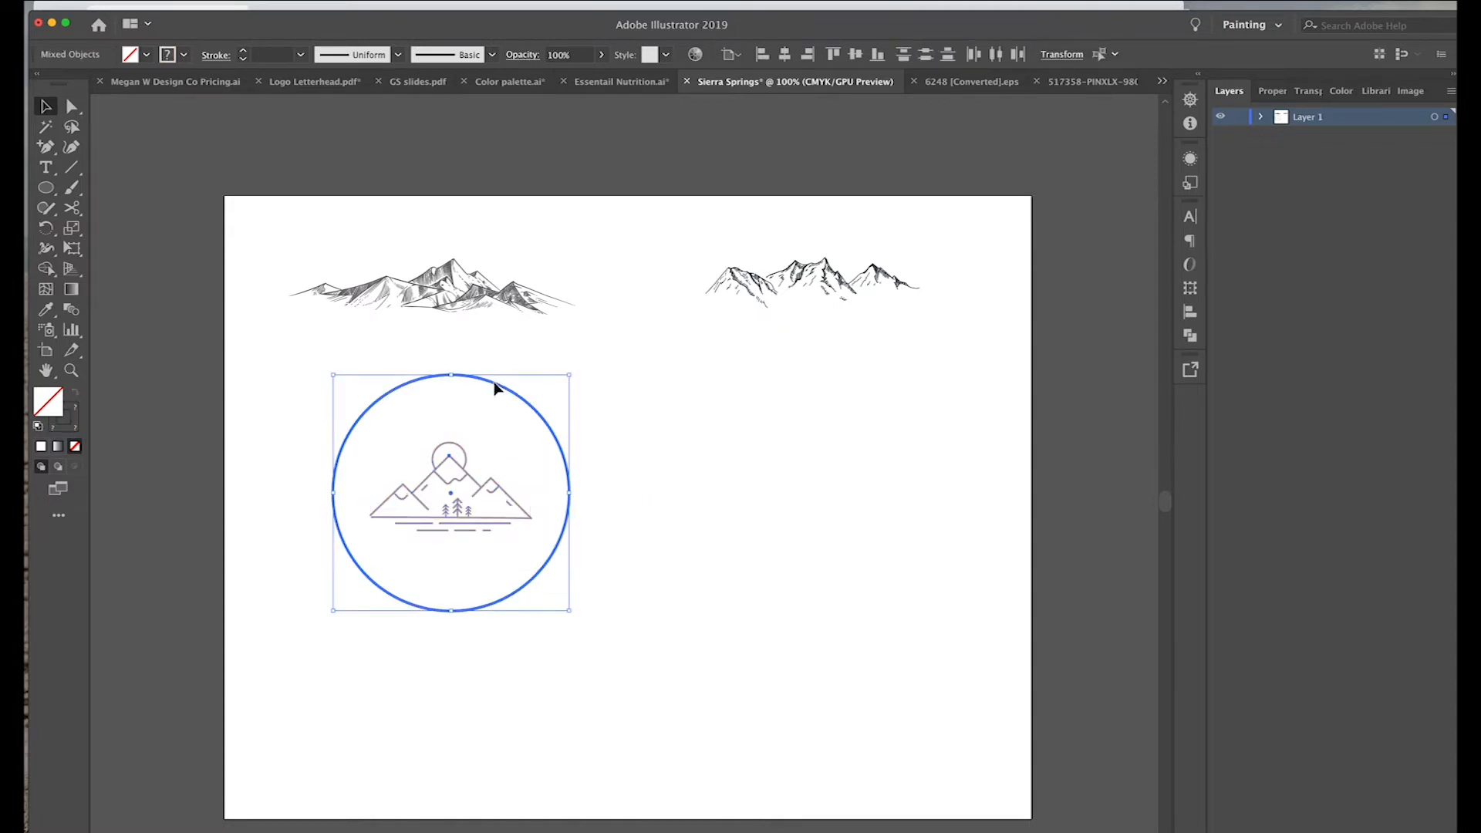
left_click(835, 58)
left_click(853, 58)
left_click(745, 476)
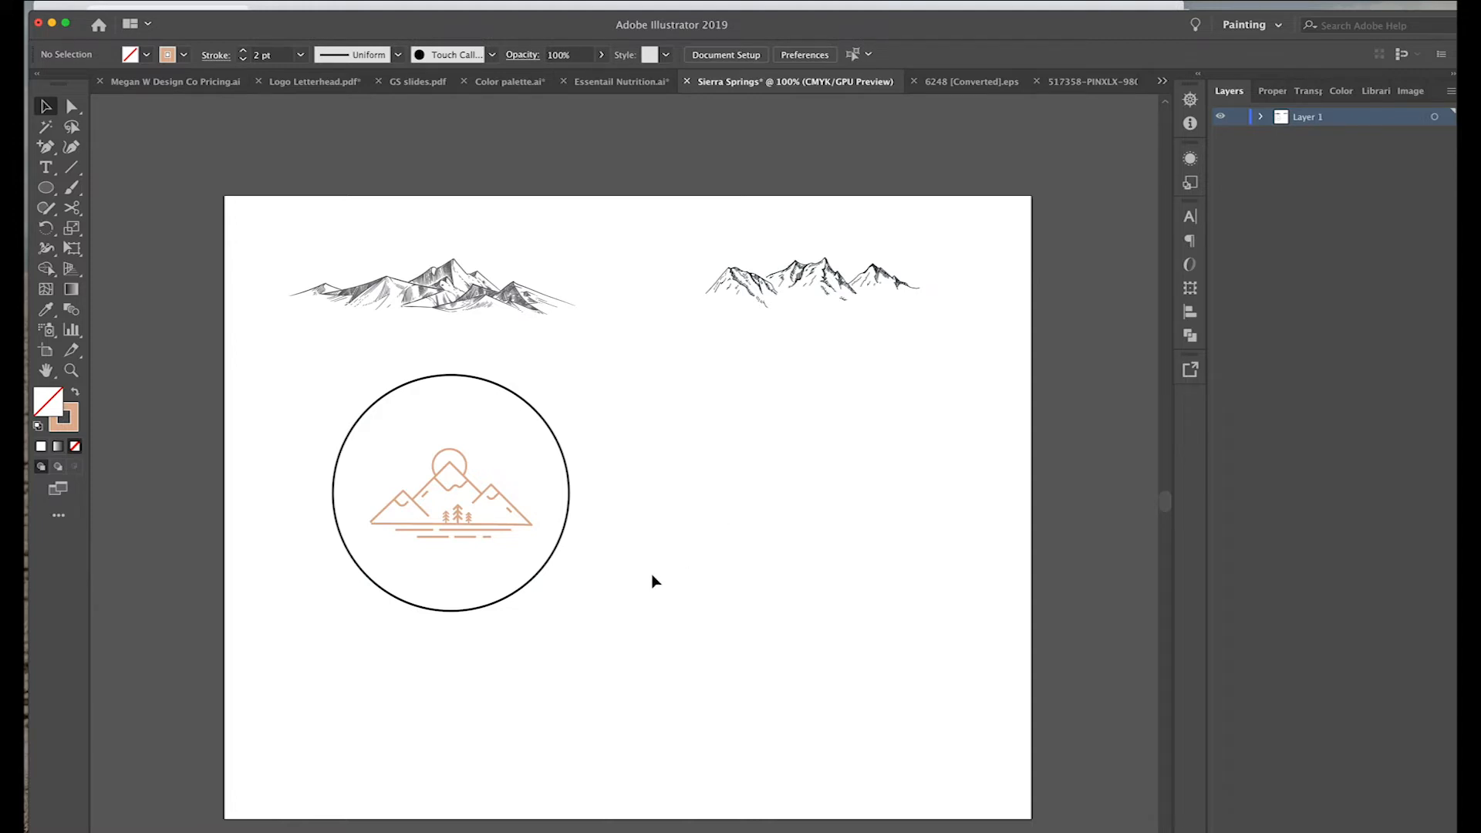
Step: Create a second circle beside the badge and set the curved text SIERRA SPRINGS along its path
left_click_drag(371, 408, 648, 417)
left_click_drag(846, 385, 816, 415)
left_click_drag(45, 166, 115, 210)
left_click(628, 453)
type("SIERRA SPRINGS")
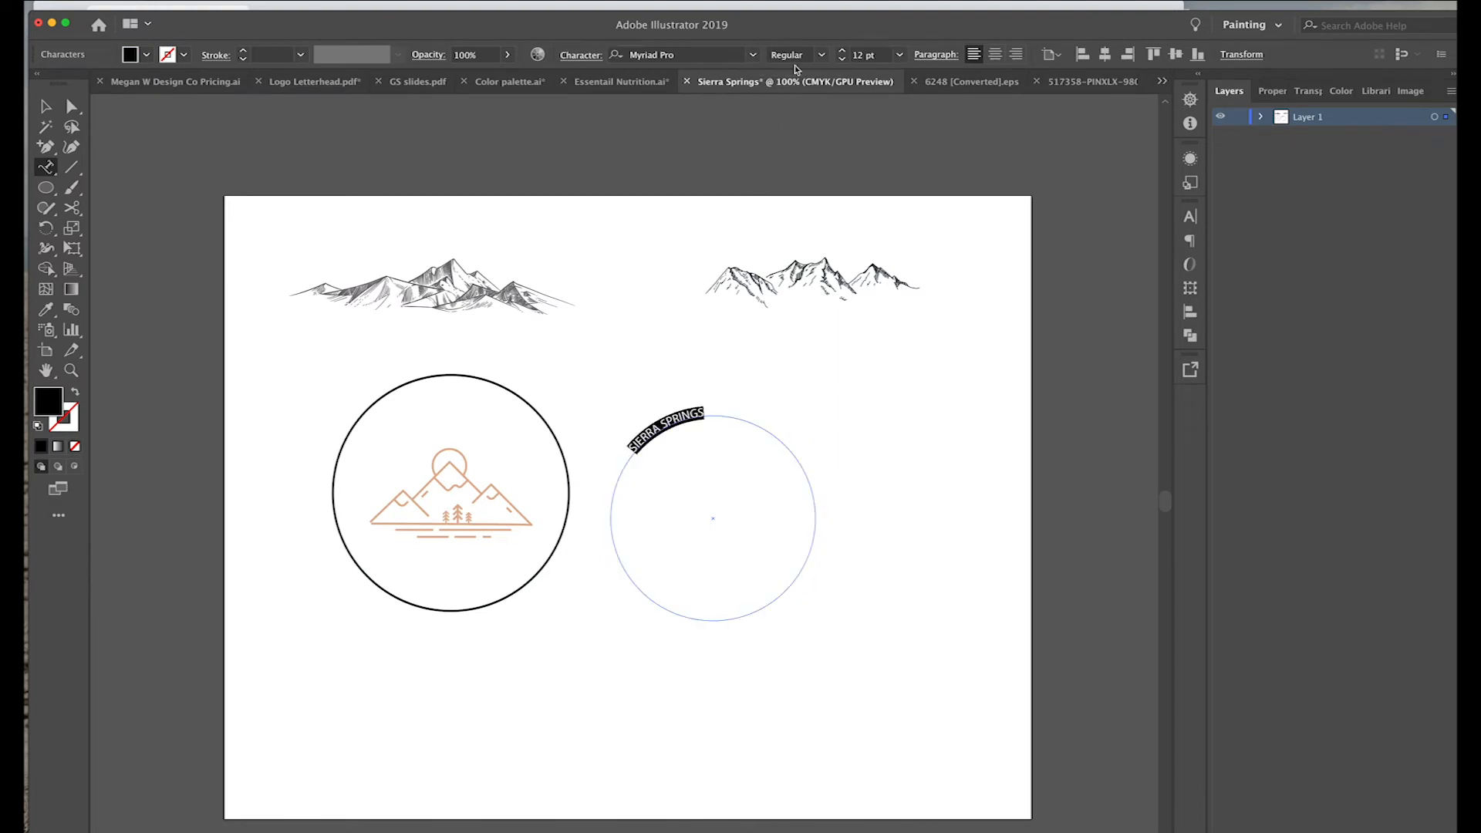
Step: Set the curved text in The Foregen Regular at 25 pt with wider letter tracking
scroll(810, 231, "right", 5)
left_click(753, 54)
left_click(740, 322)
left_click(899, 54)
left_click(919, 307)
left_click(580, 55)
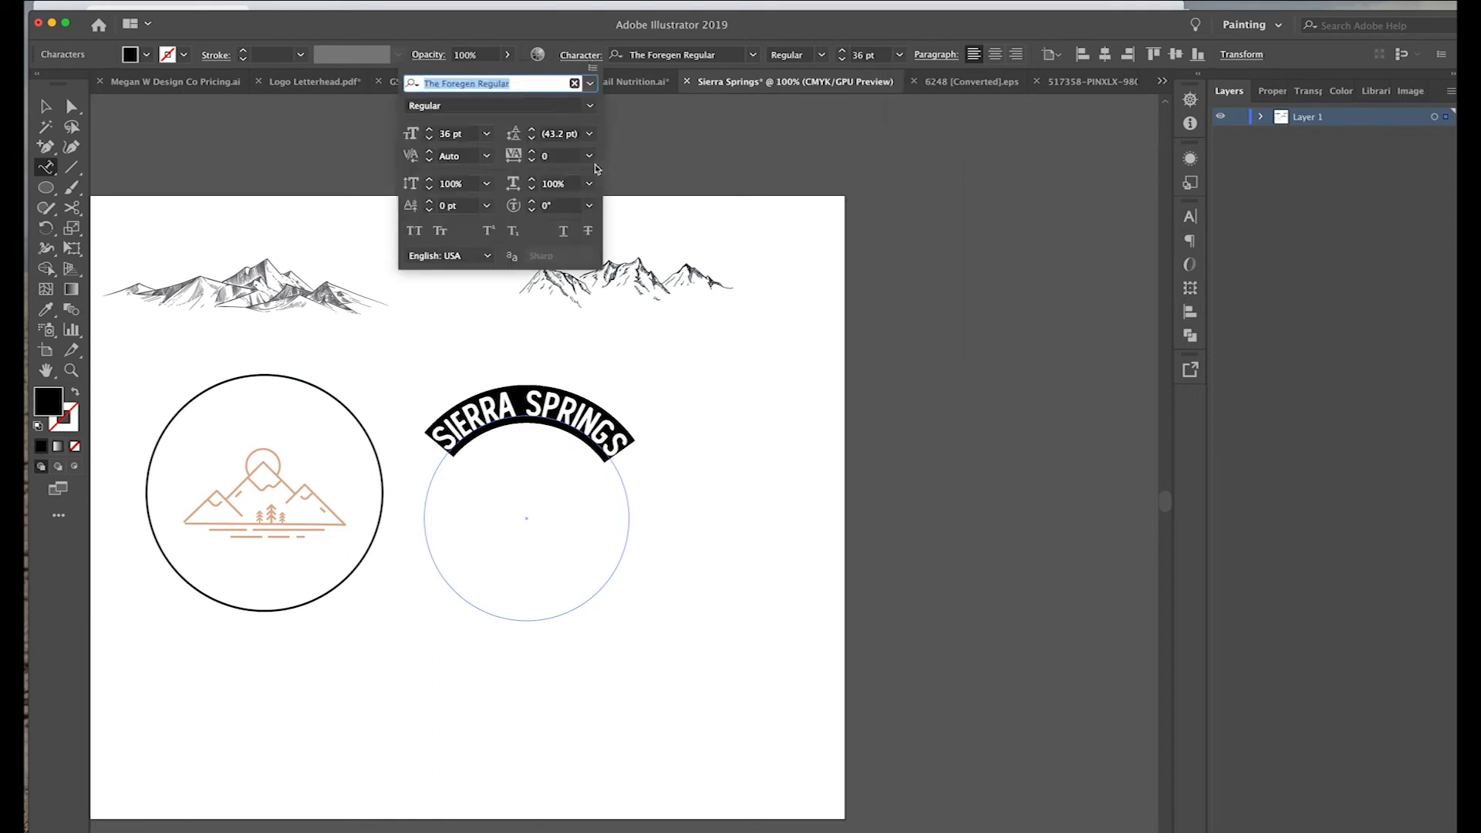
left_click(589, 156)
left_click(586, 424)
left_click(429, 139)
key("Escape")
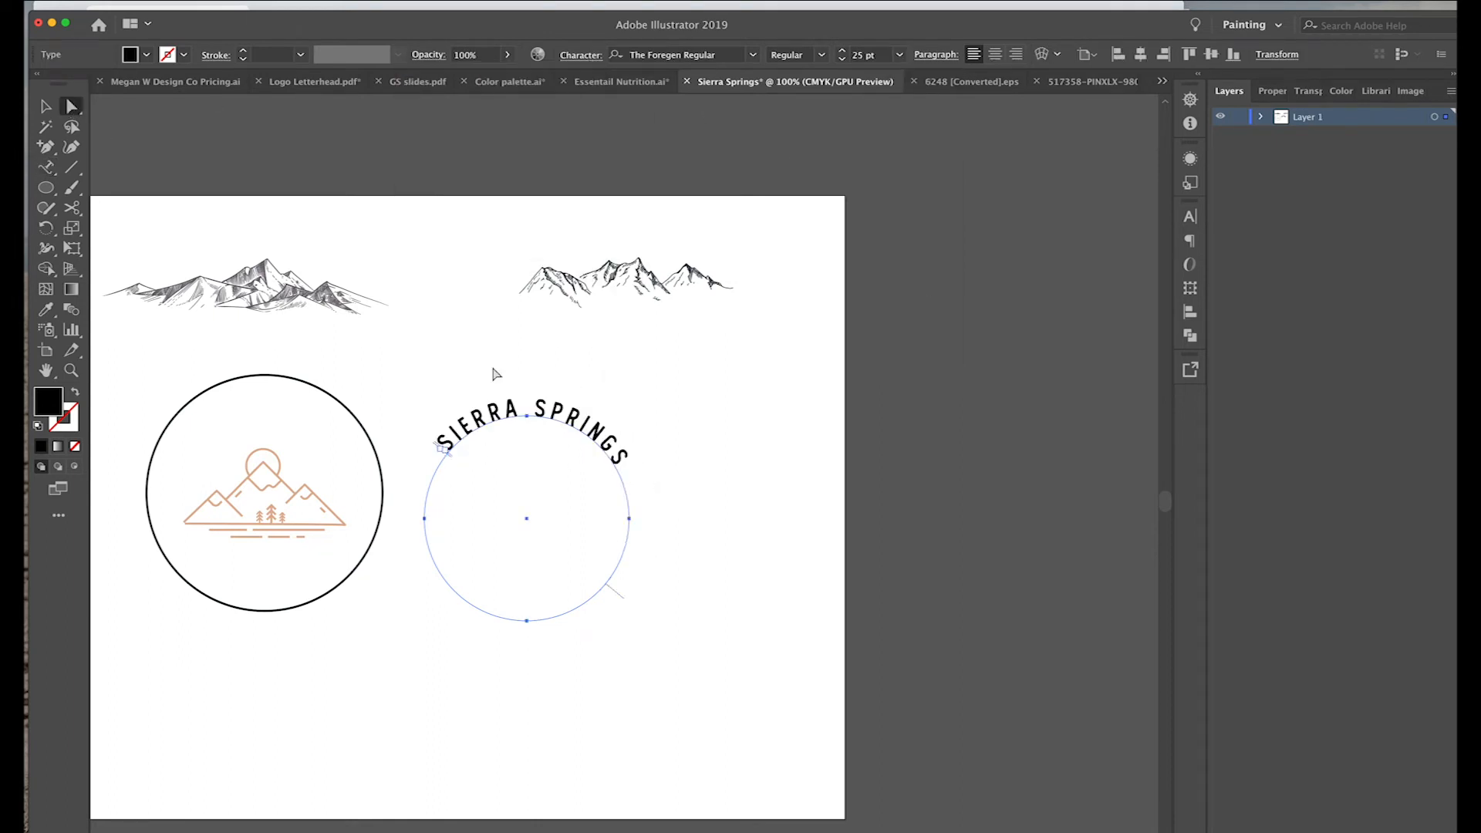
Step: Fit the curved SIERRA SPRINGS inside the top of the black circle and retype a duplicate as OPPORTUNITY FUND at 18 pt
left_click_drag(450, 460, 609, 468)
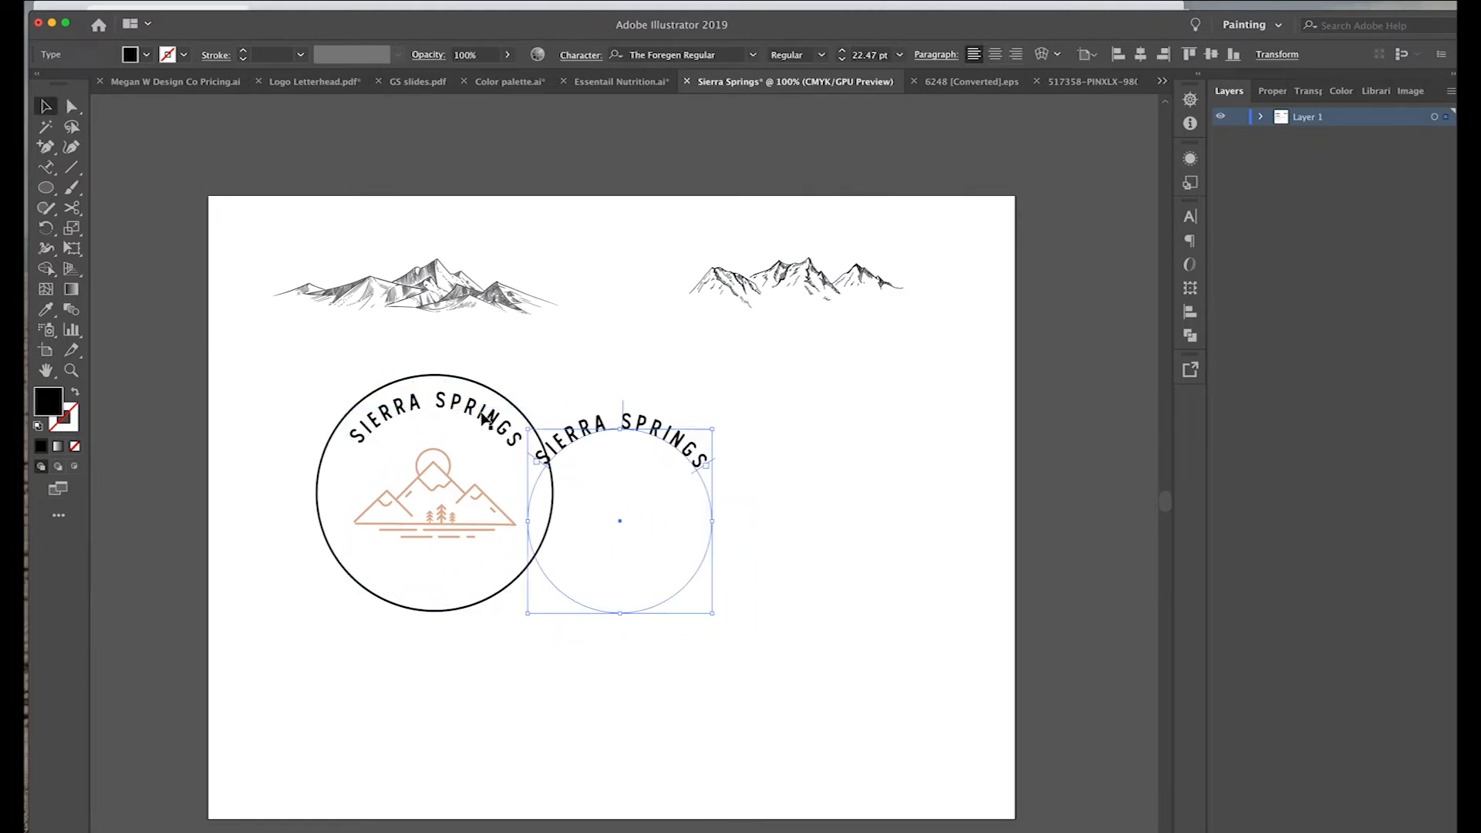
triple_click(782, 420)
type("OPPO")
triple_click(783, 416)
left_click(897, 55)
left_click(922, 246)
Step: Flip OPPORTUNITY FUND to the inside of its path and place it along the bottom curve of the black circle
left_click(71, 106)
left_click_drag(664, 446, 803, 575)
left_click_drag(641, 482, 814, 461)
left_click_drag(724, 596, 658, 567)
left_click(657, 568)
left_click_drag(795, 567, 486, 567)
left_click_drag(361, 556, 357, 548)
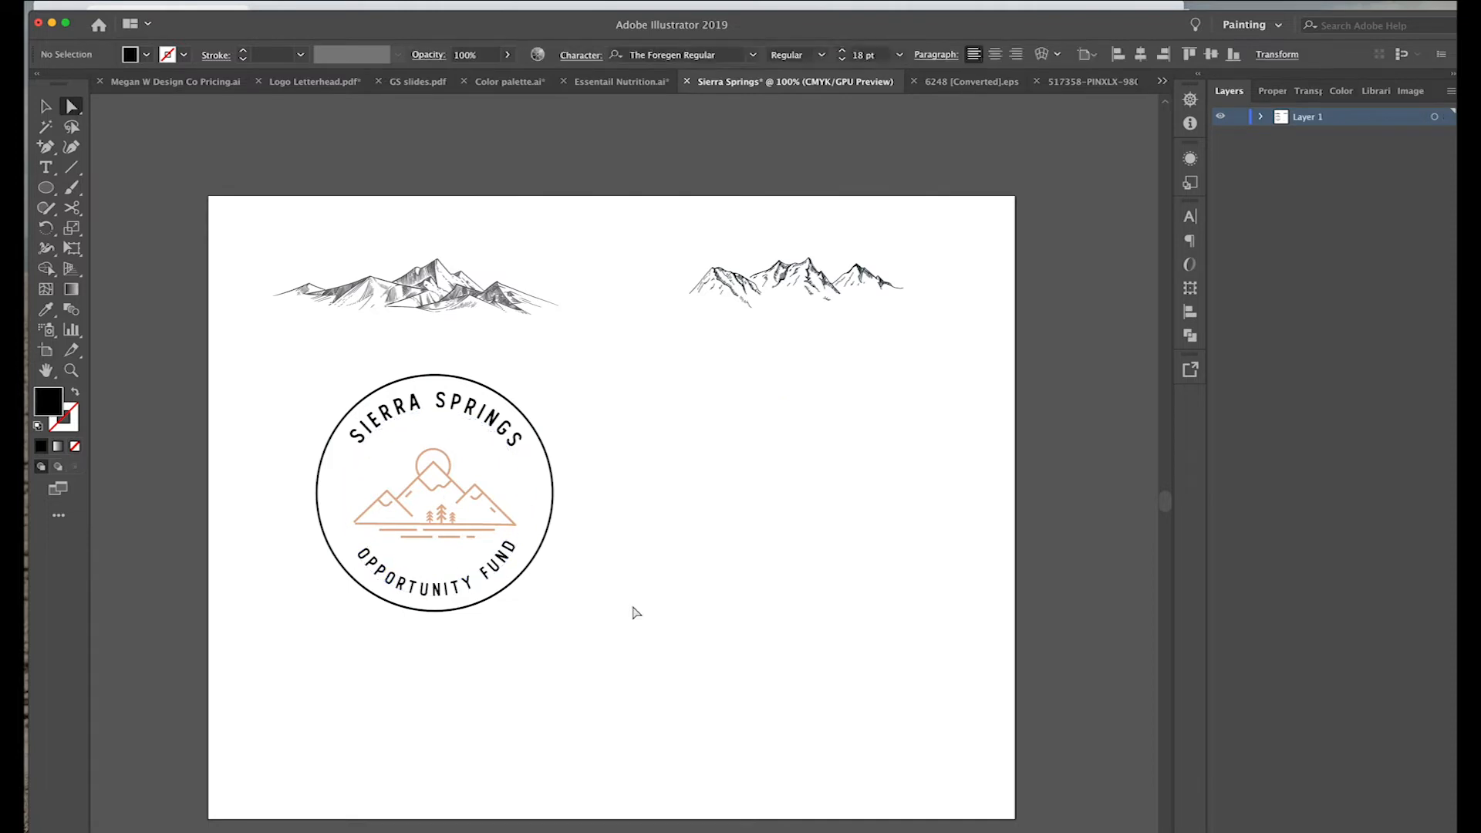
Step: Nudge the curved SIERRA SPRINGS text up slightly inside the black circle
key("v")
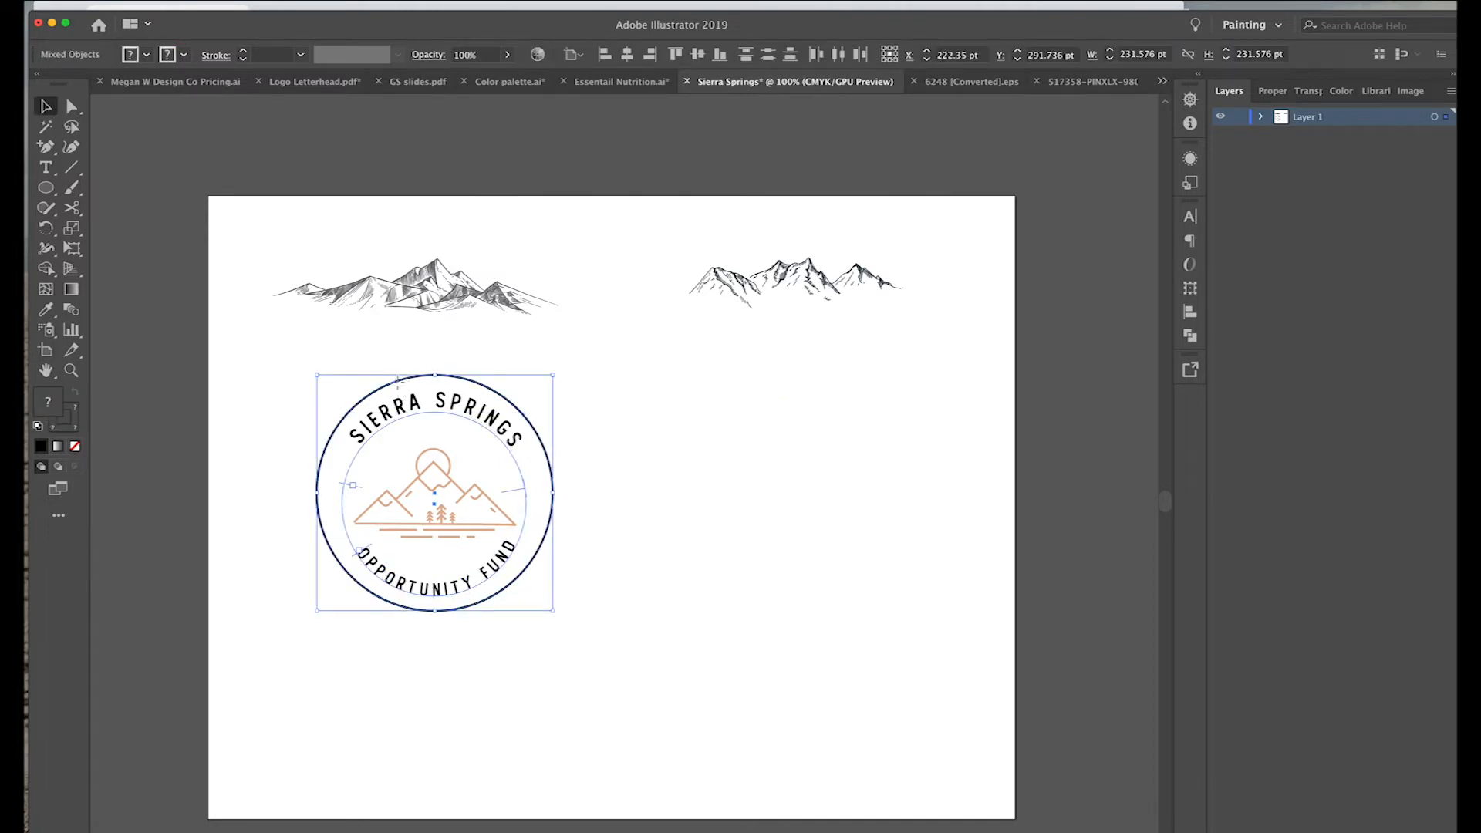
left_click(705, 509)
left_click(464, 588)
left_click(441, 402)
key("Up")
key("Up")
key("Up")
key("Up")
key("Up")
key("Up")
left_click(488, 387, "shift")
left_click(594, 515)
Step: Nudge the OPPORTUNITY FUND text up slightly, away from the circle's lower edge
scroll(594, 515, "right", 1)
scroll(594, 519, "right", 1)
left_click(463, 584)
key("Up")
key("Up")
key("Up")
key("Up")
key("Up")
key("Up")
key("Up")
key("Up")
Step: Nudge the curved SIERRA SPRINGS text down slightly, away from the circle's upper edge
left_click(494, 423)
key("Down")
key("Down")
key("Down")
key("Down")
key("Down")
key("Down")
key("Down")
key("Down")
left_click(492, 624)
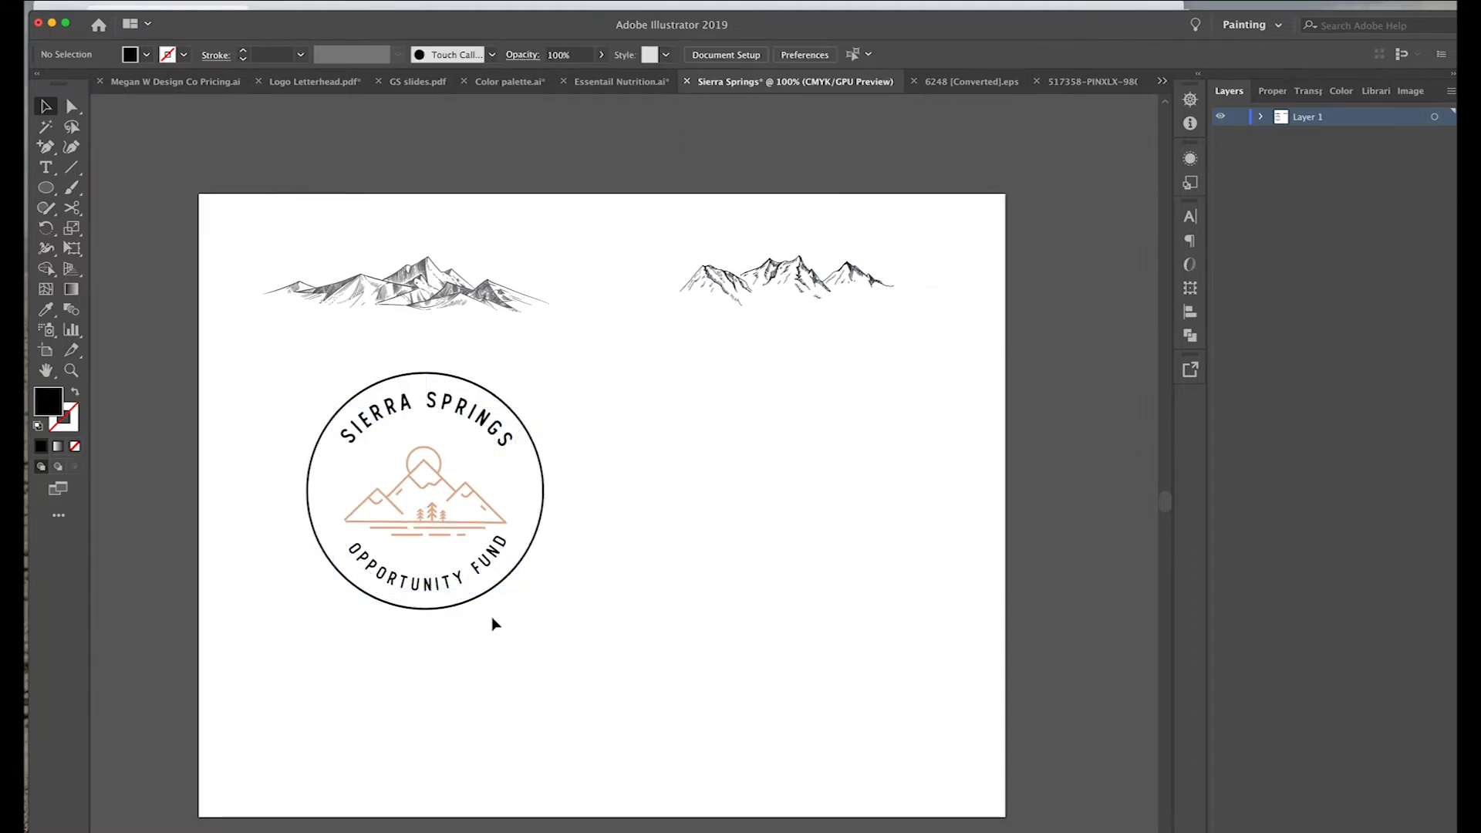
Step: Nudge the mountain scene up between the two curved texts
left_click(448, 531)
key("Up")
key("Up")
key("Up")
key("Up")
key("Up")
key("Up")
key("Up")
key("Up")
left_click(543, 663)
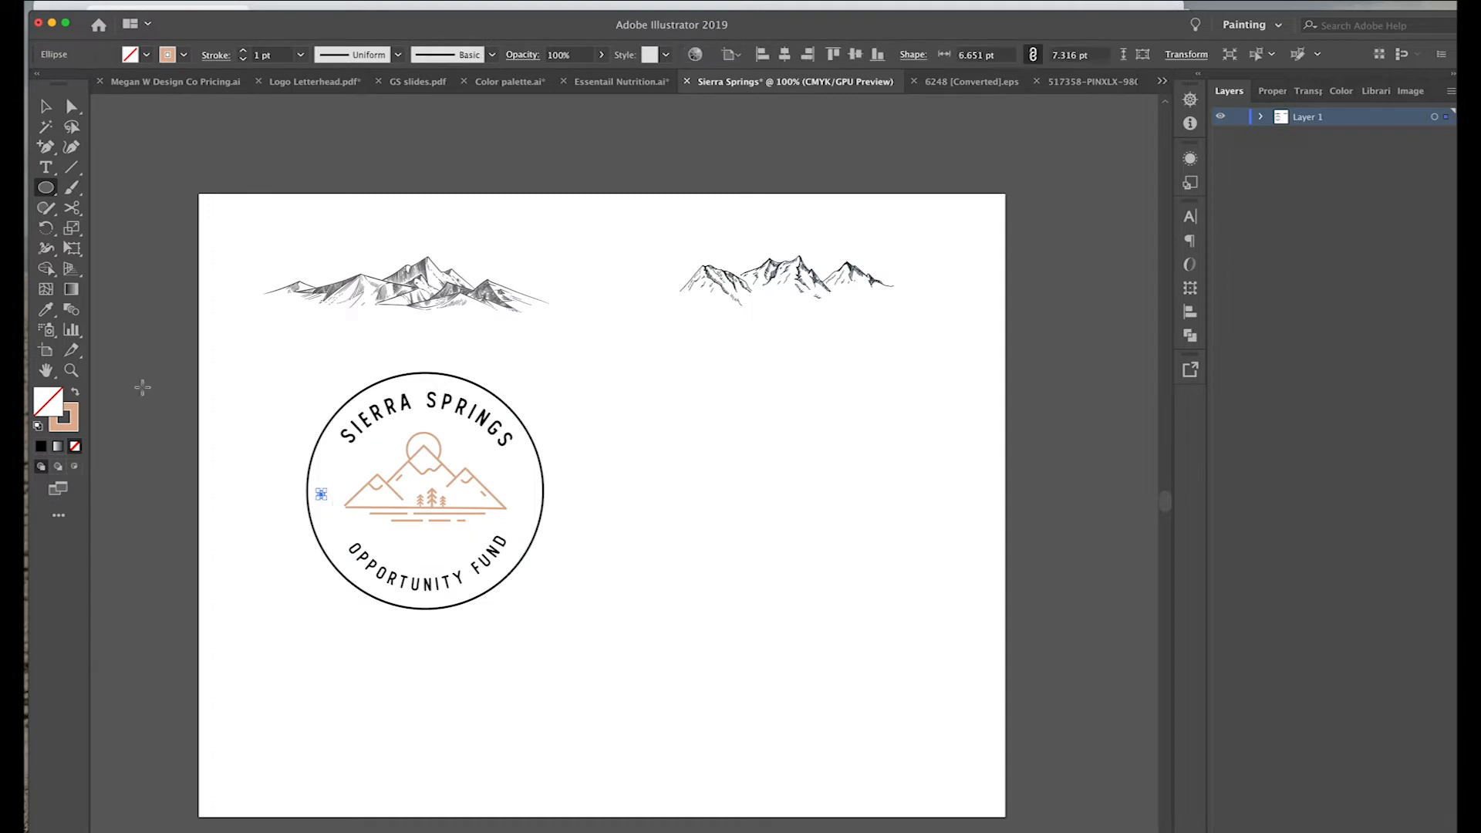
Step: Add a small dot with black fill and no stroke in the gap between the texts on the badge's left side
left_click(299, 415)
type("5")
key("Return")
key("ctrl+=")
key("shift+x")
key("v")
left_click_drag(273, 417, 305, 526)
key("d")
key("shift+x")
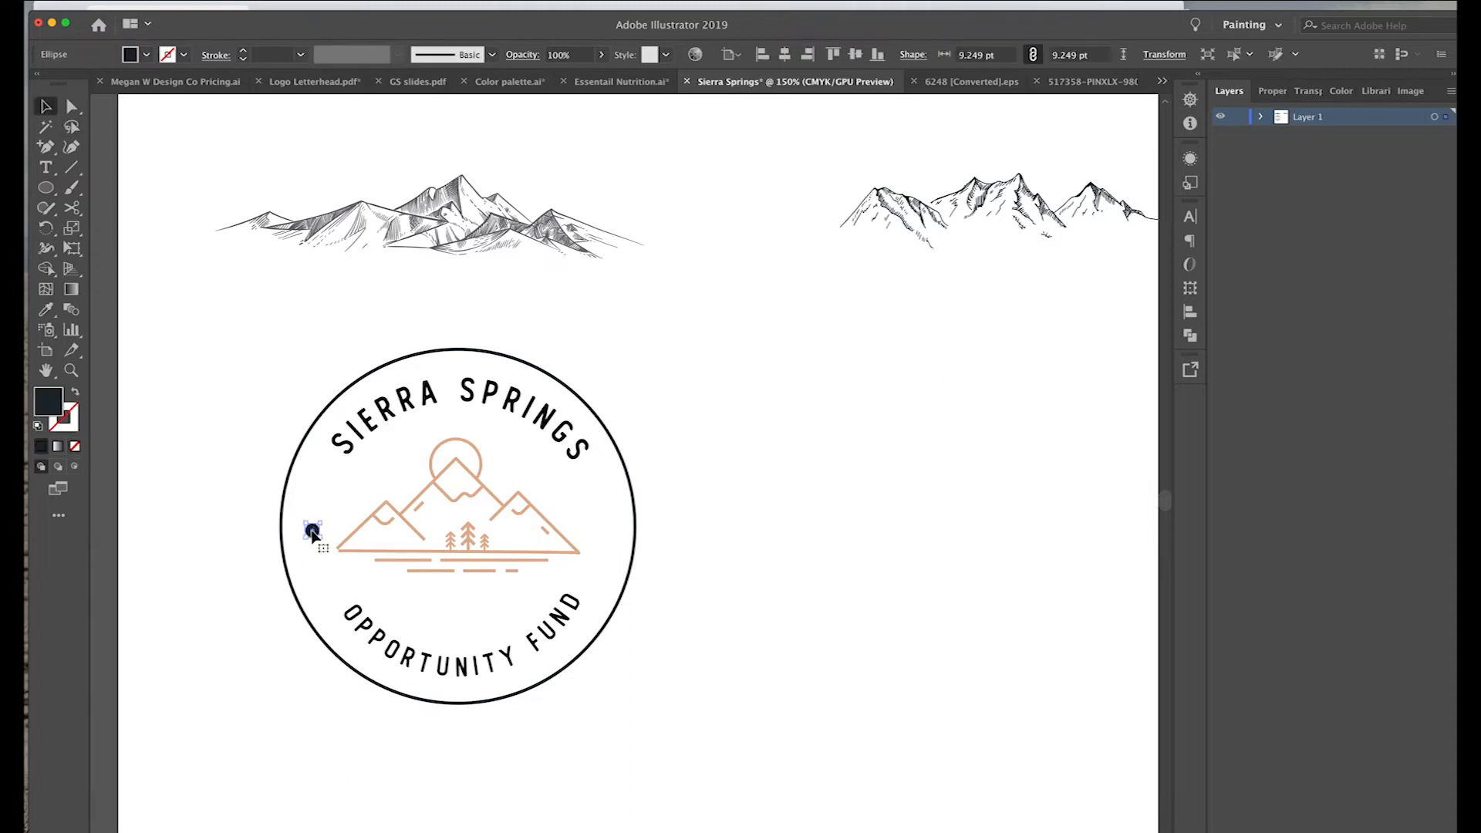
Step: Place a duplicate of the dot on the badge's right side, level with the left dot
left_click_drag(624, 503, 614, 531)
left_click(311, 530, "shift")
scroll(546, 536, "right", 3)
left_click(217, 530)
Step: Undo the last three dot edits and redo them
key("ctrl+z")
key("ctrl+z")
key("ctrl+z")
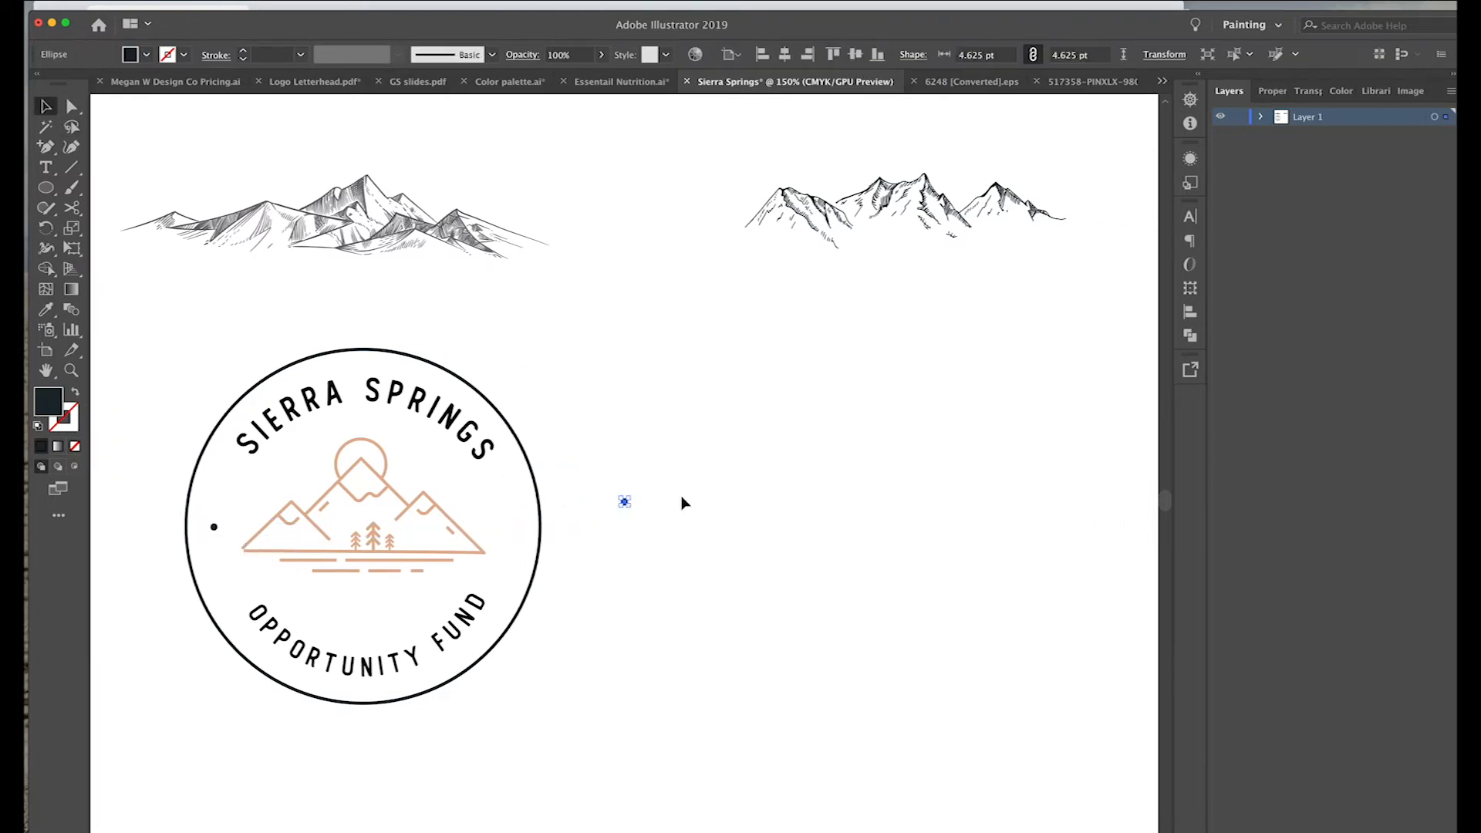
key("ctrl+shift+z")
key("ctrl+shift+z")
key("ctrl+shift+z")
left_click(634, 581)
Step: Isolate the mountain scene group and copy part of the lowest water line into a new row beneath it
scroll(637, 584, "right", 2)
scroll(637, 584, "left", 2)
double_click(361, 561)
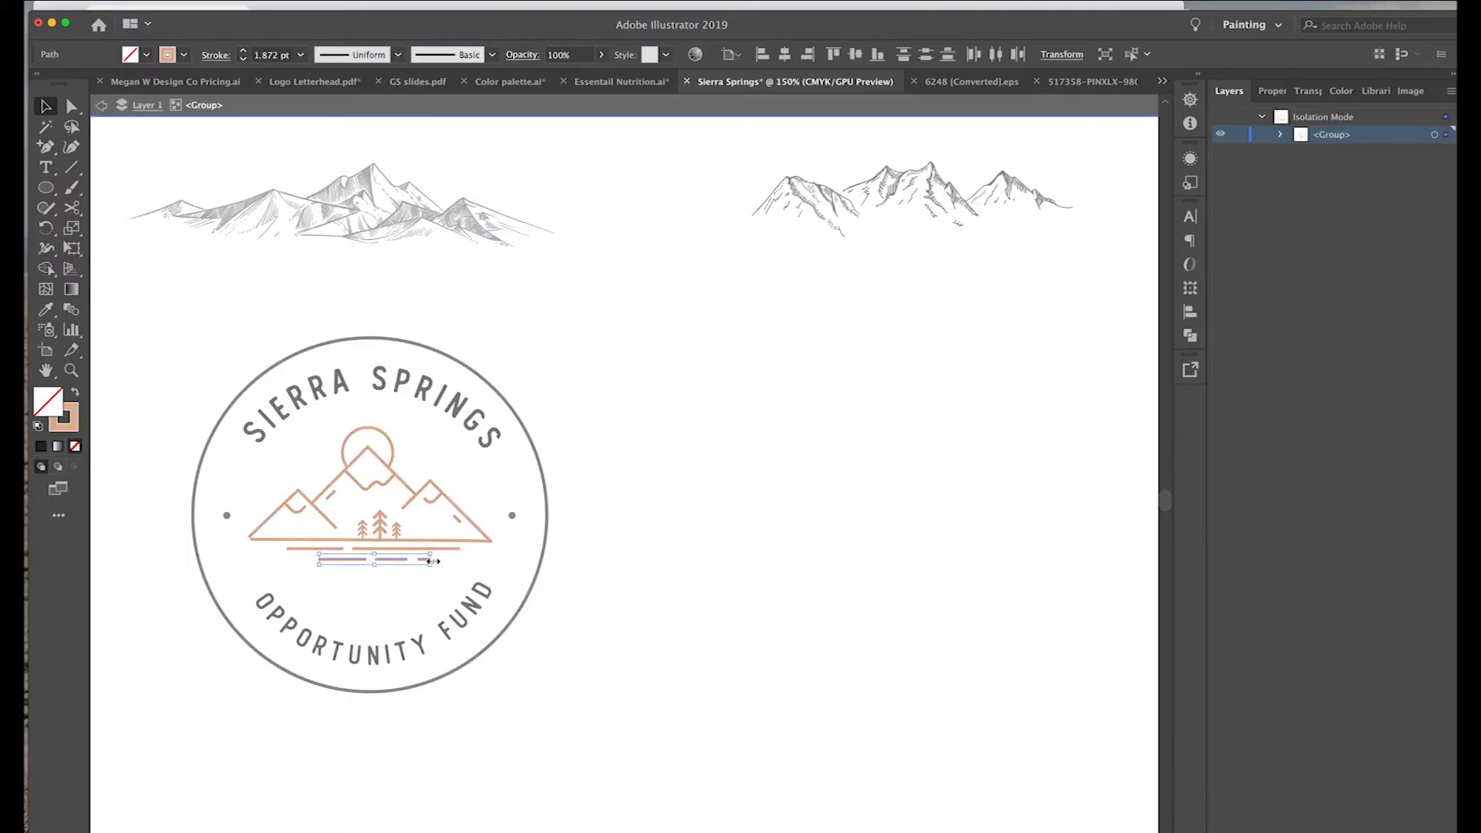
left_click(609, 502)
left_click(445, 580)
left_click_drag(423, 575, 309, 575)
left_click(423, 561)
left_click(330, 576)
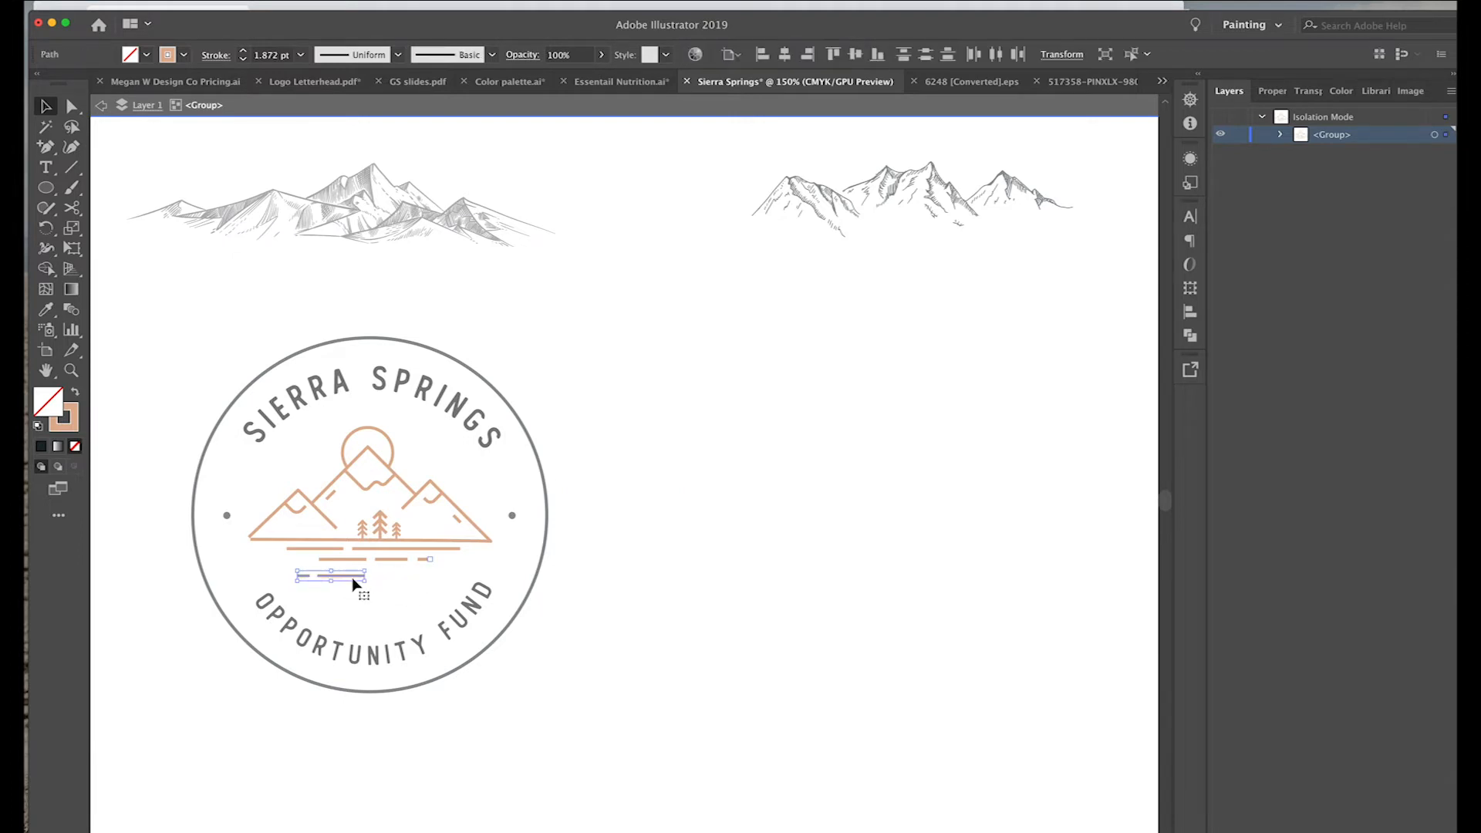
key("Delete")
Step: Center the new row of water dashes, add a shorter line below it, and leave isolation mode
left_click(371, 573)
left_click(382, 528)
scroll(728, 502, "down", 2)
scroll(555, 483, "up", 2)
left_click(487, 456)
mouse_move(444, 496)
left_mouse_down()
mouse_move(473, 489)
mouse_move(473, 397)
mouse_move(604, 489)
mouse_move(443, 496)
left_mouse_up()
left_click(832, 478)
double_click(833, 478)
Step: Add the text SIERRA in the empty area beside the badge
key("super+minus")
scroll(833, 478, "up", 3)
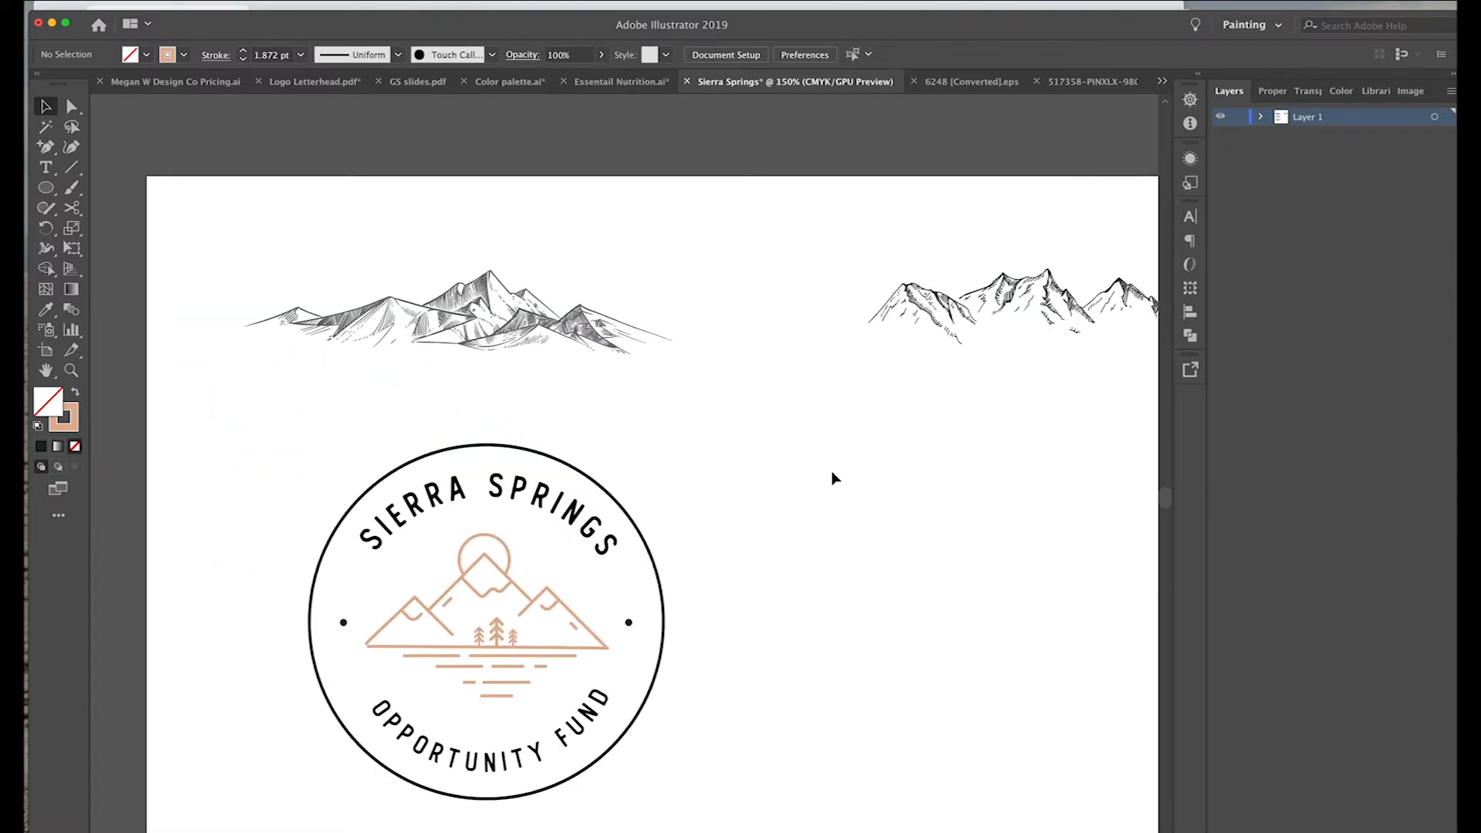
scroll(833, 478, "right", 5)
scroll(833, 478, "left", 2)
key("t")
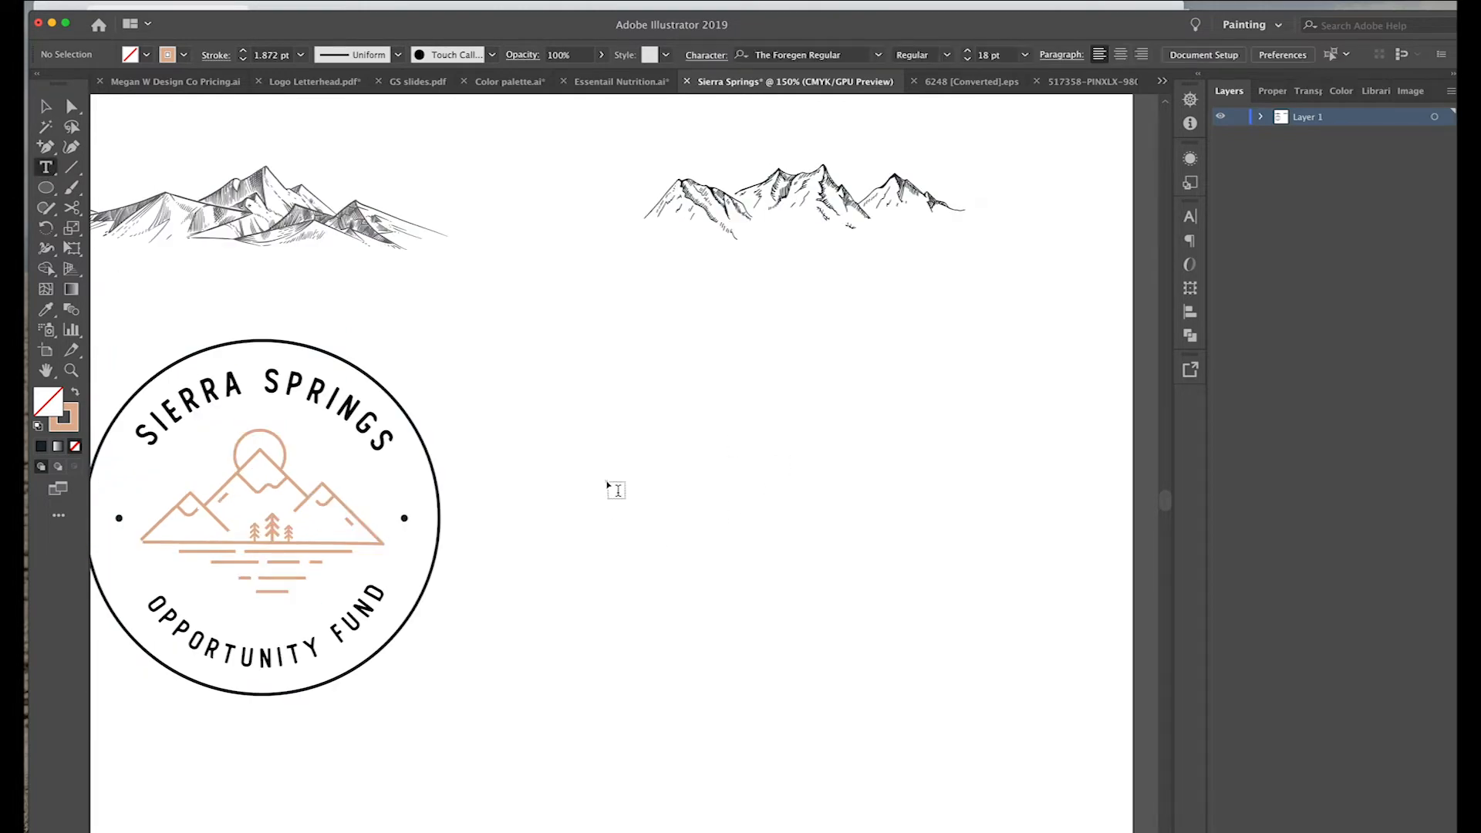
left_click(617, 489)
type("SIERR")
key("Escape")
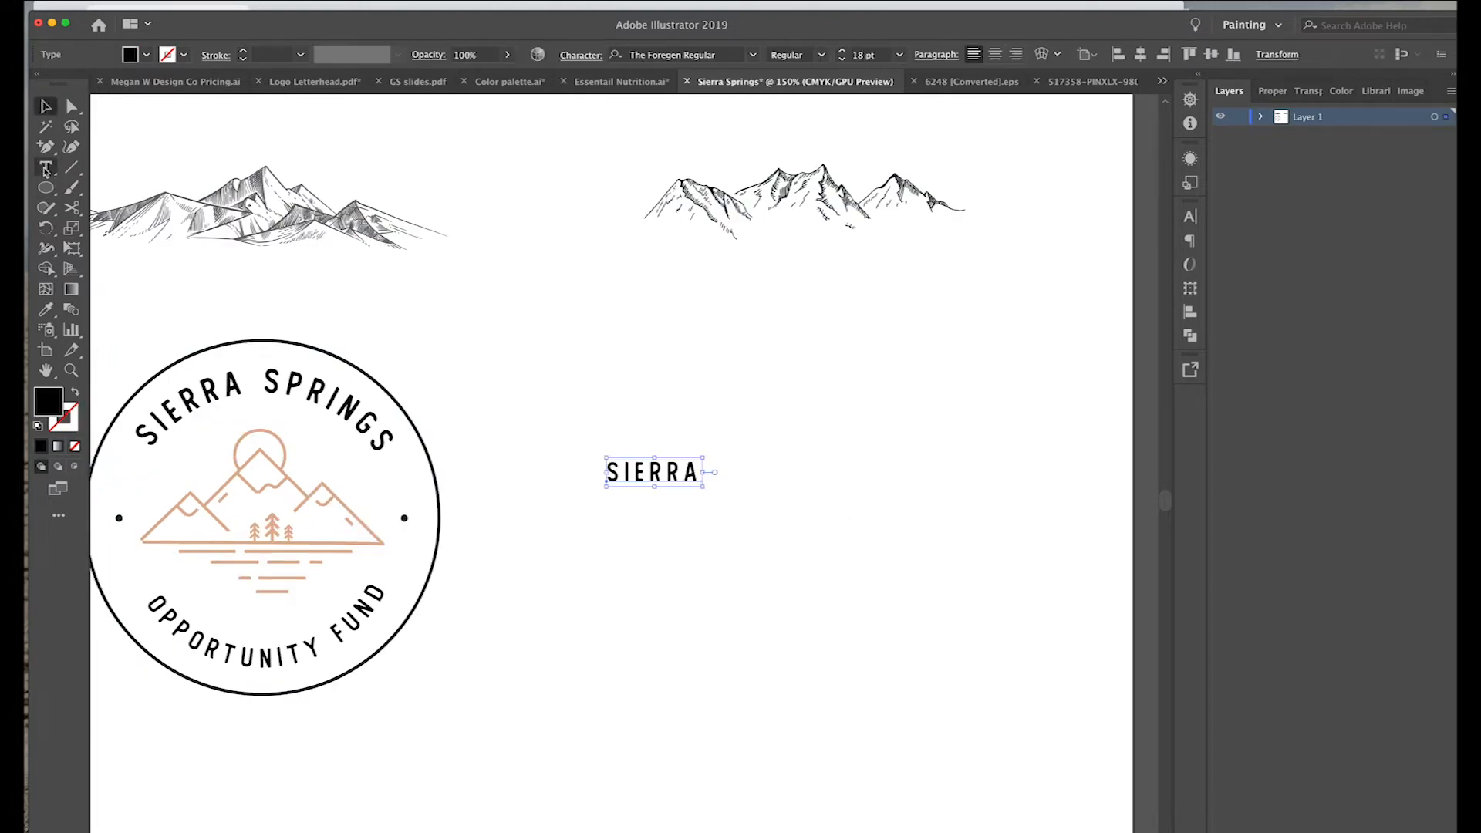
Step: Add a separate text SPRINGS and place it just below SIERRA, starting where SIERRA ends
key("t")
left_click(668, 571)
type("SPRINGS")
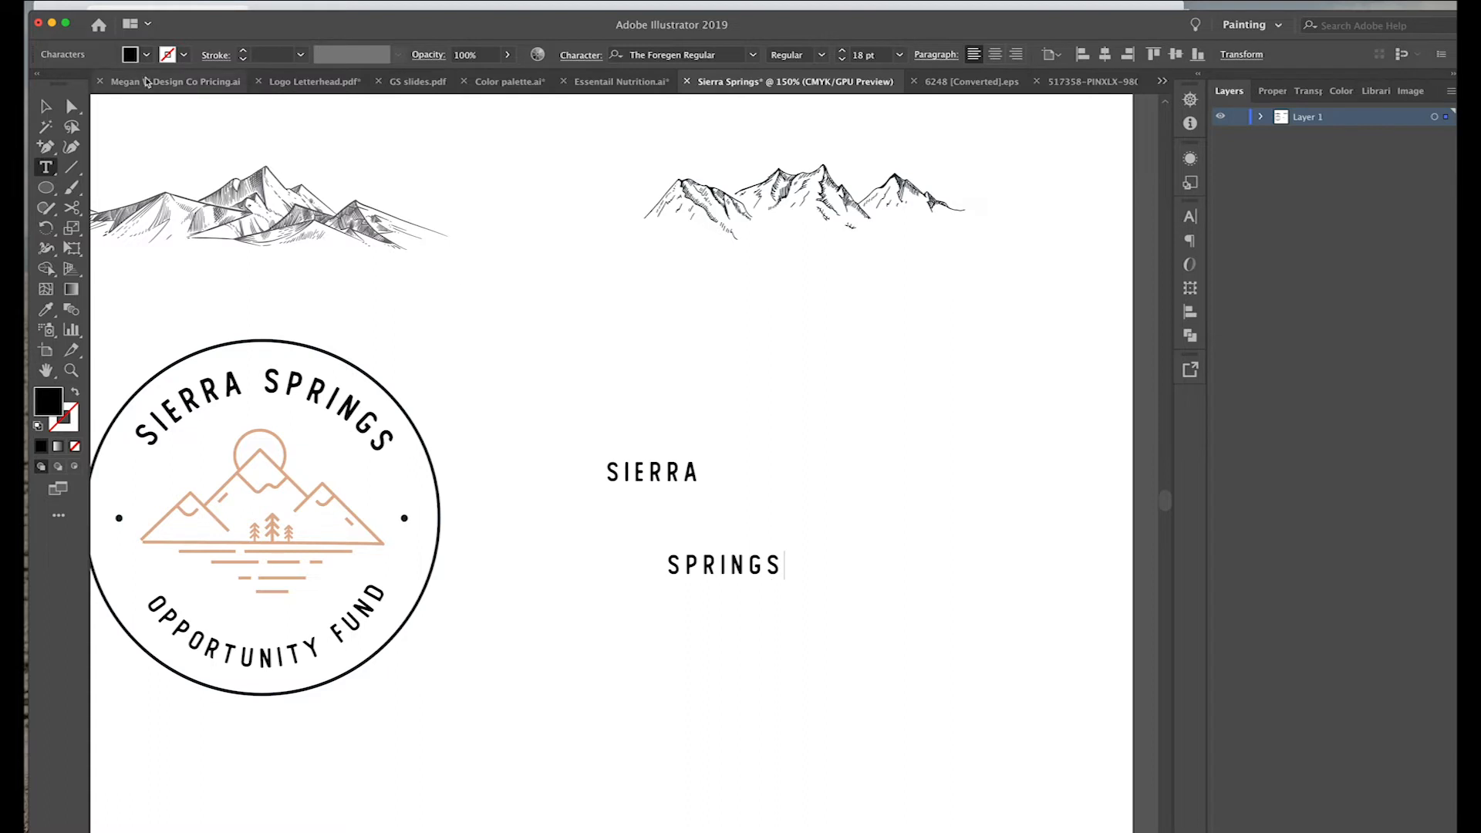
key("Escape")
left_click_drag(756, 577, 793, 511)
left_click(468, 418)
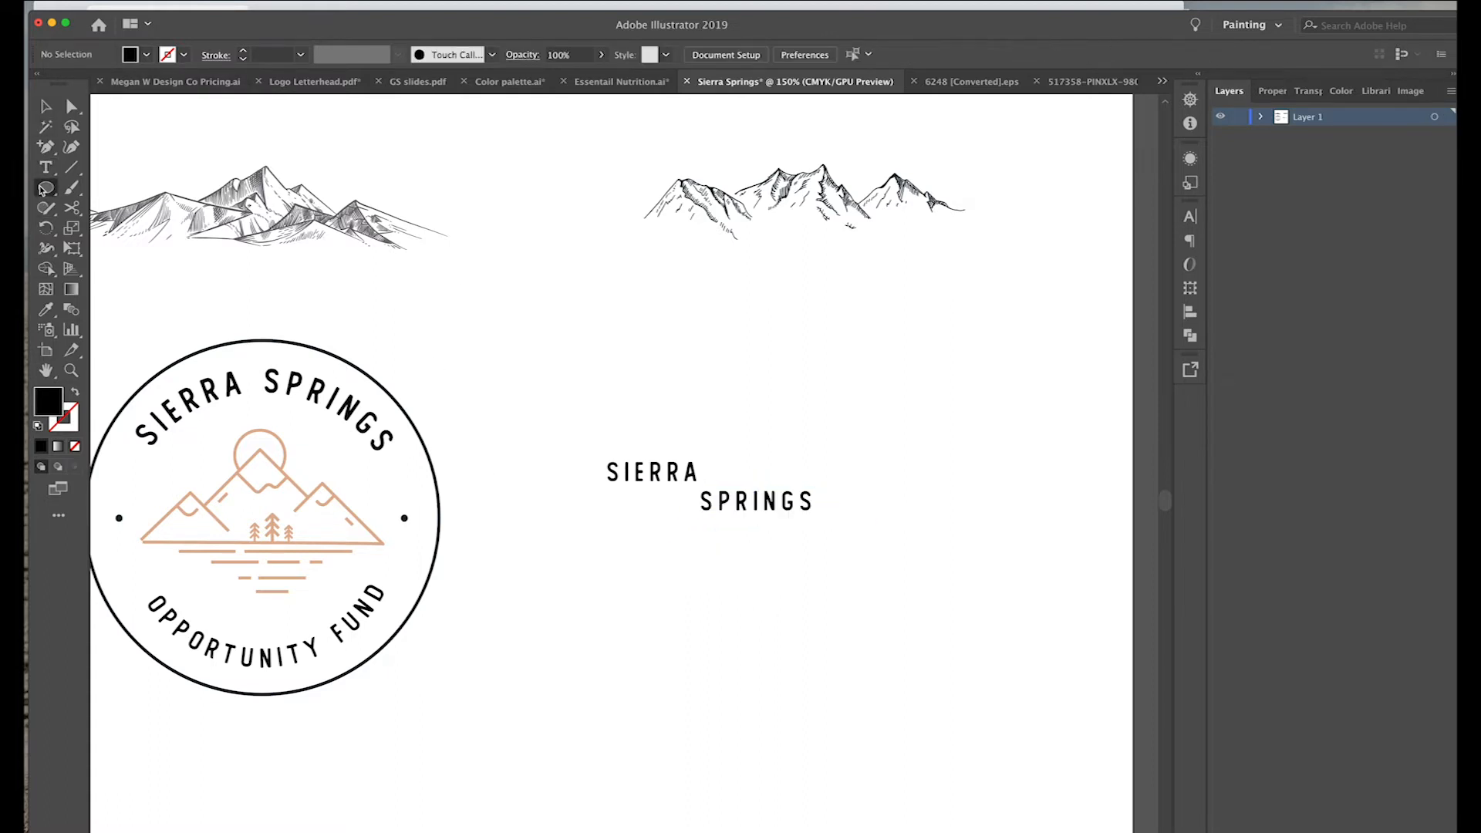
Step: Draw a horizontal 0.5 pt line with black stroke from the end of SIERRA across the width of SPRINGS
left_click_drag(71, 167, 127, 166)
left_click_drag(809, 471, 809, 470)
left_click(40, 446)
left_click(75, 391)
left_click(40, 447)
left_click(45, 106)
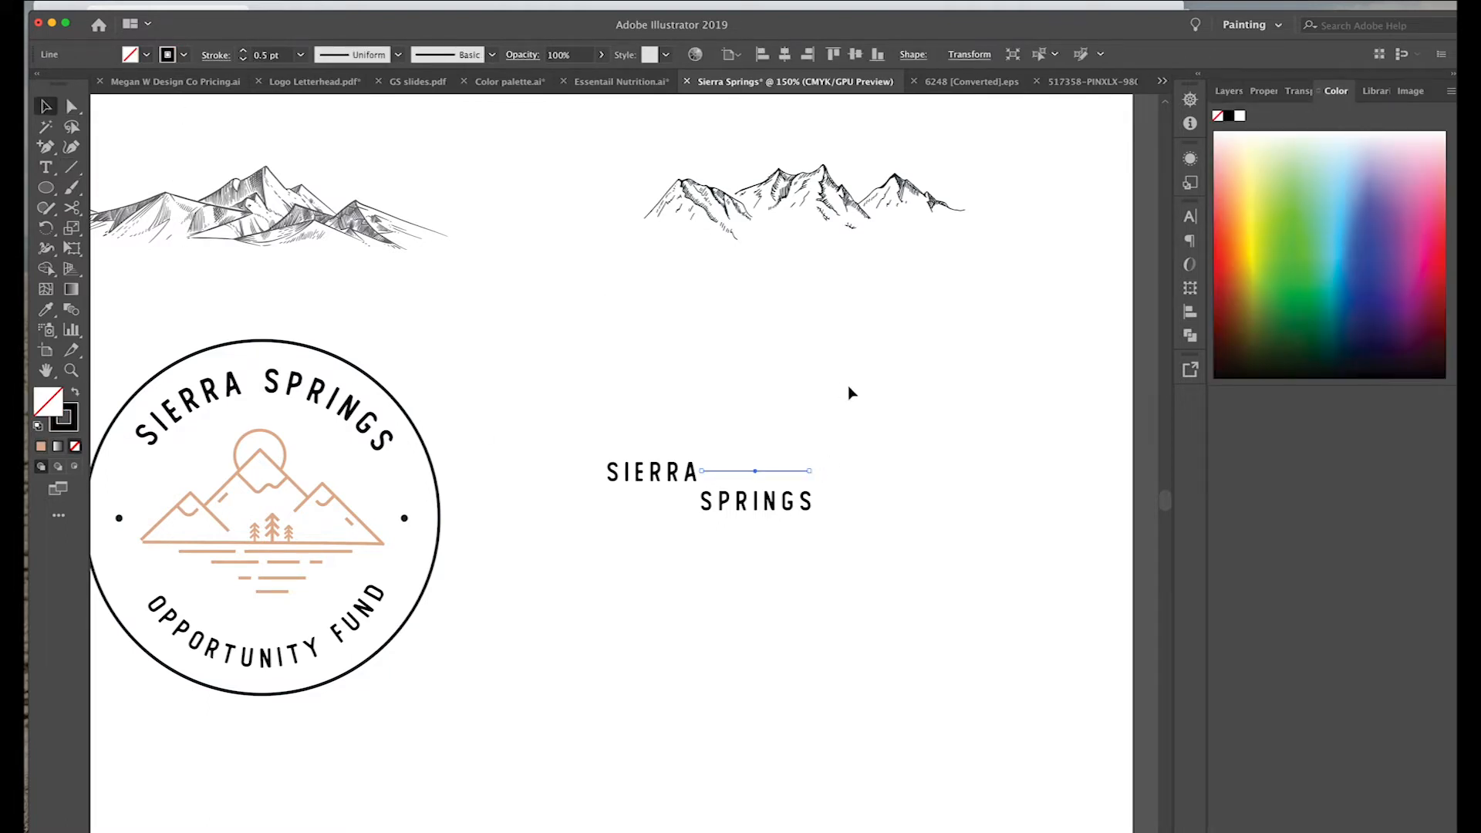
Step: Copy the line to the left of SPRINGS beneath SIERRA and shorten it to fit before the text
left_click_drag(624, 505, 799, 472)
left_click(609, 472)
left_click(892, 420)
left_click(690, 503)
left_click(772, 529)
left_click(893, 493)
Step: Right-align the line beside SIERRA with the SPRINGS text and extend its left end toward SIERRA
left_click(809, 472)
left_click(806, 501)
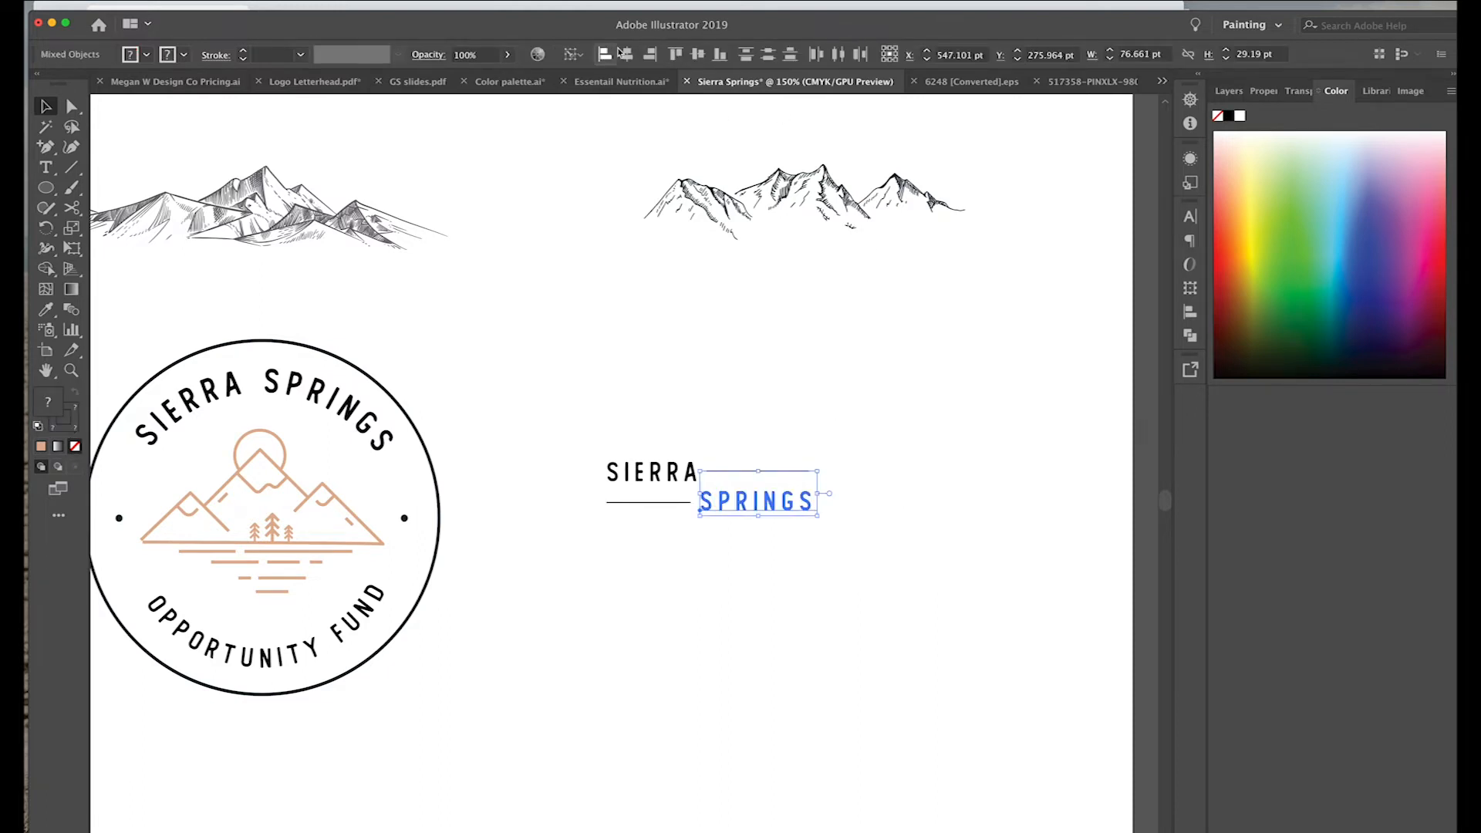
left_click(946, 473)
scroll(948, 473, "down", 2)
scroll(951, 474, "right", 2)
left_click(648, 413)
left_click_drag(647, 413, 635, 413)
left_click(786, 449)
scroll(787, 450, "up", 2)
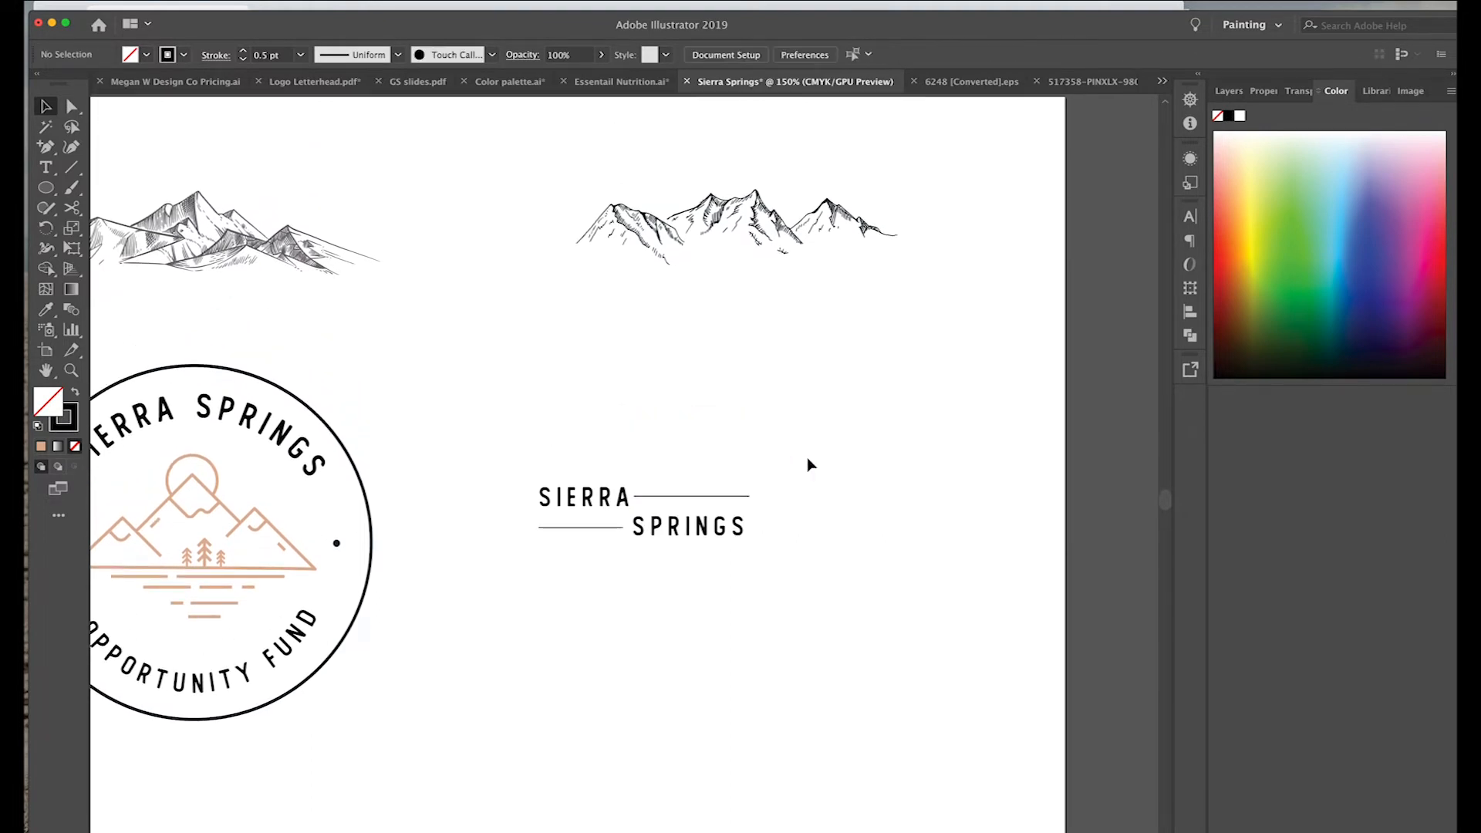
Step: Pull the middle peaks out of the sketched range and set the left mountain, scaled down, on the line beside SIERRA
key("super+equal")
scroll(841, 489, "right", 2)
scroll(841, 489, "up", 4)
key("super+equal")
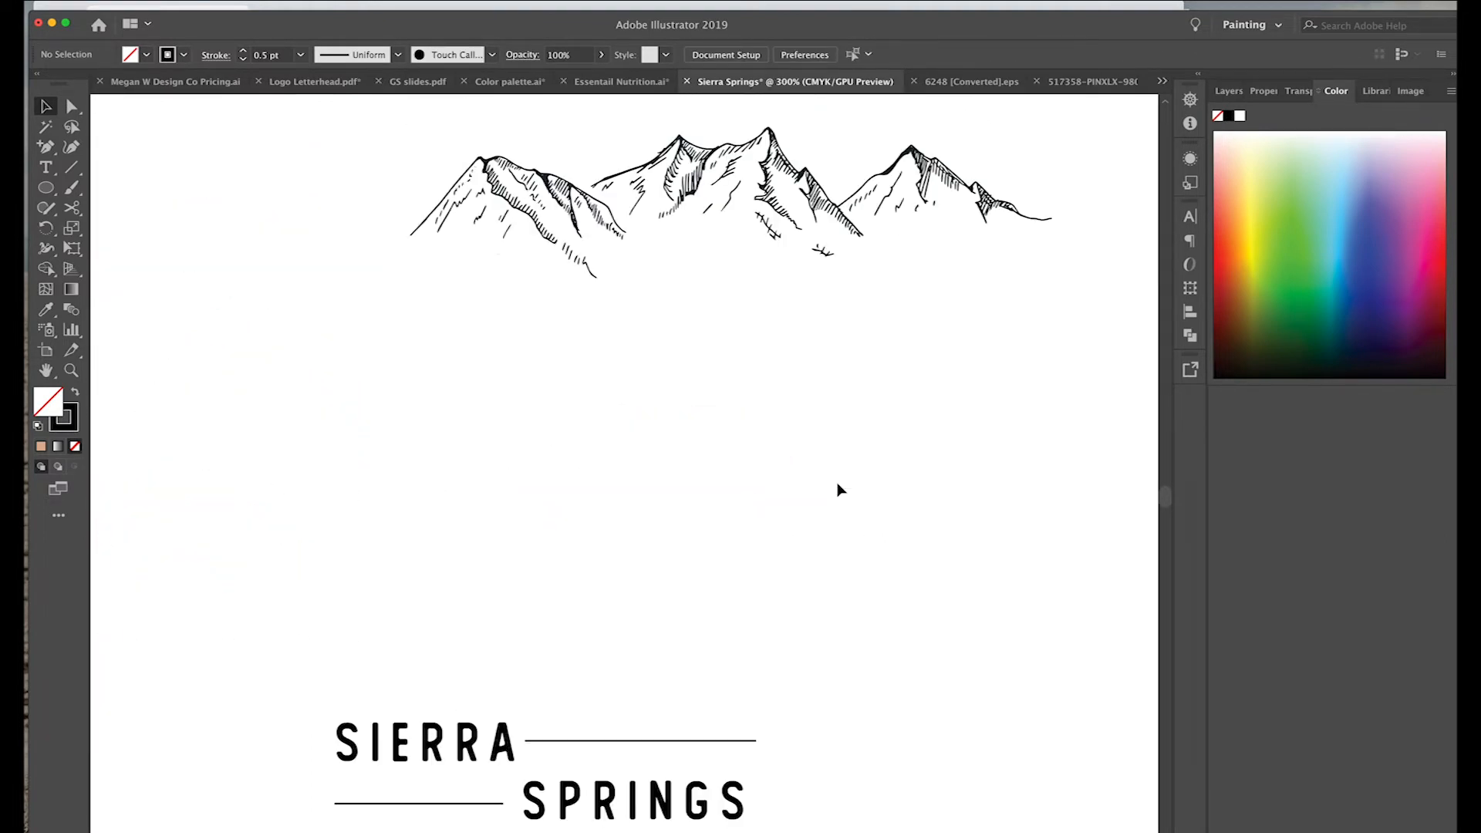
left_click_drag(765, 205, 802, 439)
mouse_move(559, 245)
left_mouse_down()
mouse_move(671, 704)
mouse_move(651, 711)
mouse_move(682, 723)
mouse_move(636, 708)
left_mouse_up()
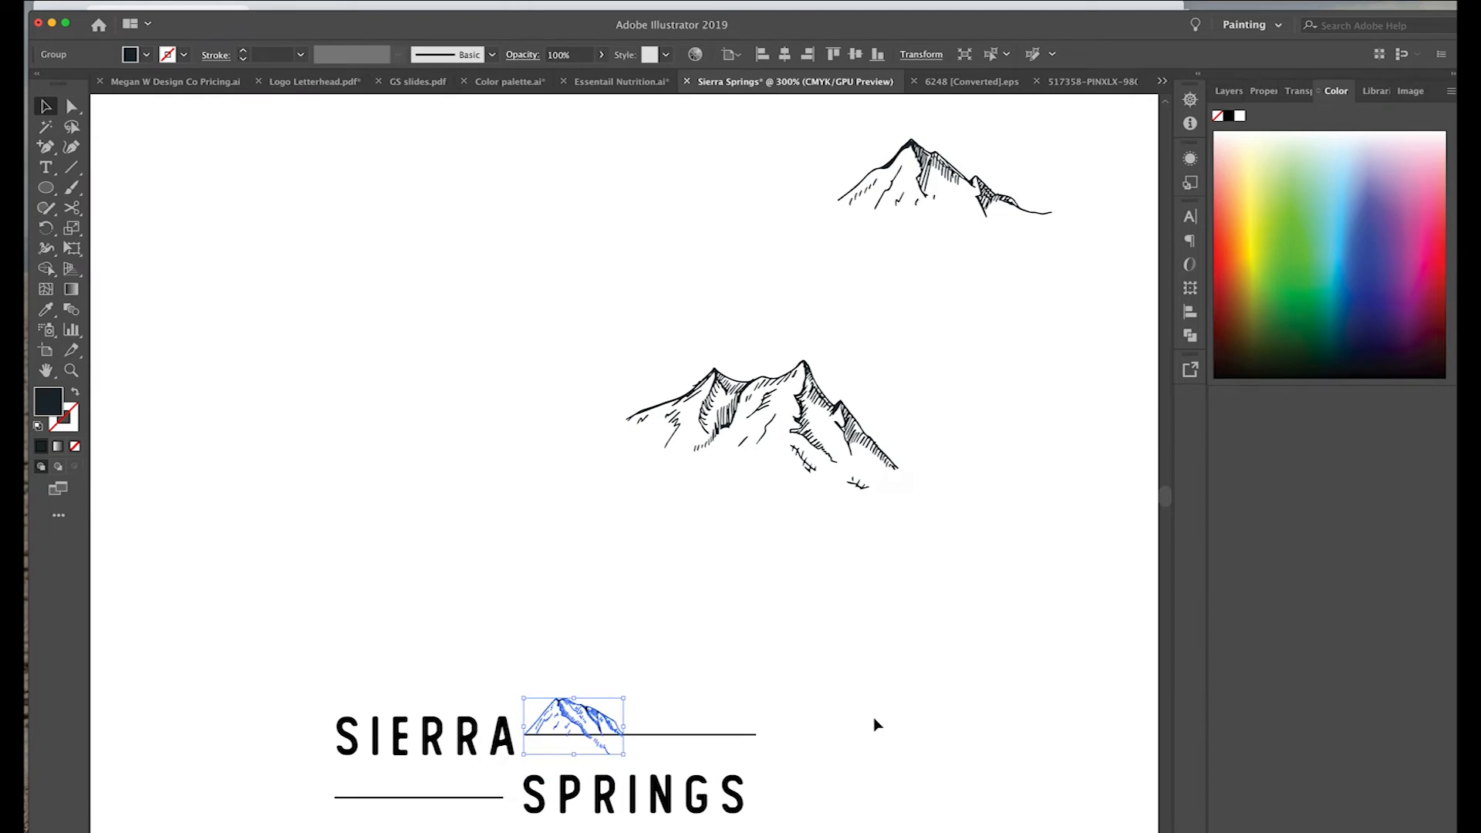
left_click(876, 720)
Step: Scale down the middle peaks and place them on the line next to the small left mountain
scroll(851, 702, "down", 1)
scroll(851, 694, "right", 5)
scroll(852, 694, "down", 2)
left_click(652, 370)
left_click_drag(678, 281, 529, 354)
left_click_drag(483, 409, 444, 659)
left_click(668, 600)
Step: Bring the remaining mountain down from the sketch area and set it, scaled down, at the far end of the line beside SIERRA
scroll(668, 600, "up", 4)
left_click_drag(732, 200, 612, 711)
scroll(613, 711, "down", 7)
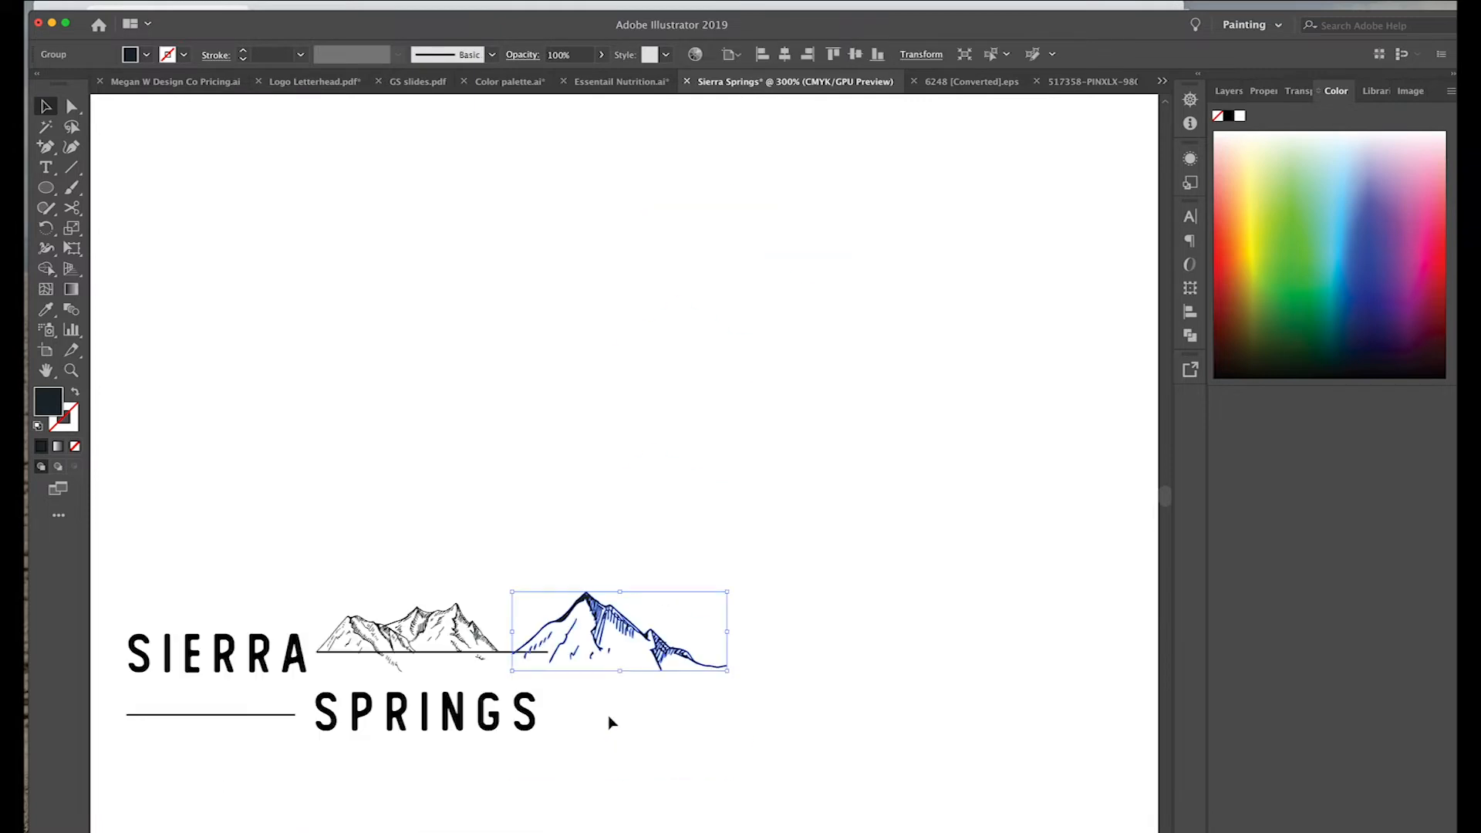
left_click_drag(719, 531, 556, 584)
key("super+shift+a")
Step: Enlarge the middle peaks on the line and move the small end mountain in against them
left_click_drag(462, 567, 493, 525)
key("super+shift+a")
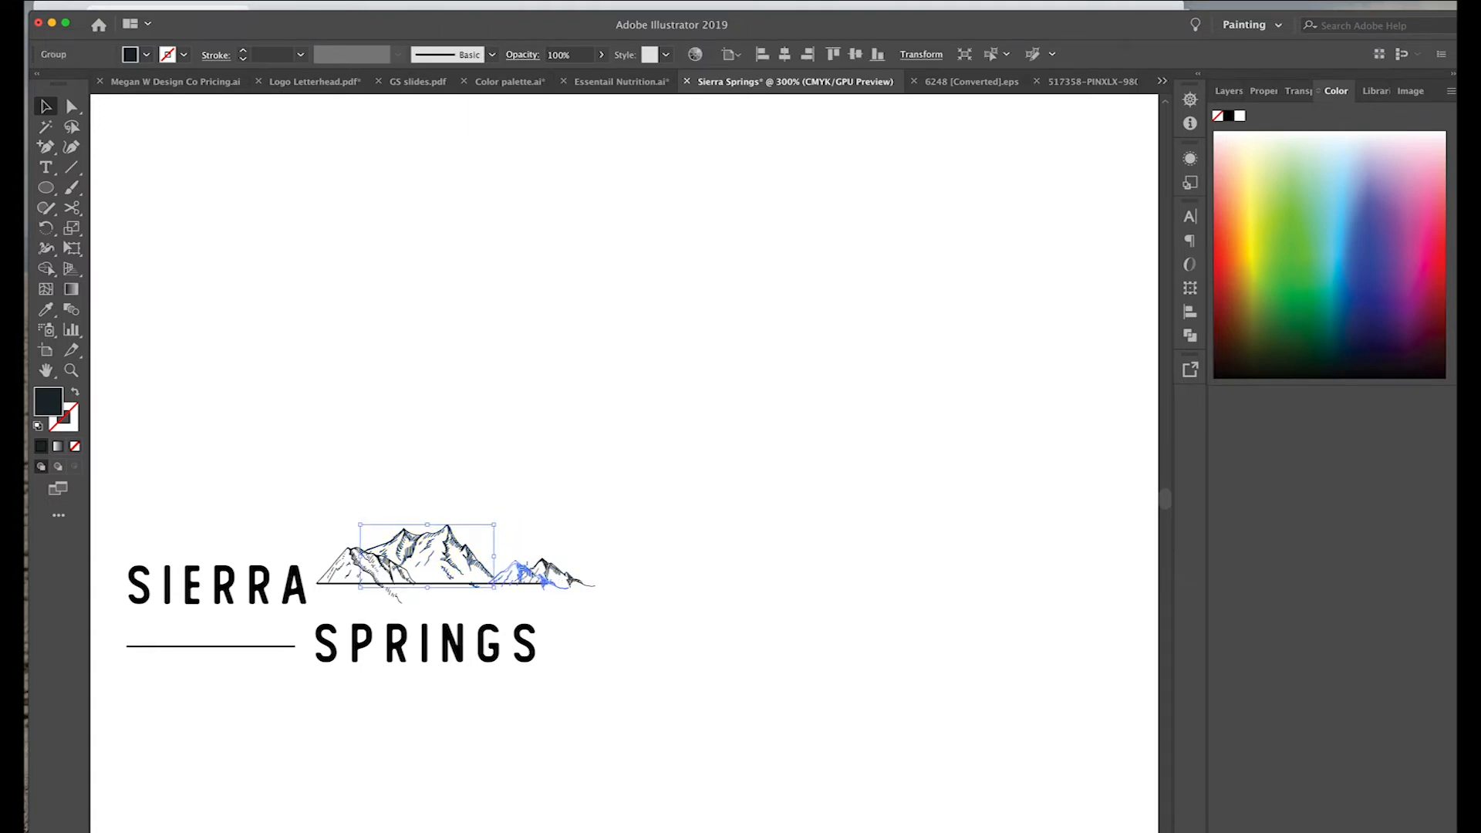
left_click(527, 571)
left_click(599, 559)
scroll(598, 558, "right", 3)
left_click(331, 570)
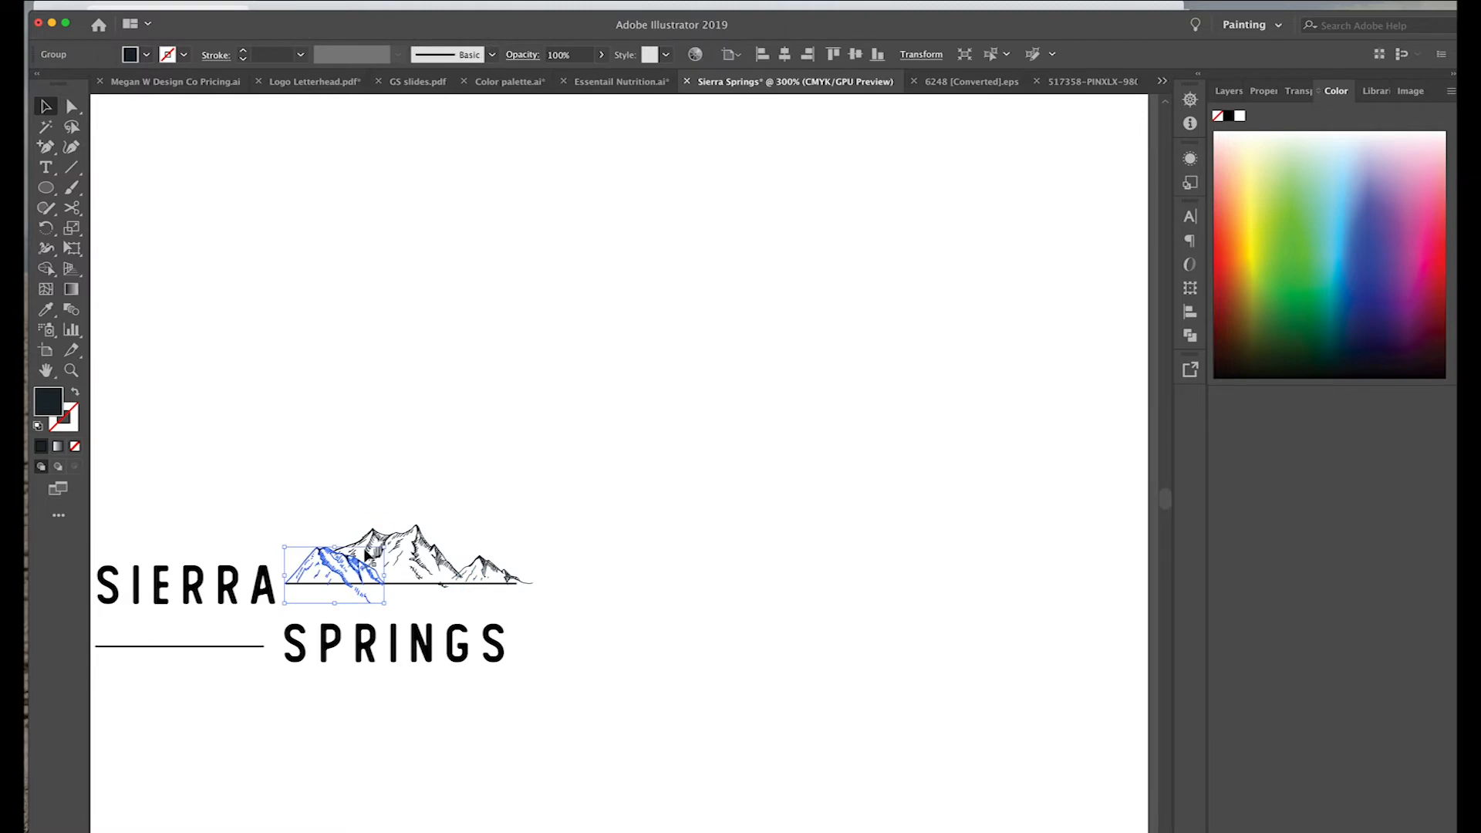
left_click(474, 549)
left_click(472, 556)
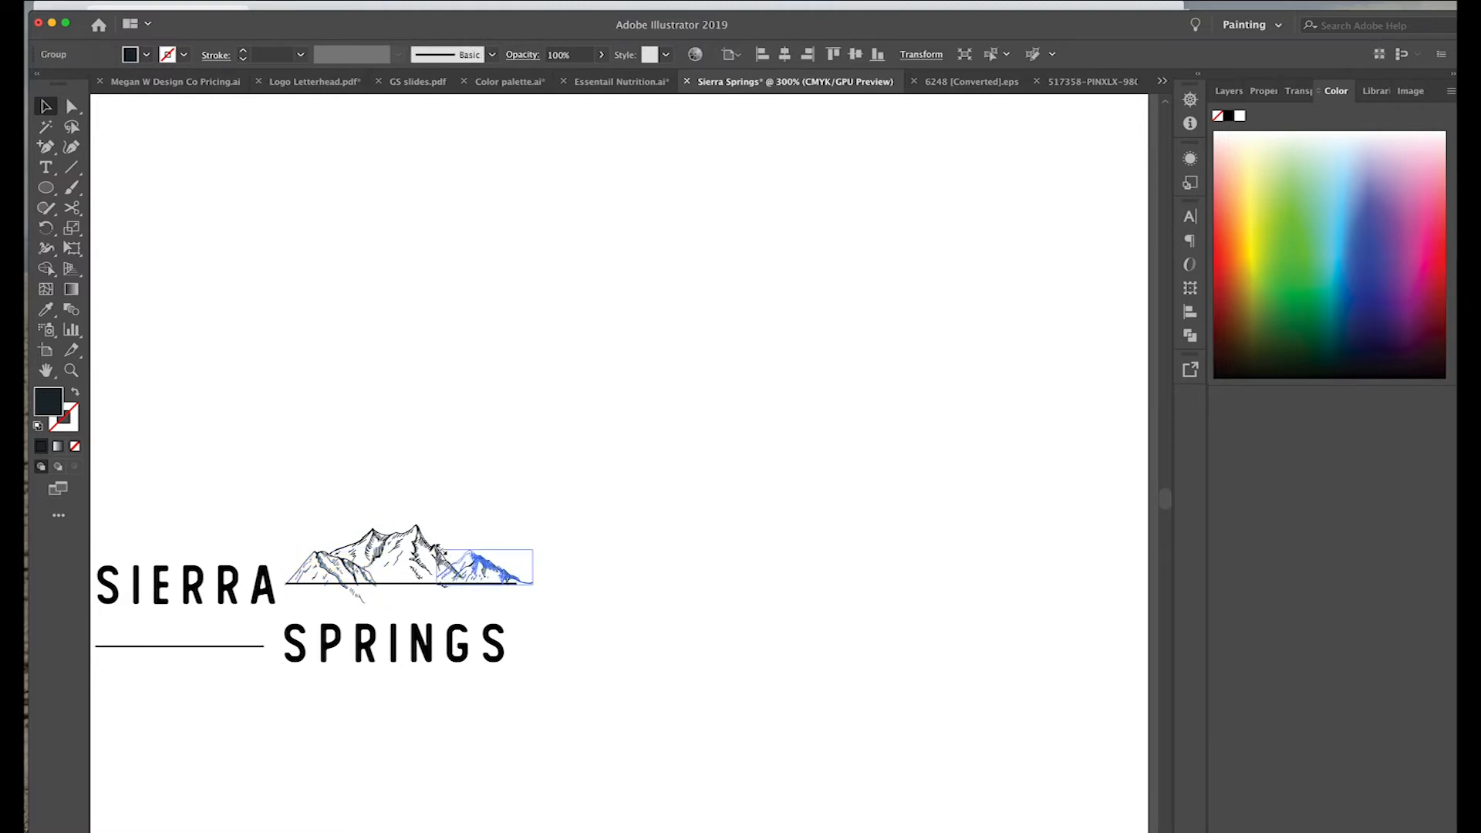
left_click(562, 535)
Step: Nudge the middle peaks slightly toward the end mountain to refine the overlap of the range
scroll(563, 535, "down", 3)
scroll(562, 535, "left", 4)
left_click(493, 446)
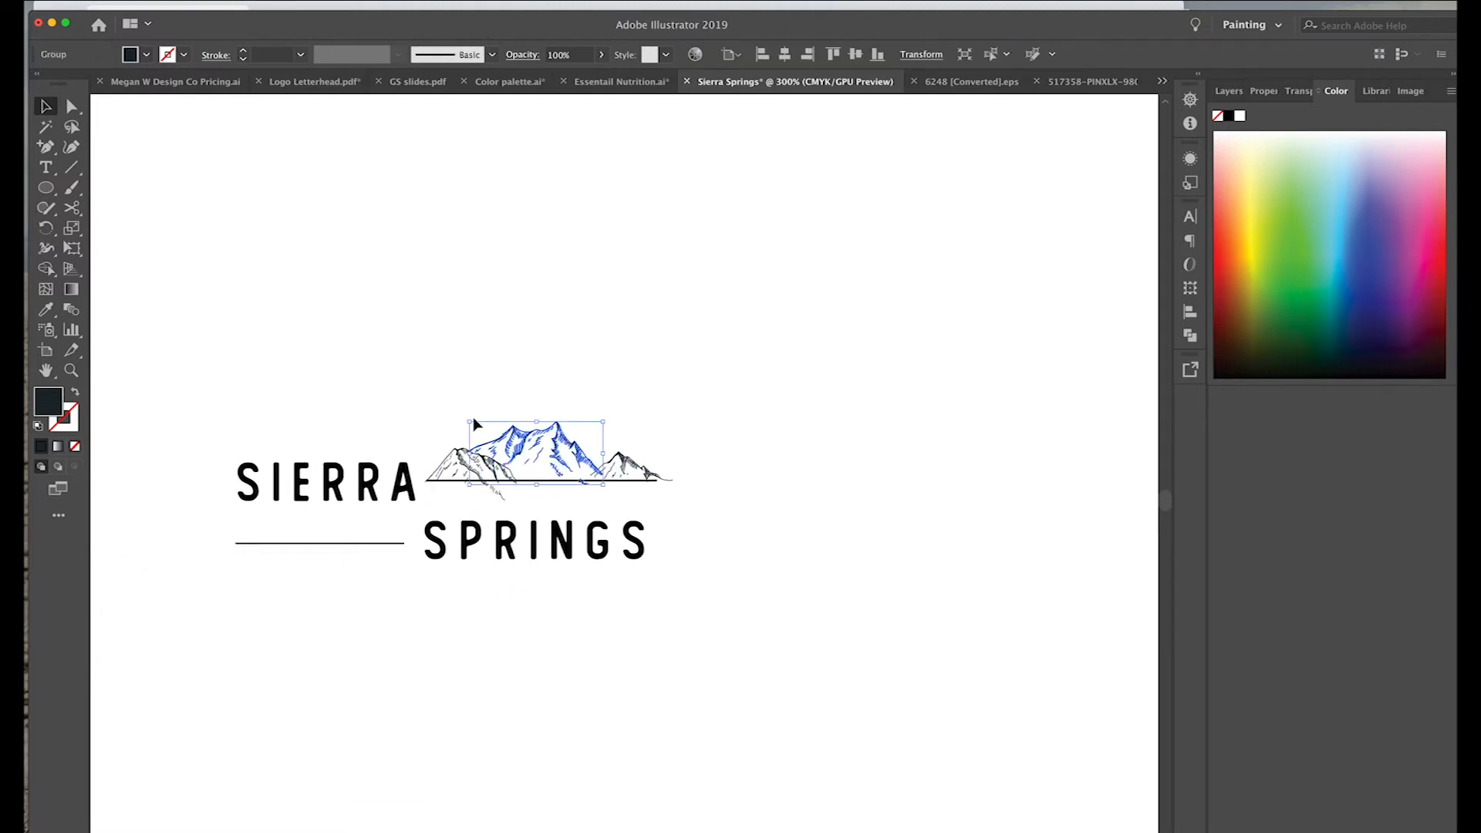
left_click(889, 562)
key("super+equal")
key("super+equal")
left_click(575, 432)
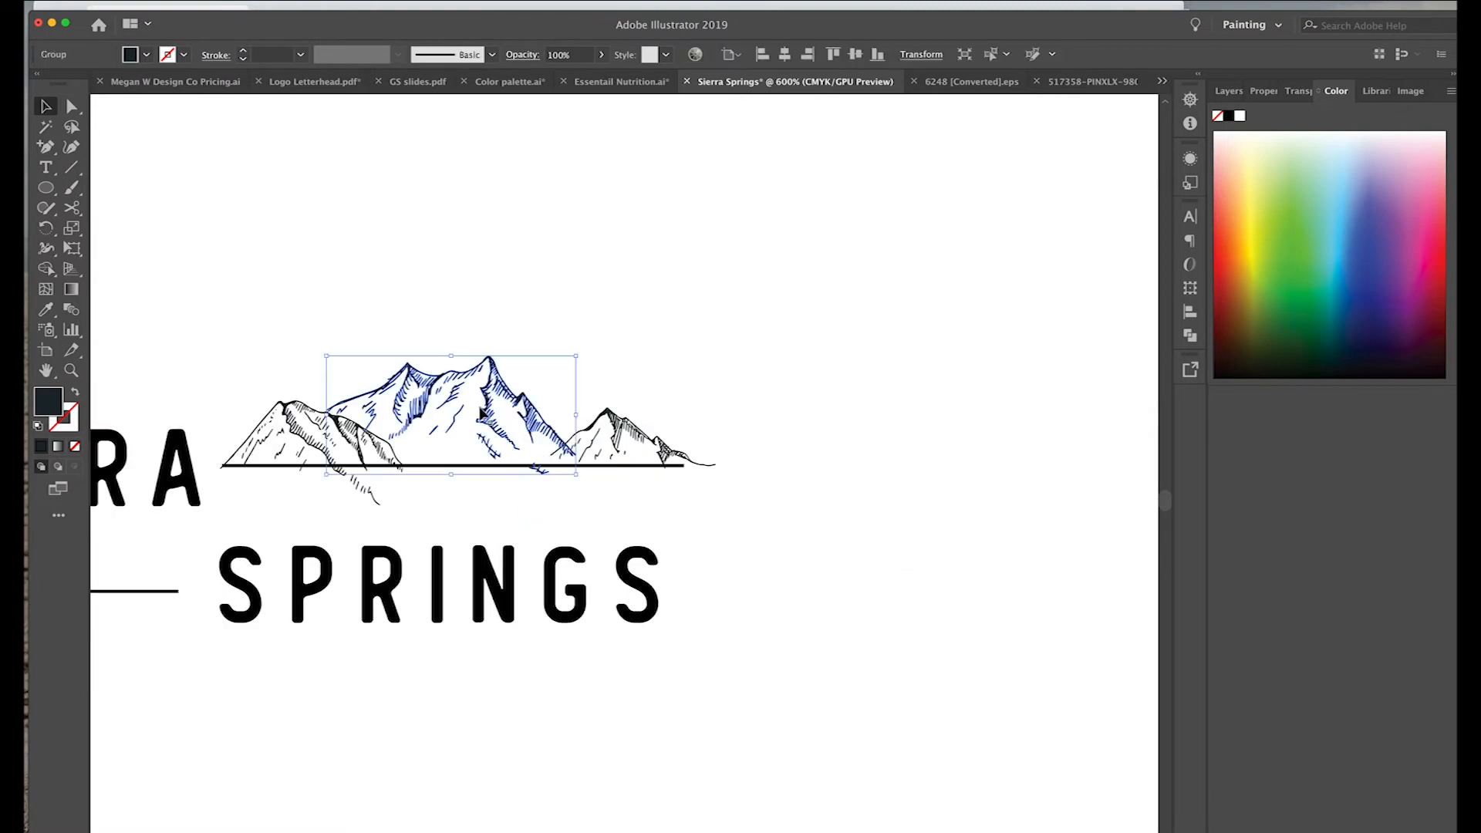
left_click(348, 505)
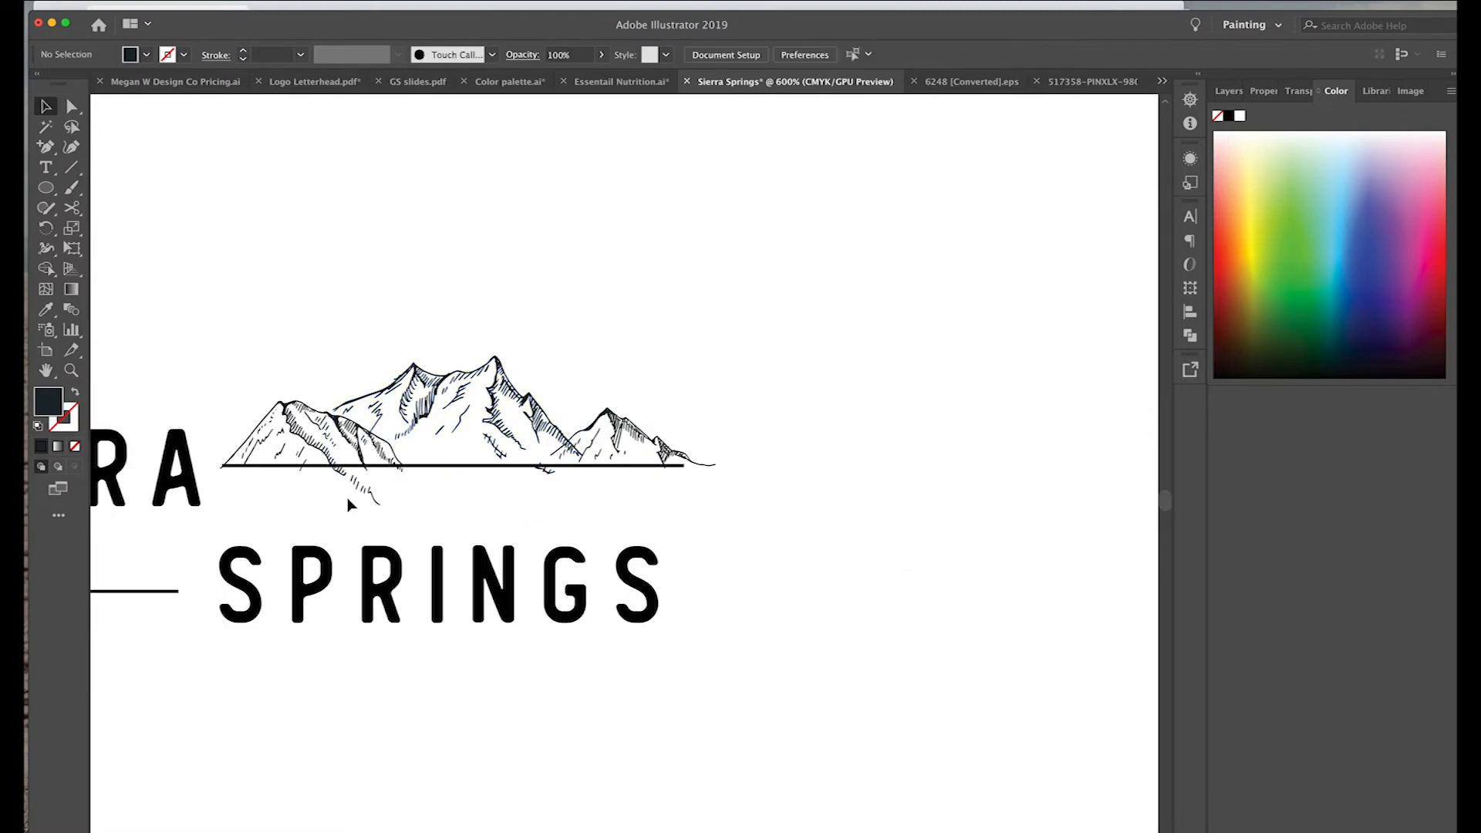
Step: Erase the strokes of the mountain nearest SIERRA that hang below the baseline
key("super+equal")
left_click(314, 458)
left_click_drag(72, 207, 116, 205)
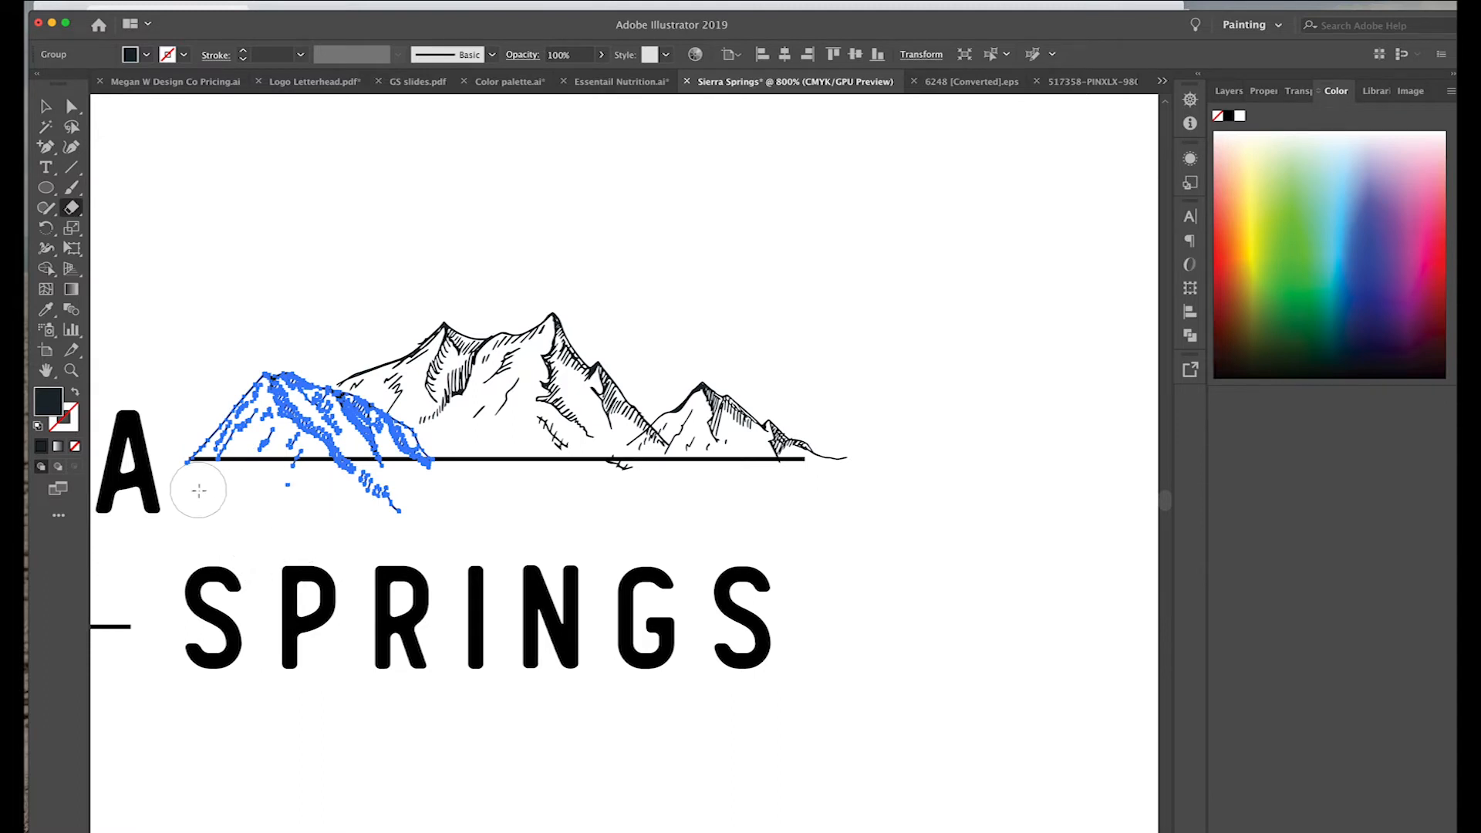
left_click_drag(312, 494, 355, 491)
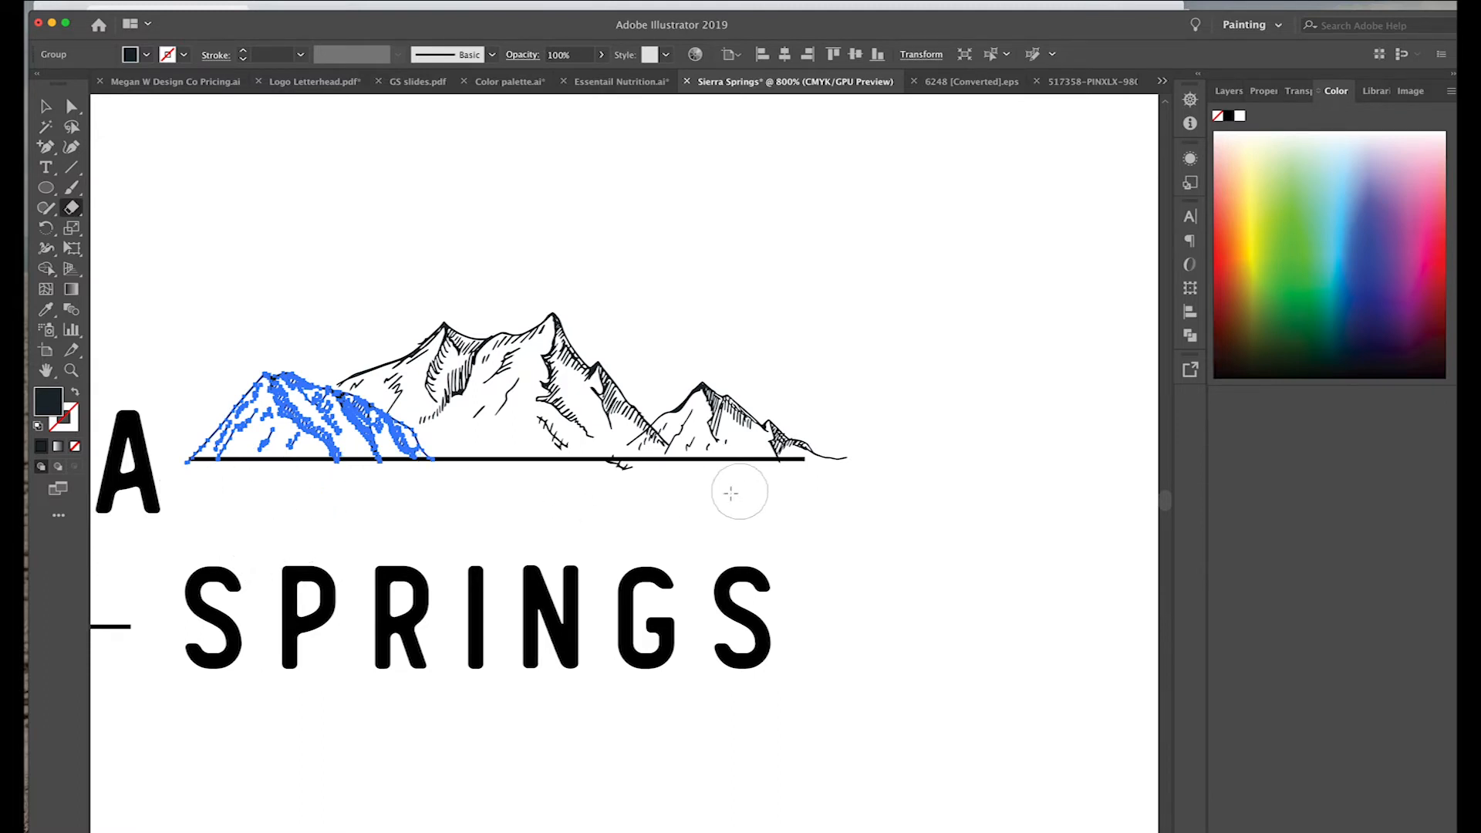
left_click(46, 108)
left_click(571, 312)
left_click(363, 417)
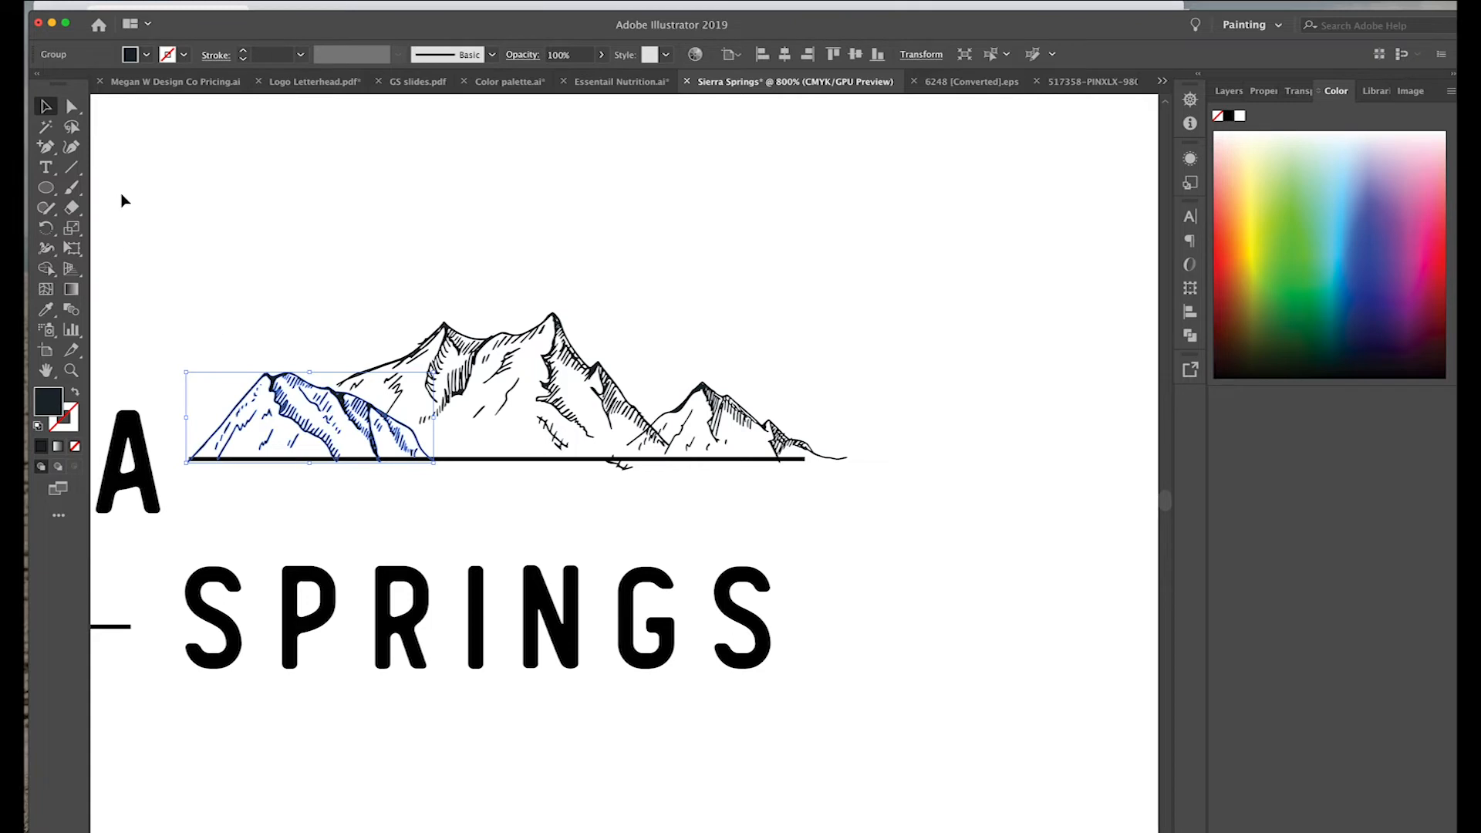
left_click(72, 208)
left_click_drag(191, 489, 484, 486)
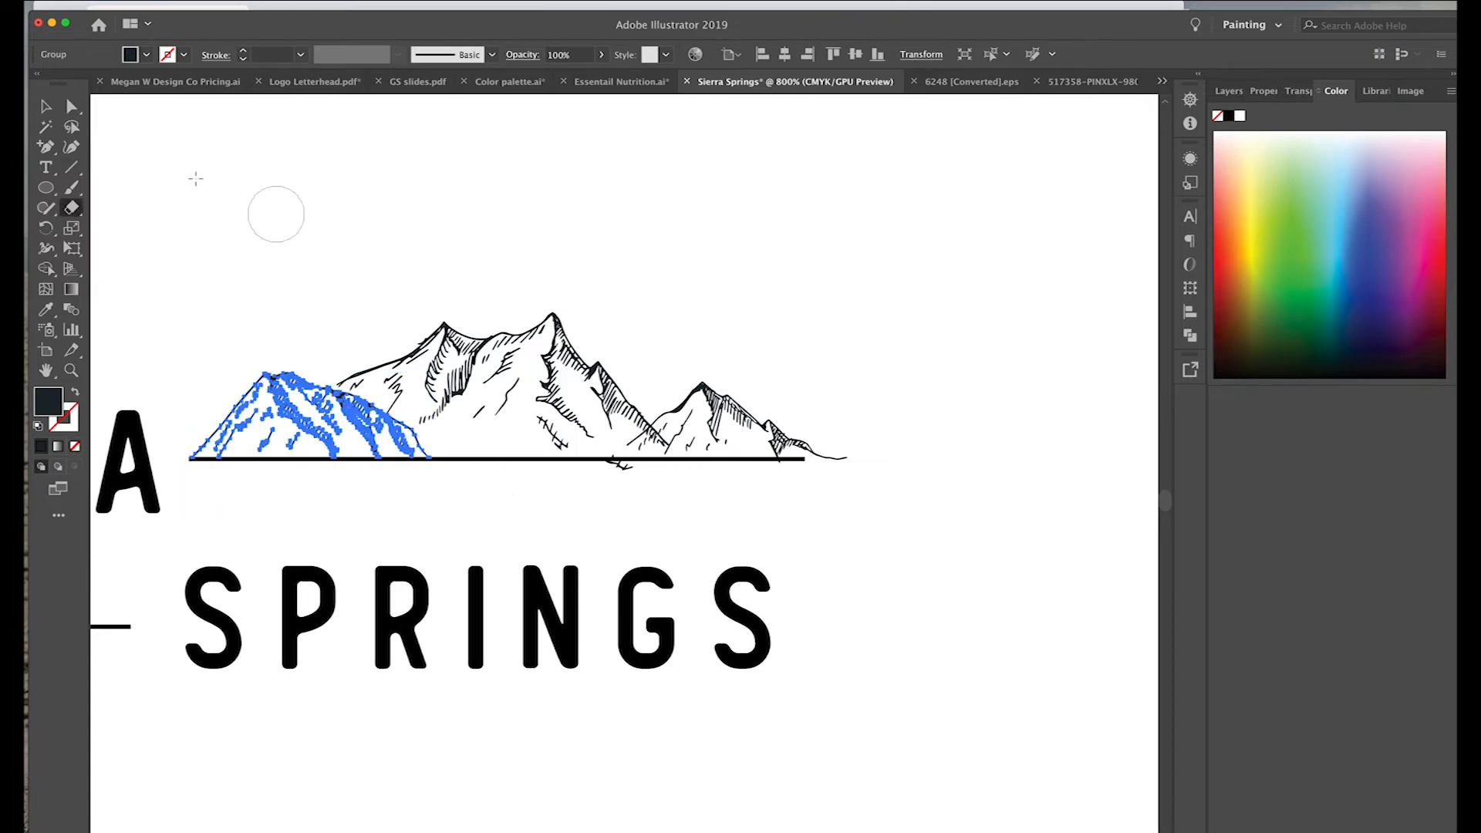
Step: Erase the strokes of the middle peaks that extend below the baseline
left_click(46, 107)
left_click(447, 336)
left_click(72, 208)
left_click_drag(543, 487, 740, 465)
Step: Erase the end mountain's strokes overlapping the middle peaks and its outline tail running past the line
left_click(36, 108)
left_click(799, 419)
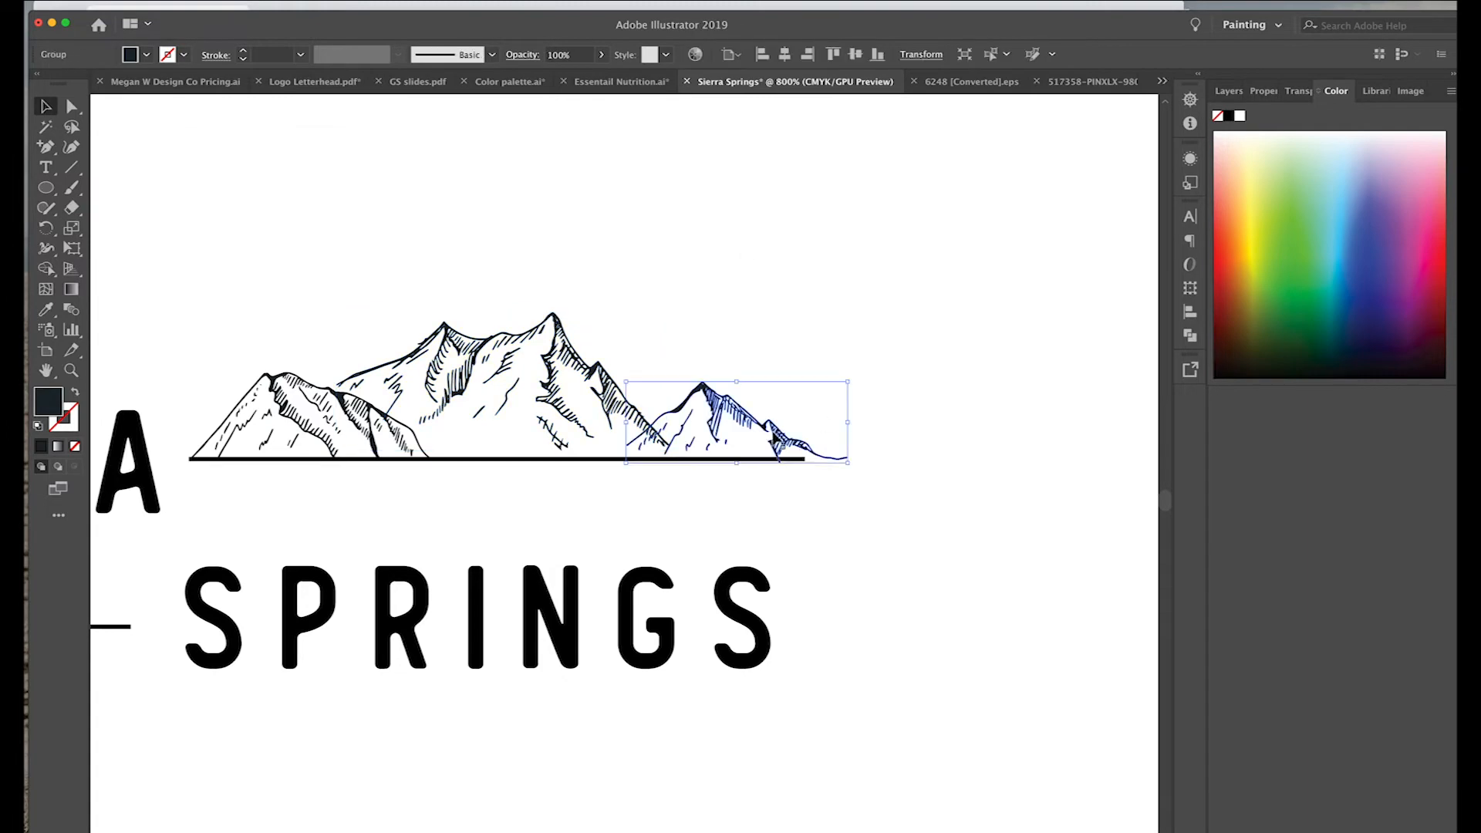
key("super+equal")
key("super+equal")
key("super+equal")
key("shift+e")
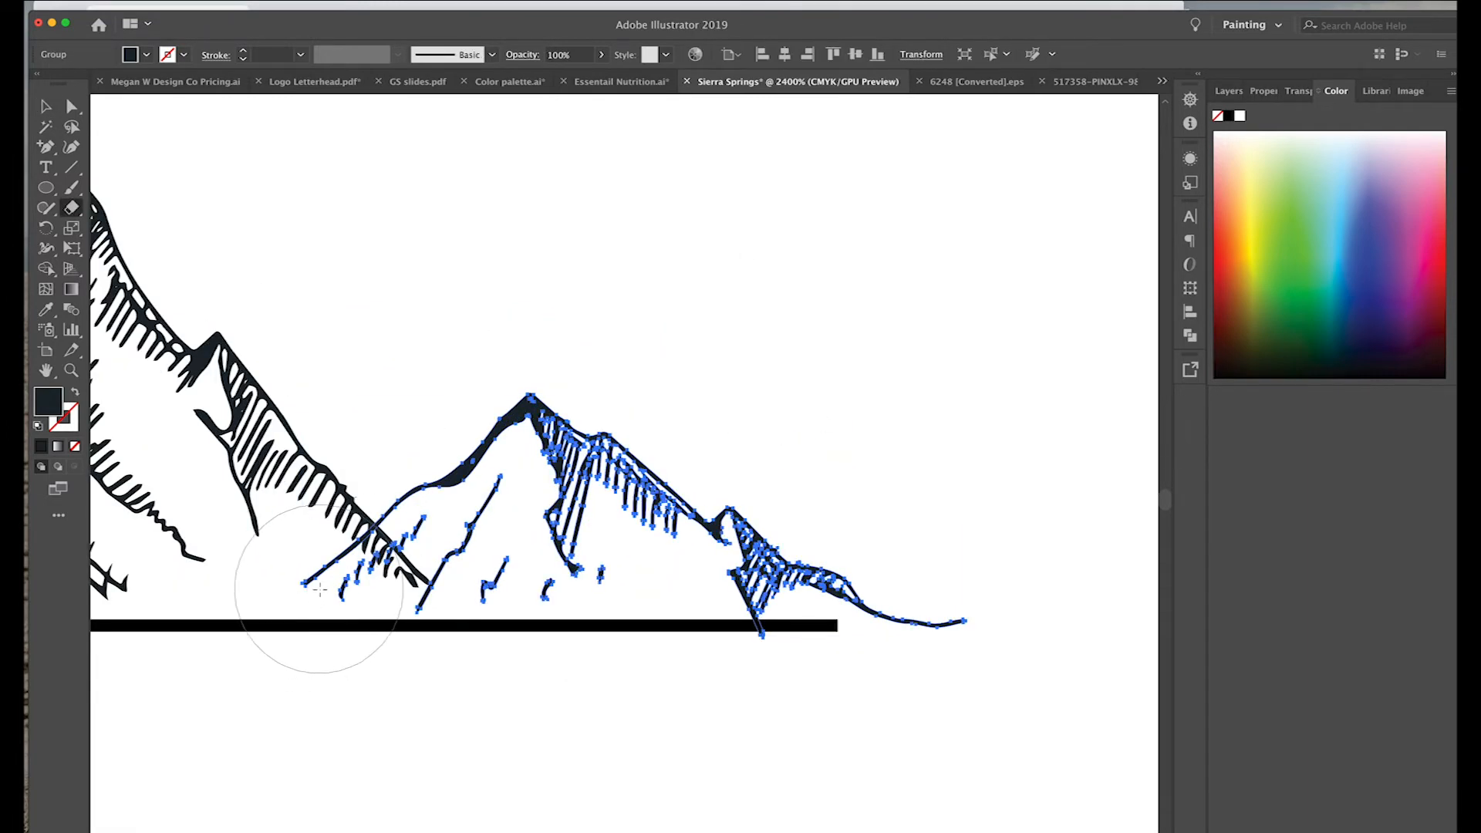
left_click_drag(912, 615, 1057, 605)
key("super+z")
left_click_drag(951, 647, 947, 664)
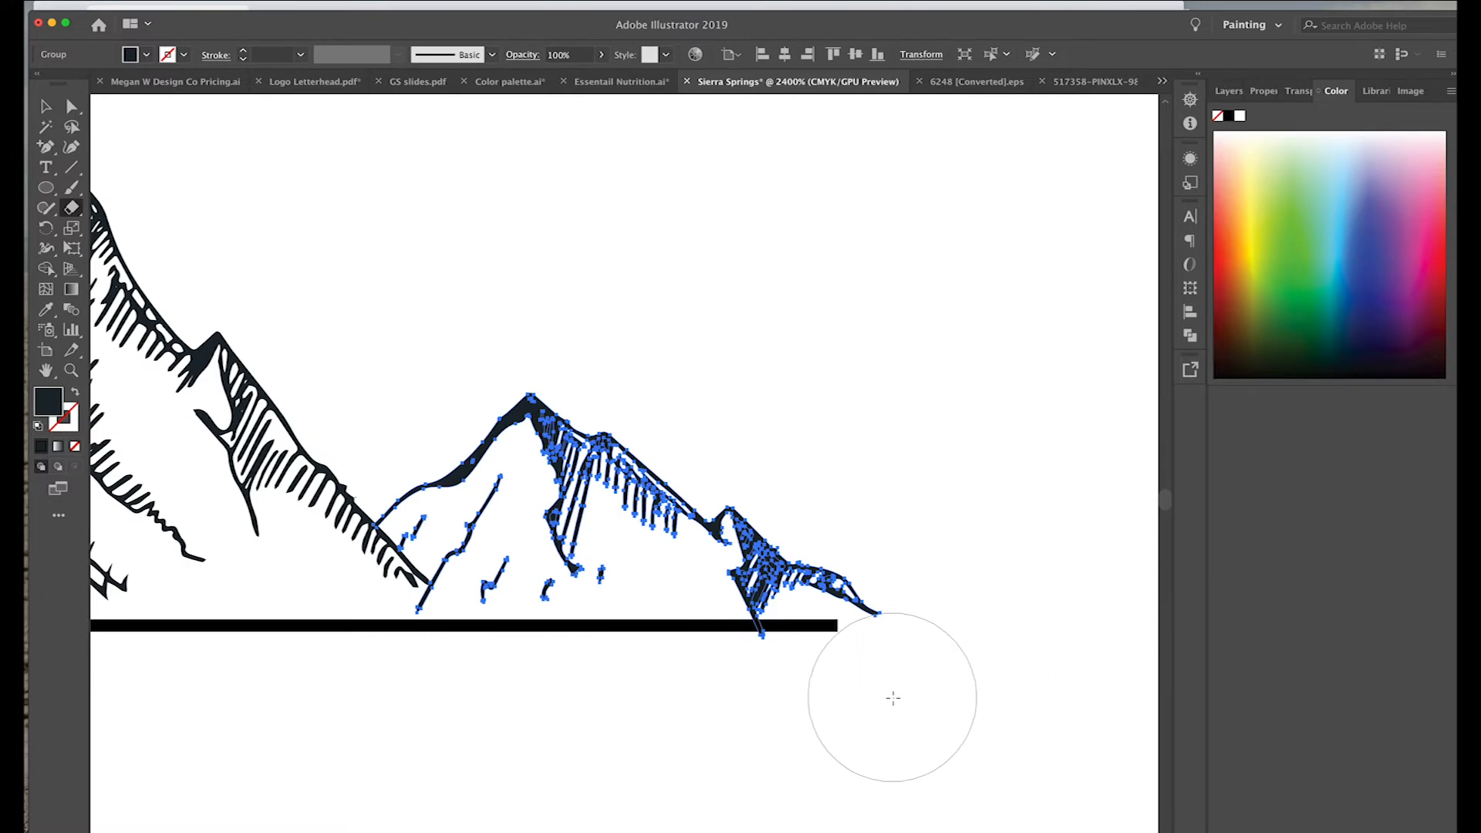
left_click(46, 106)
left_click(527, 254)
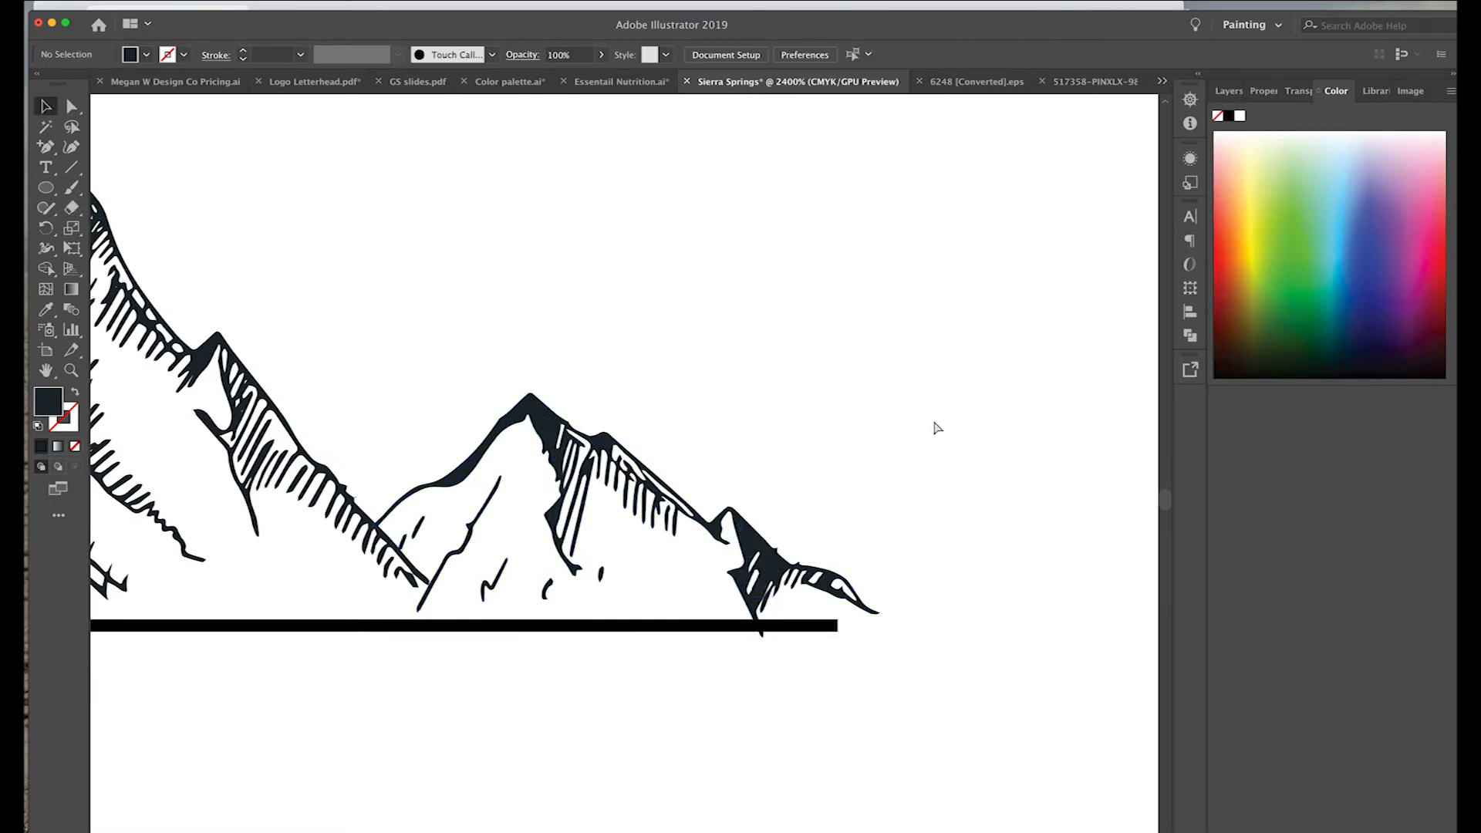
Step: Erase the end mountain's stroke that pokes below the baseline
left_click(829, 617)
key("shift+e")
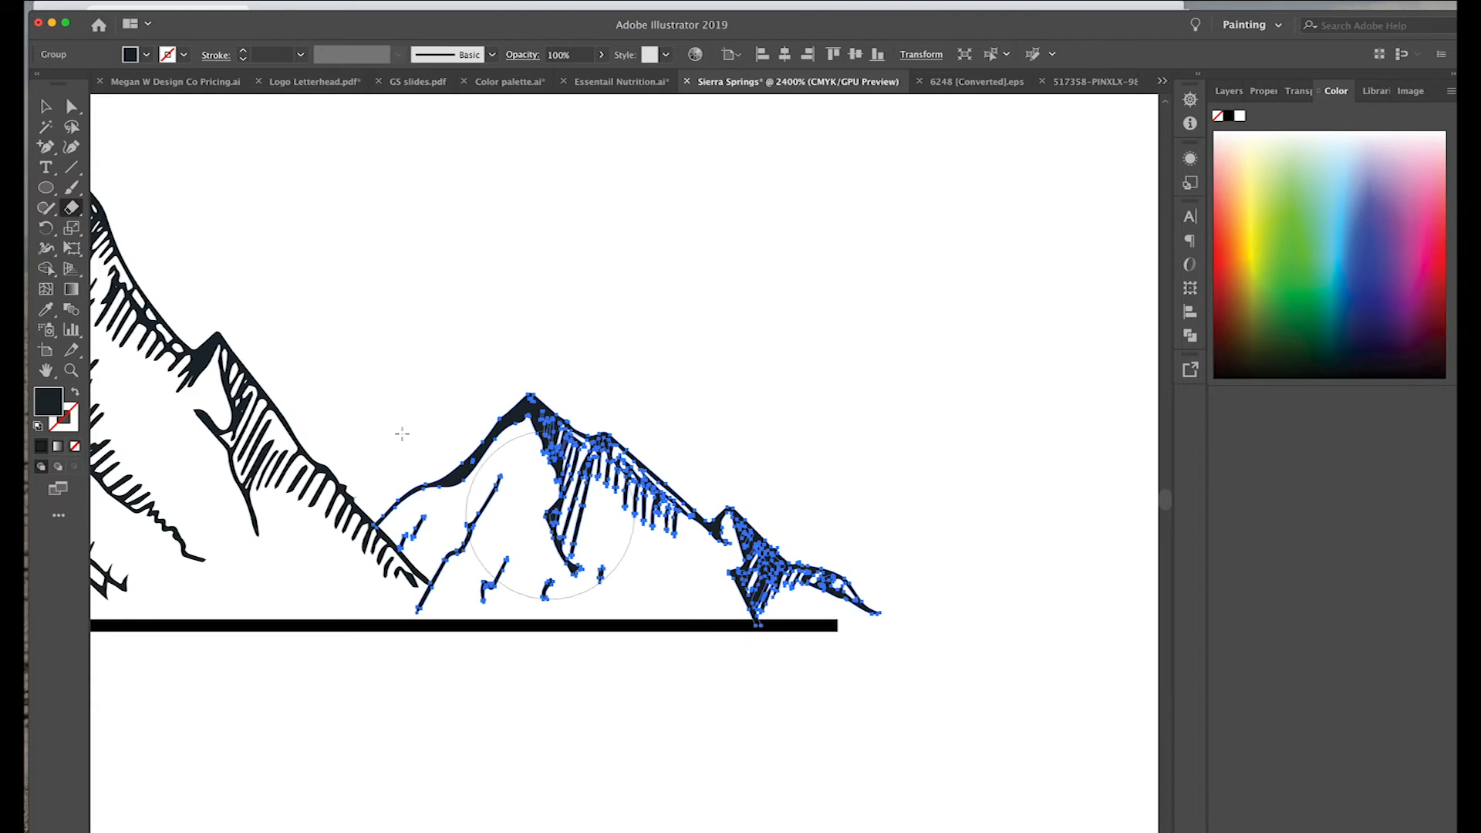
left_click(46, 107)
left_click(591, 238)
key("super+minus")
key("super+minus")
key("super+minus")
key("super+minus")
key("super+minus")
key("super+minus")
key("super+minus")
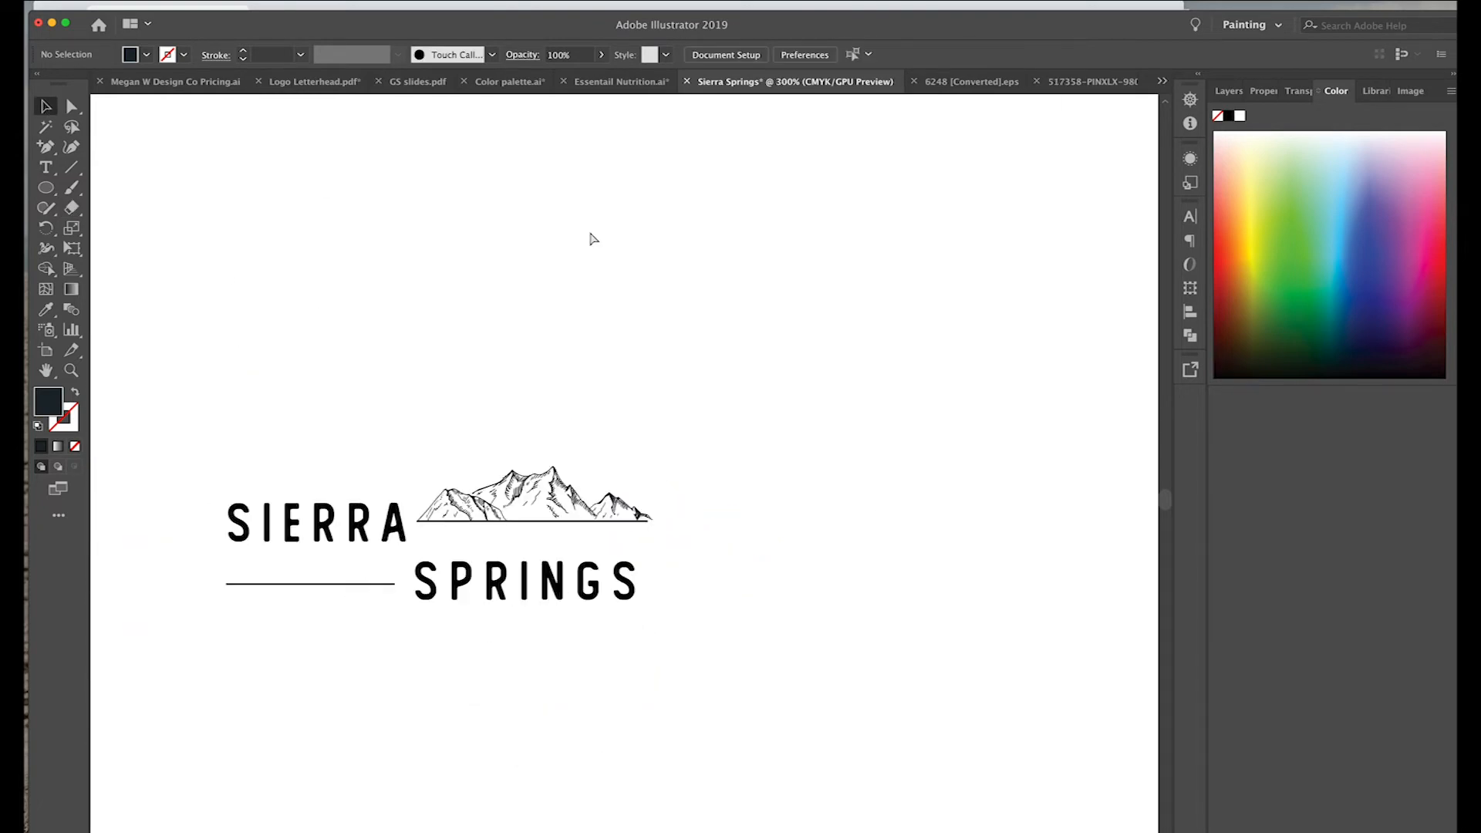
Step: Nudge the mountain range and the line beneath it slightly down beside SIERRA
key("super+plus")
scroll(591, 237, "down", 3)
scroll(591, 238, "left", 3)
left_click_drag(854, 532, 293, 310)
left_click(583, 322)
left_click(408, 480)
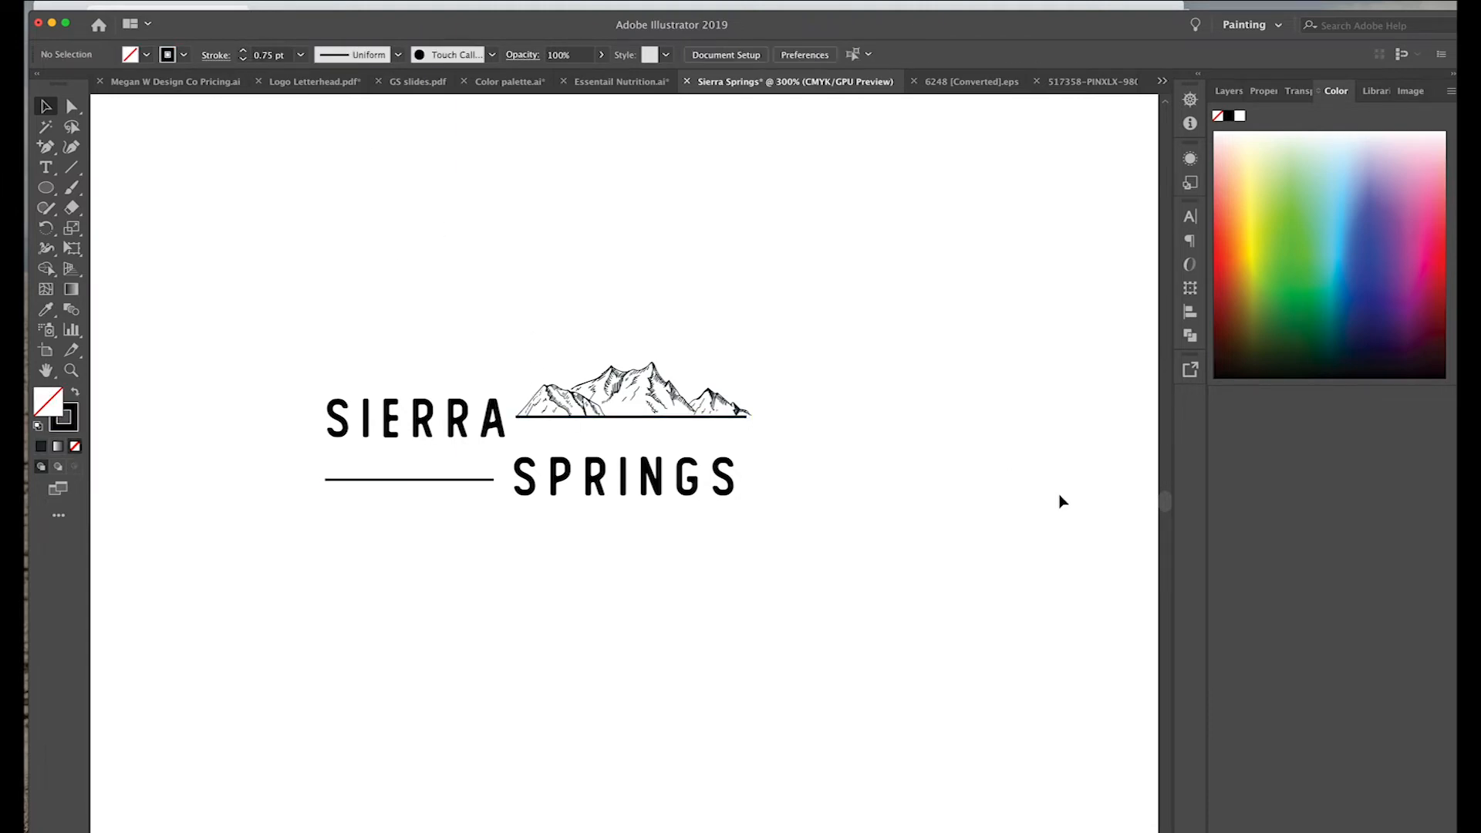
scroll(1061, 502, "right", 2)
left_click(537, 414)
left_click(447, 421)
left_click(533, 418)
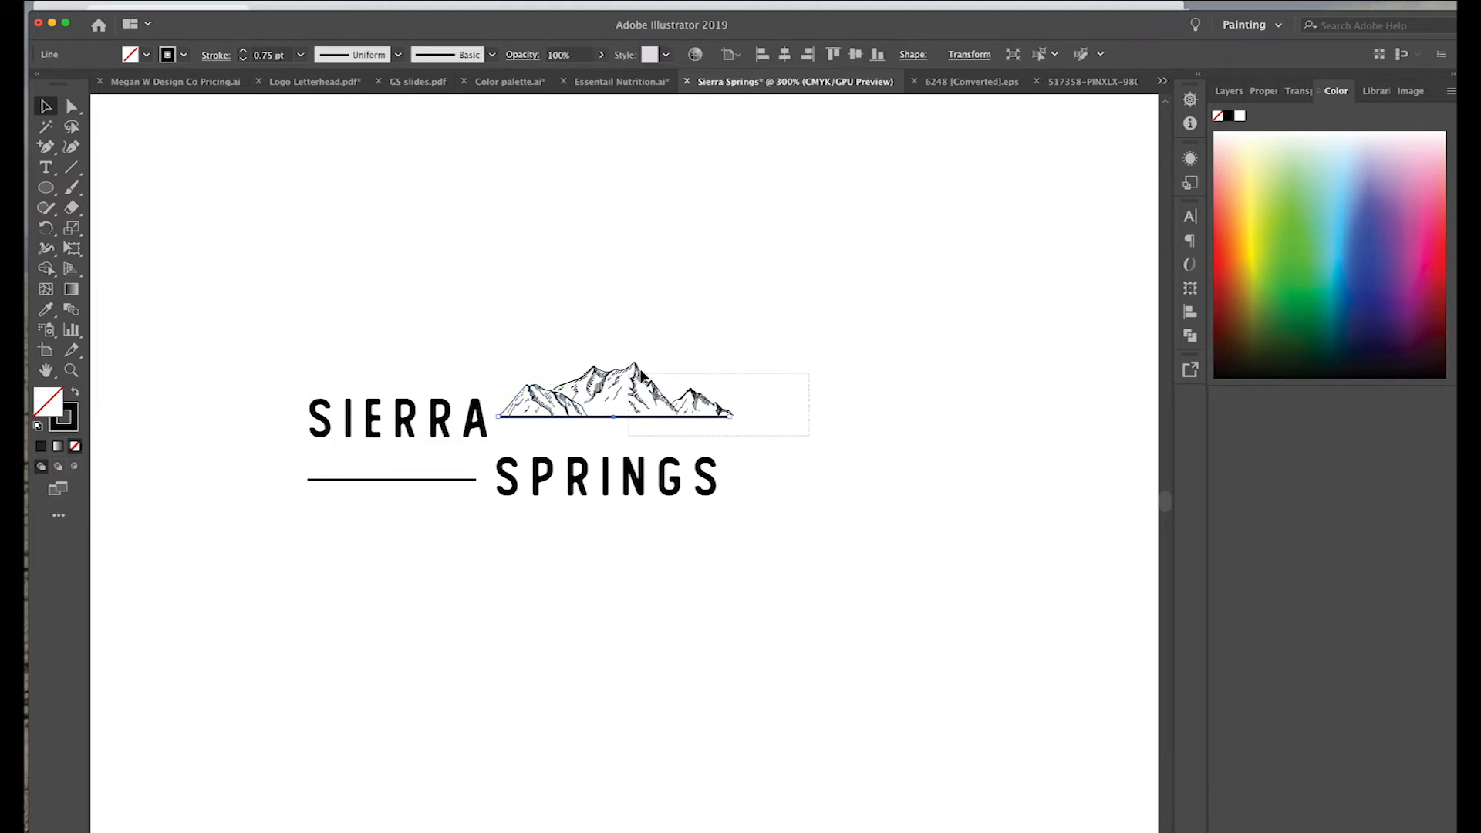
left_click(615, 380, "shift")
key("Down")
key("Down")
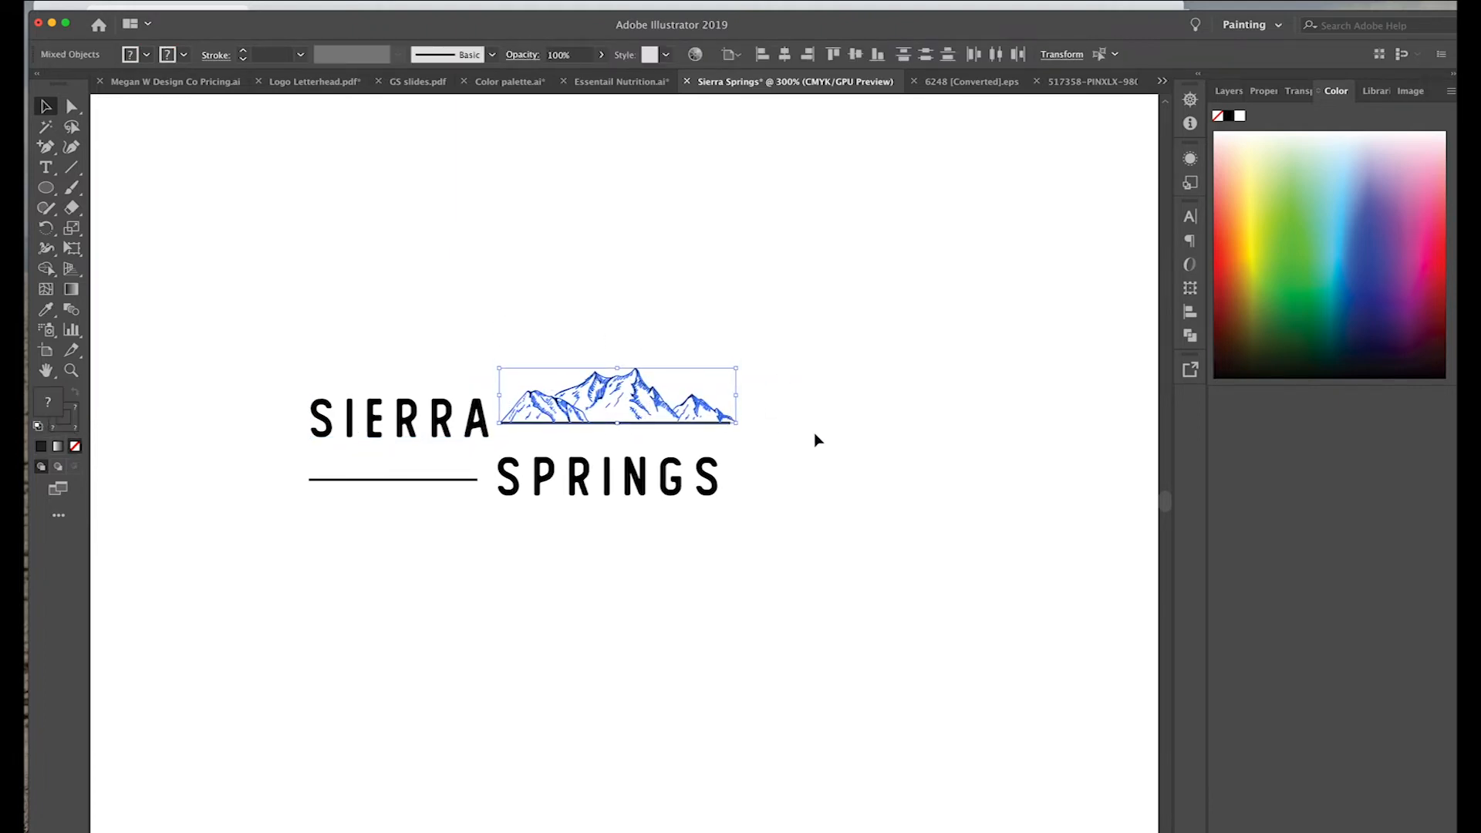
Step: Nudge the line beside SPRINGS slightly up
left_click(509, 540)
left_click(448, 515)
scroll(448, 515, "right", 3)
scroll(449, 515, "left", 2)
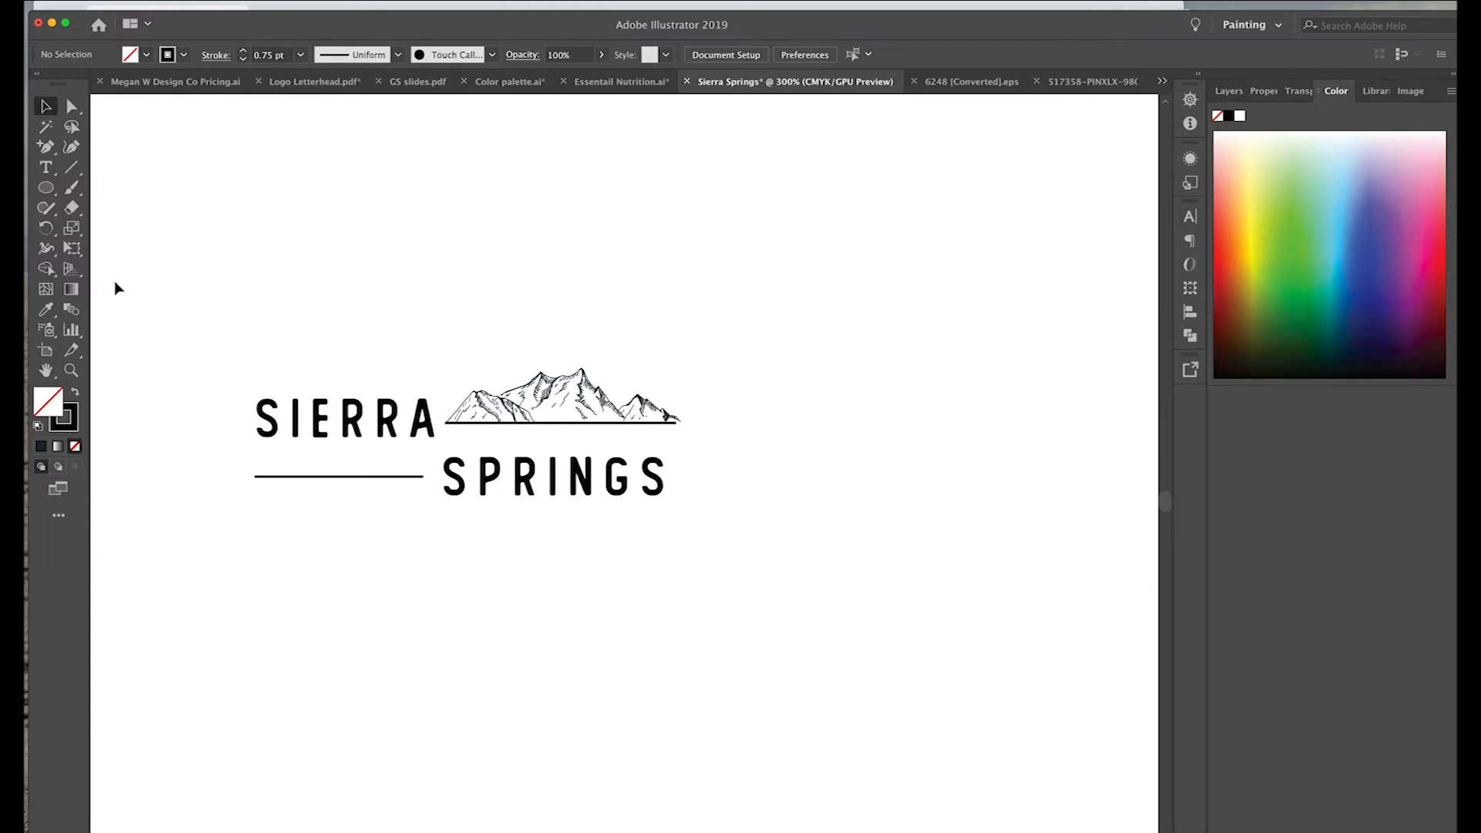
Step: Add the text OPPORTUNITY FUND beneath SPRINGS and set its font to White Angelica
left_click(365, 532)
type("OPPORTUNITY FUND")
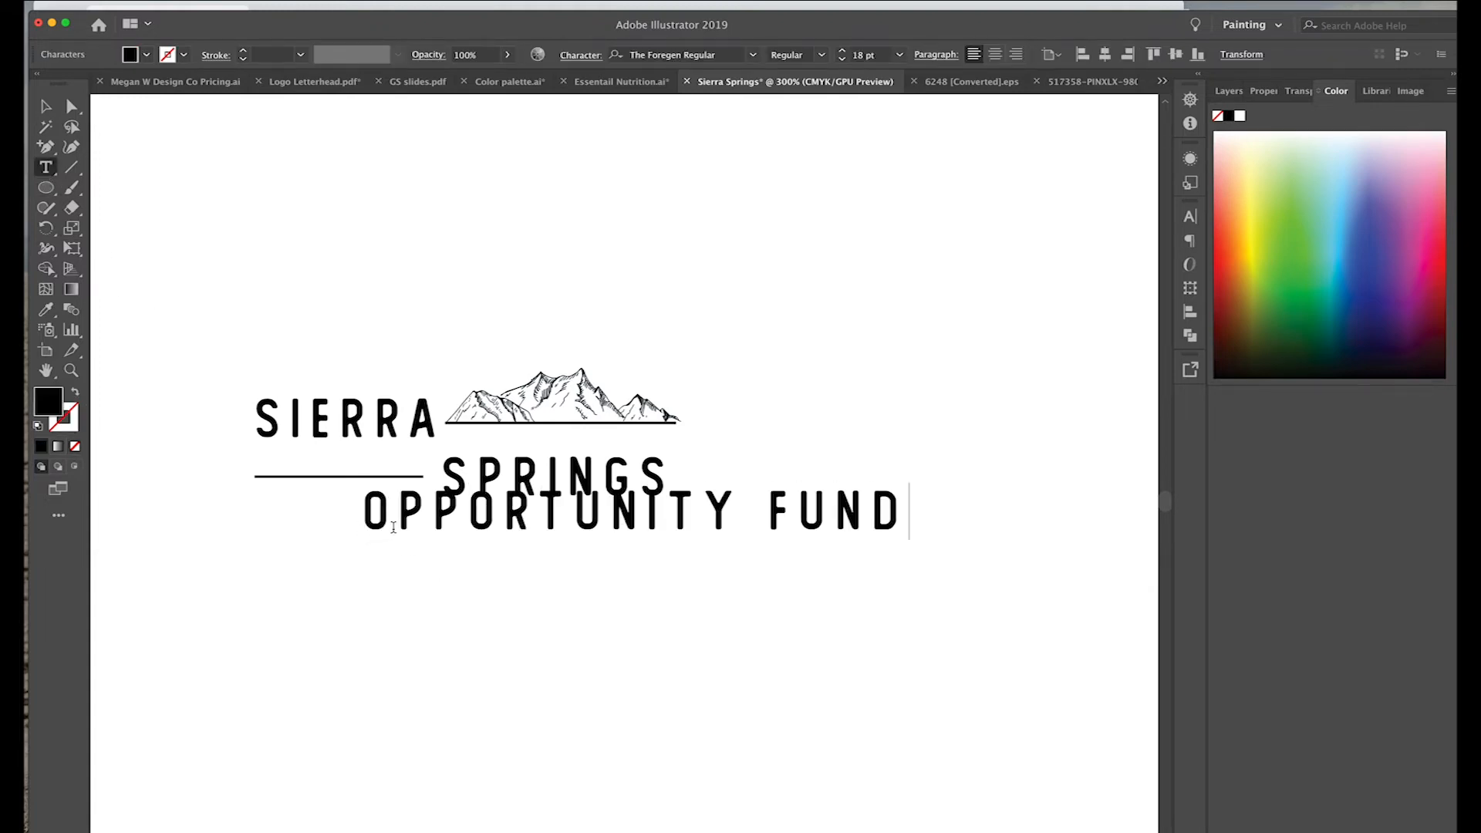
triple_click(512, 526)
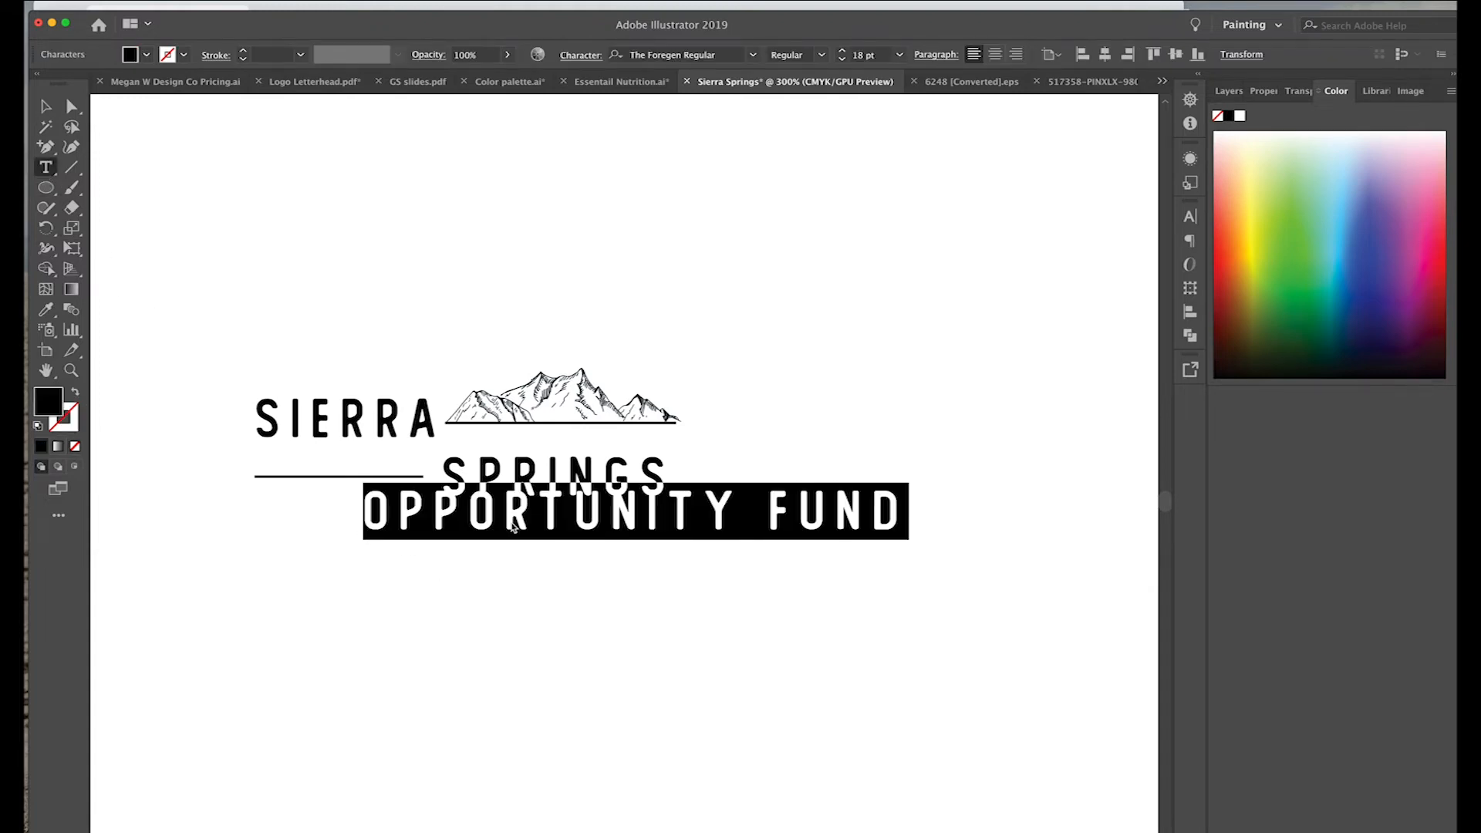
left_click(694, 56)
key("Down")
key("Down")
key("Down")
key("Down")
key("Return")
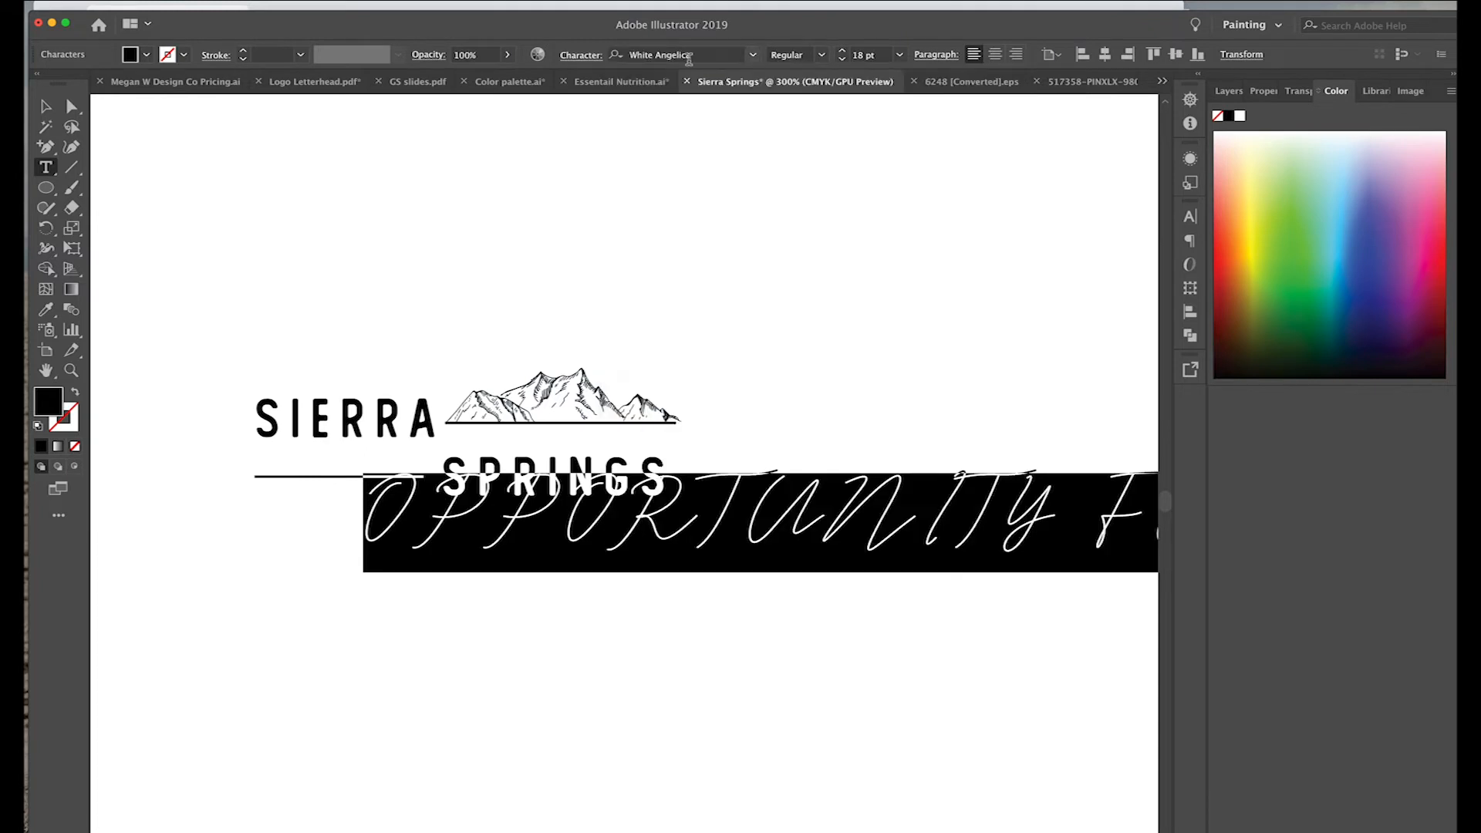
Step: Retype the script text in lowercase as "opportunity fund"
left_click(589, 156)
left_click(611, 318)
triple_click(678, 516)
type("oppo")
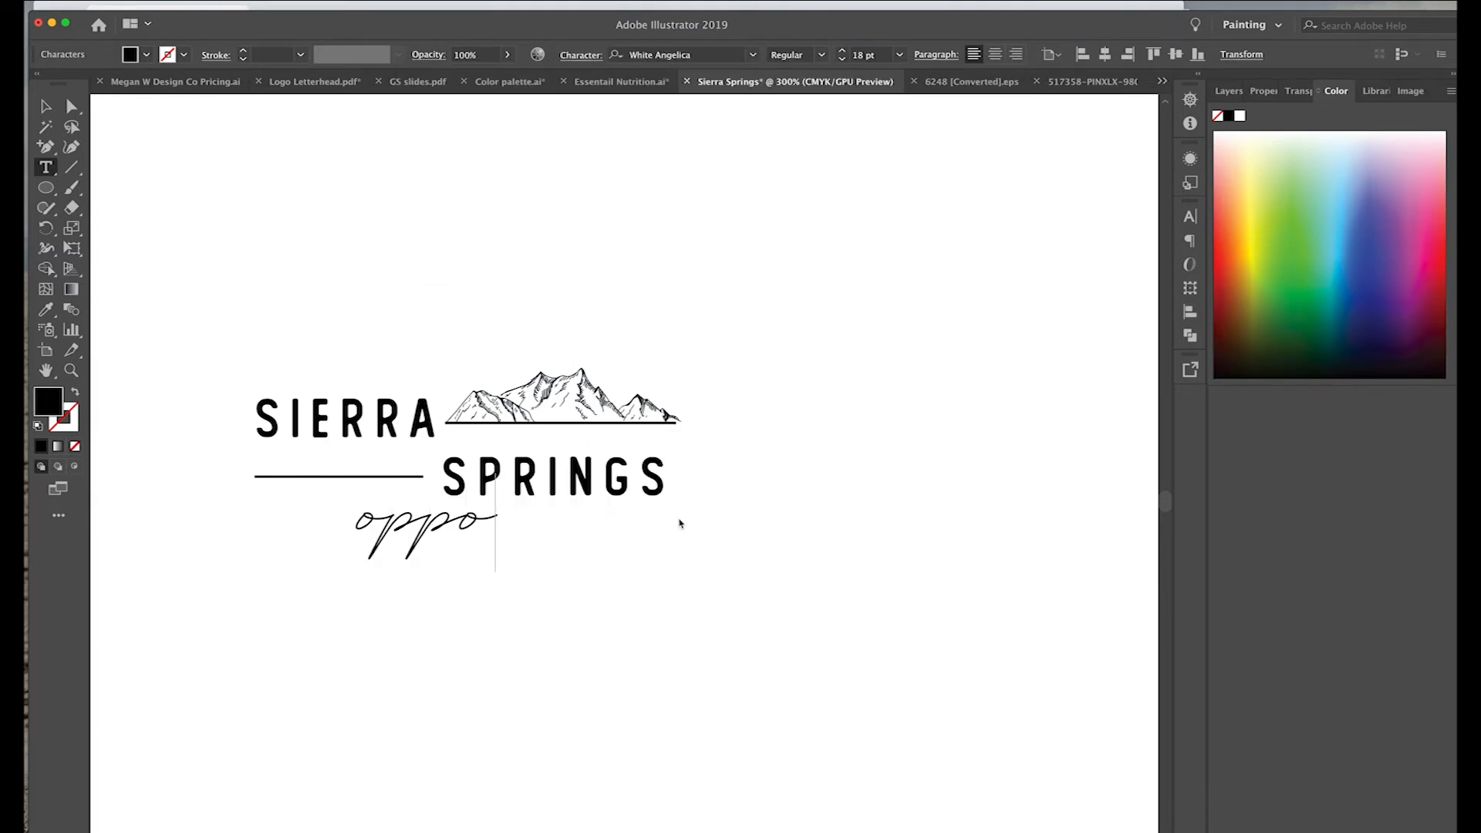
triple_click(677, 516)
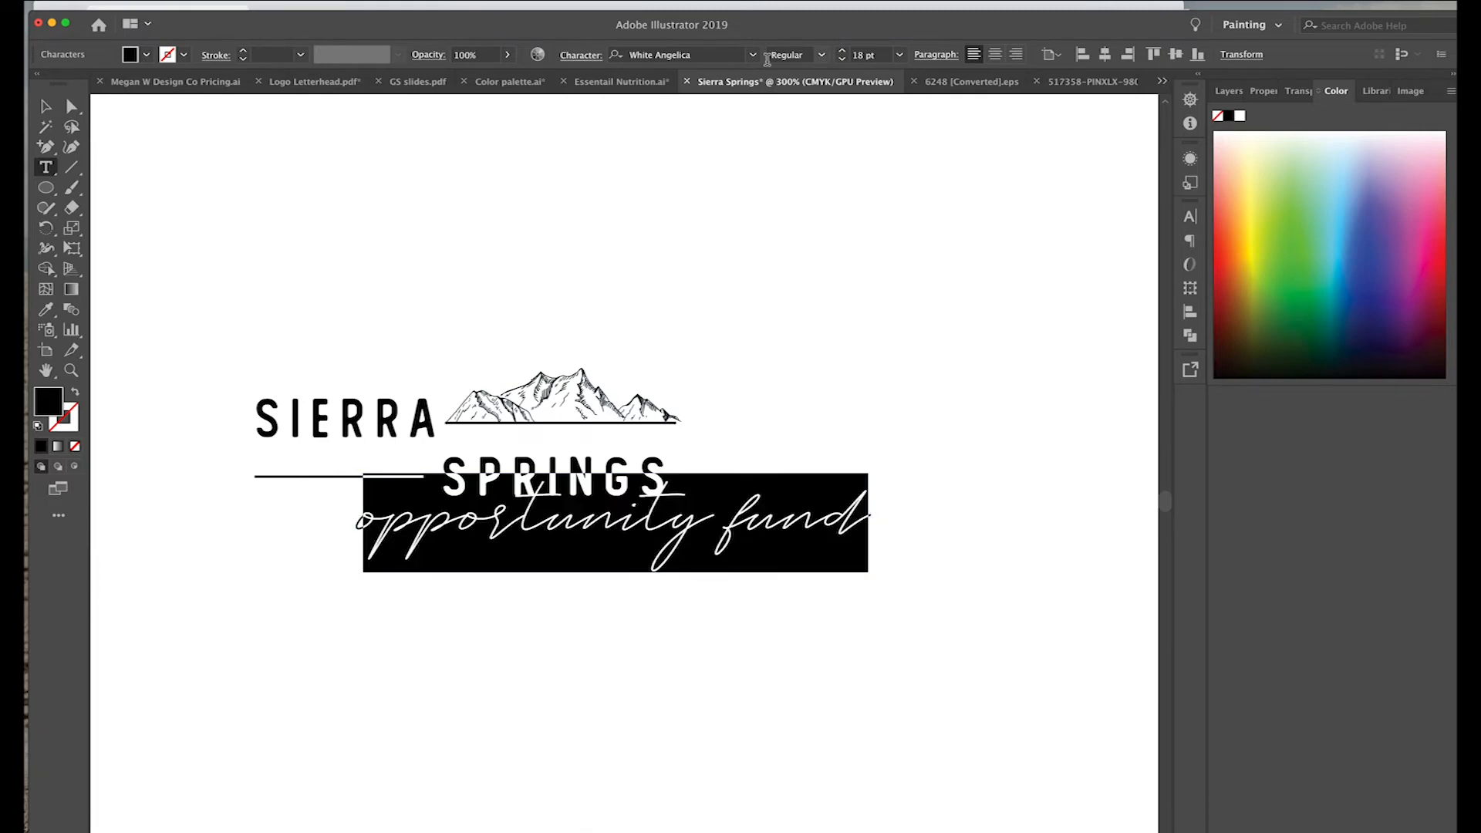
Step: Change the opportunity fund text to Andalusia at 15 pt and move it beneath the Sierra Springs wordmark
scroll(823, 254, "right", 5)
left_click(753, 55)
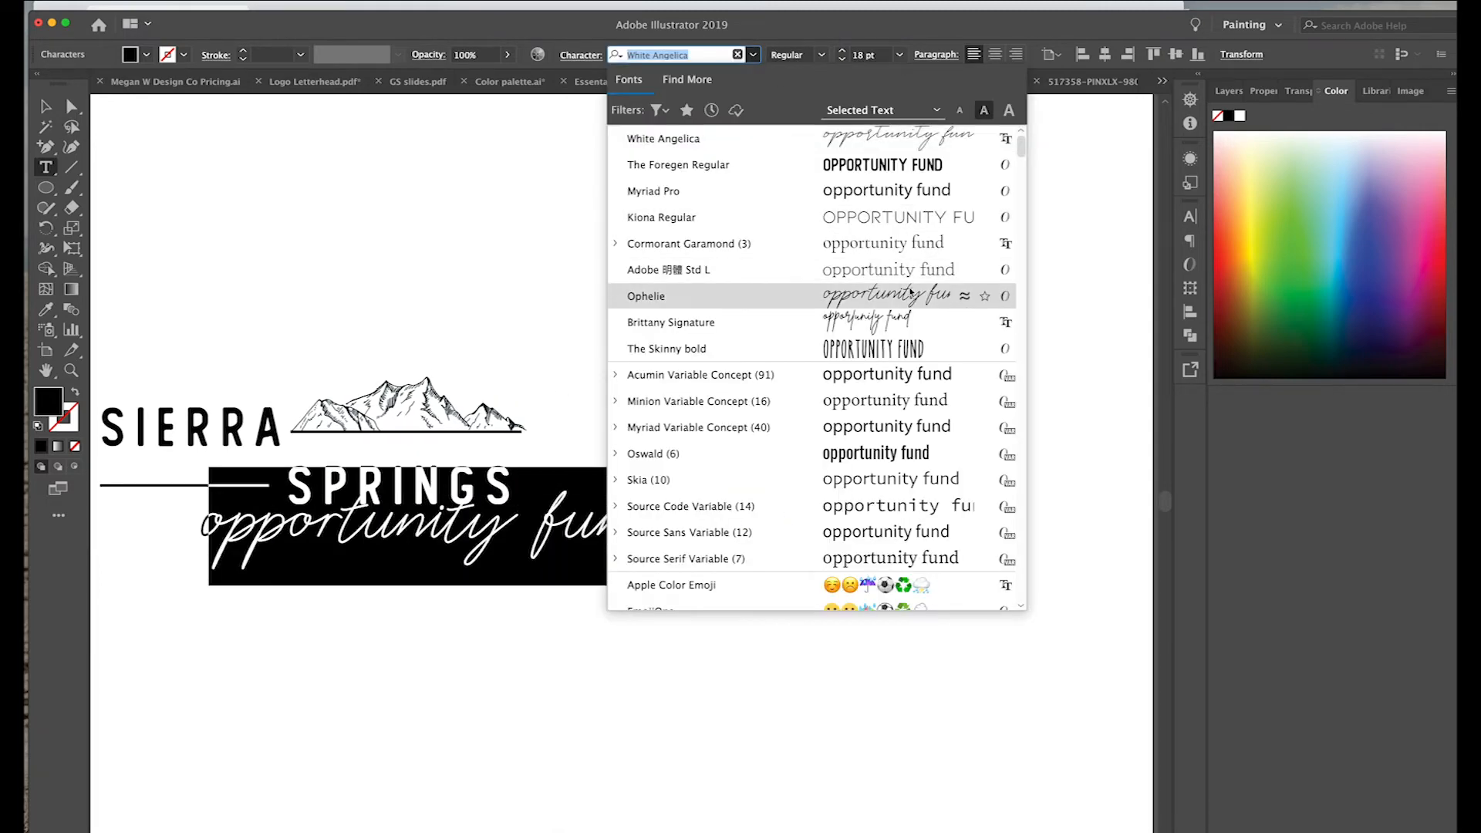
scroll(902, 323, "down", 5)
left_click(899, 407)
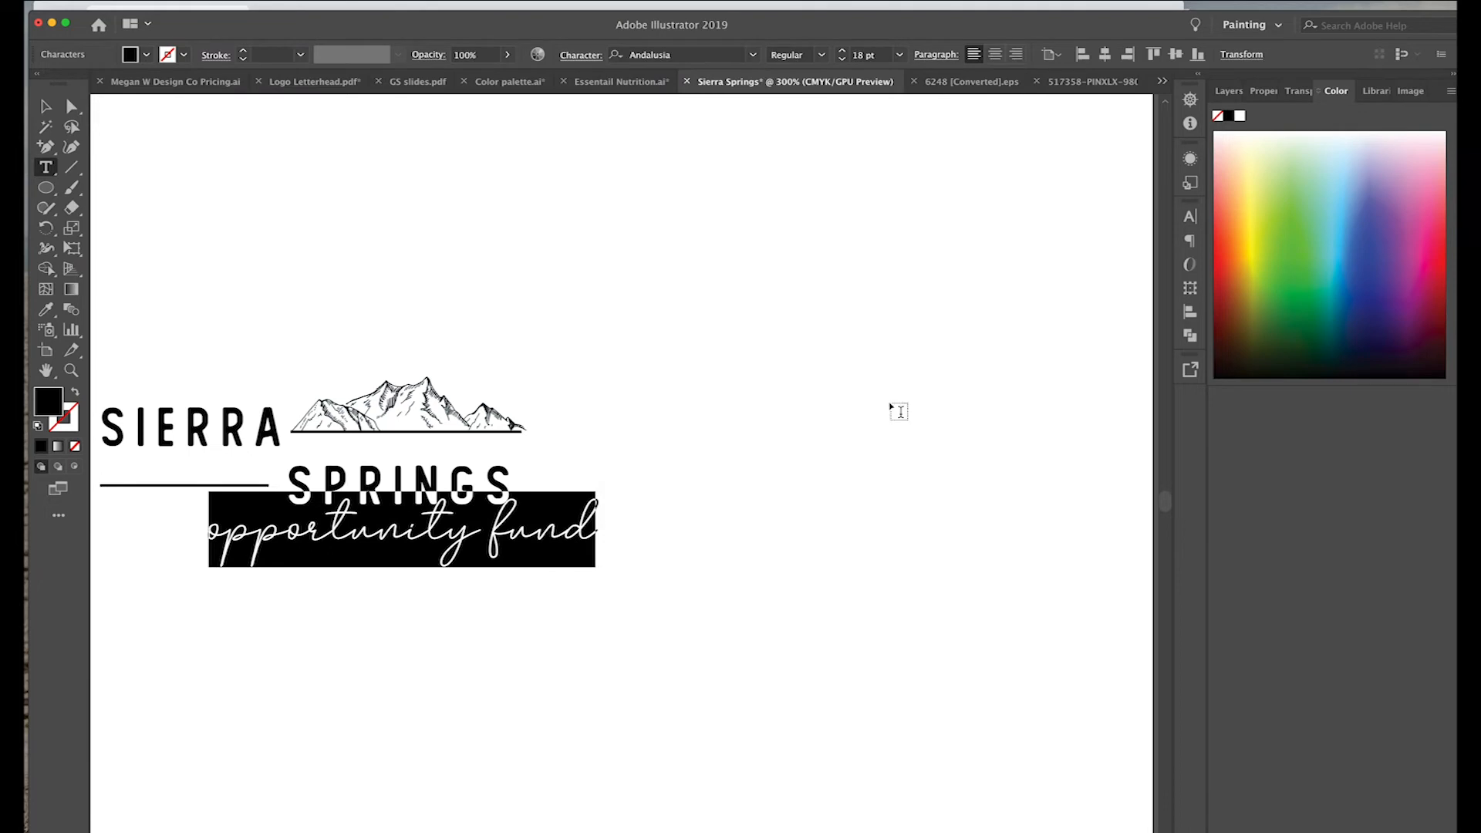
left_click(842, 60)
left_click(842, 59)
left_click(842, 60)
scroll(820, 238, "left", 3)
left_click(46, 106)
left_click_drag(599, 530, 536, 529)
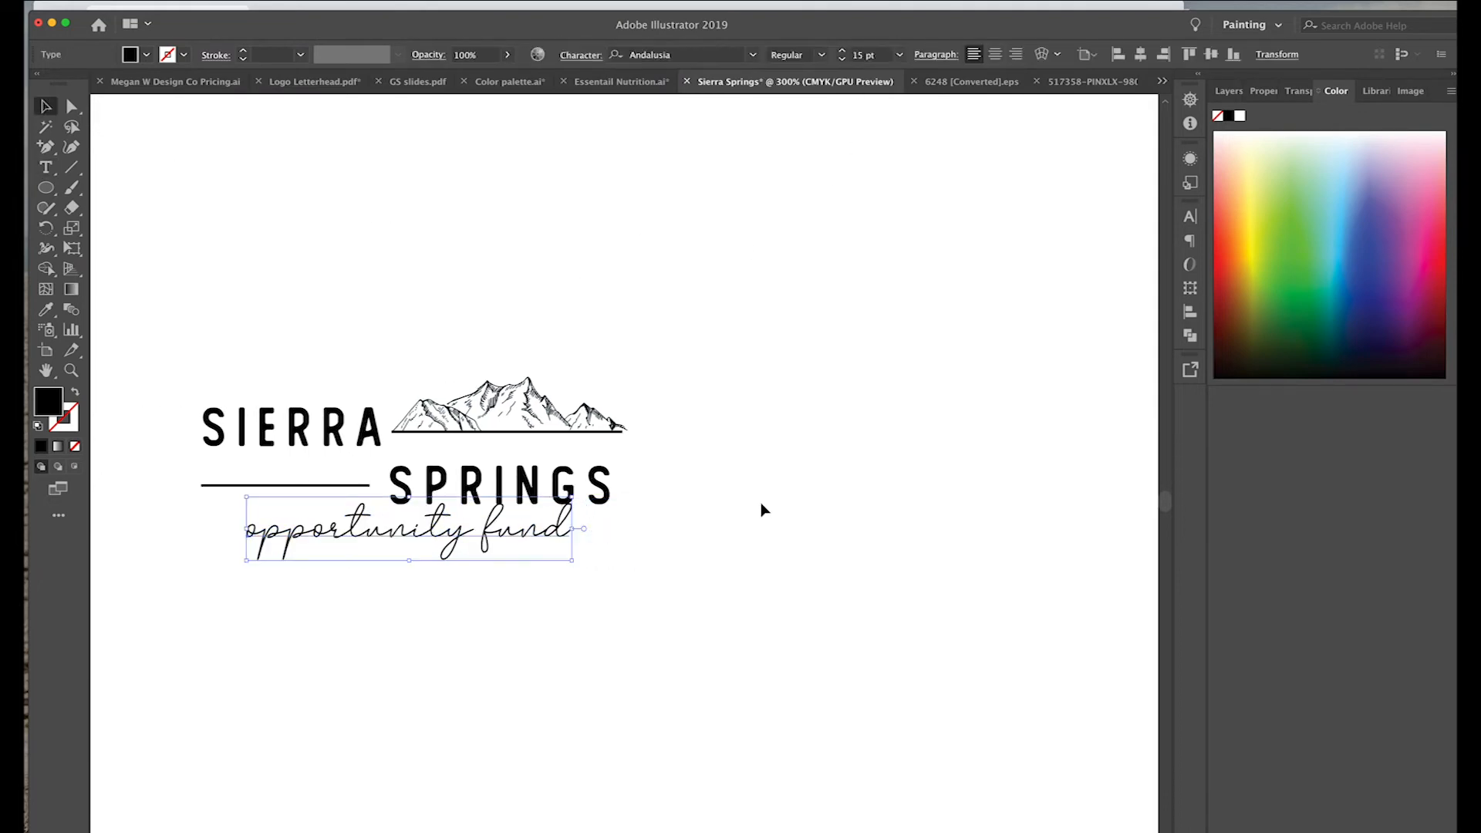
Step: Change the opportunity fund text to The Foregen Regular with tracking of 250
left_click(753, 55)
left_click(867, 193)
left_click(581, 55)
left_click(551, 156)
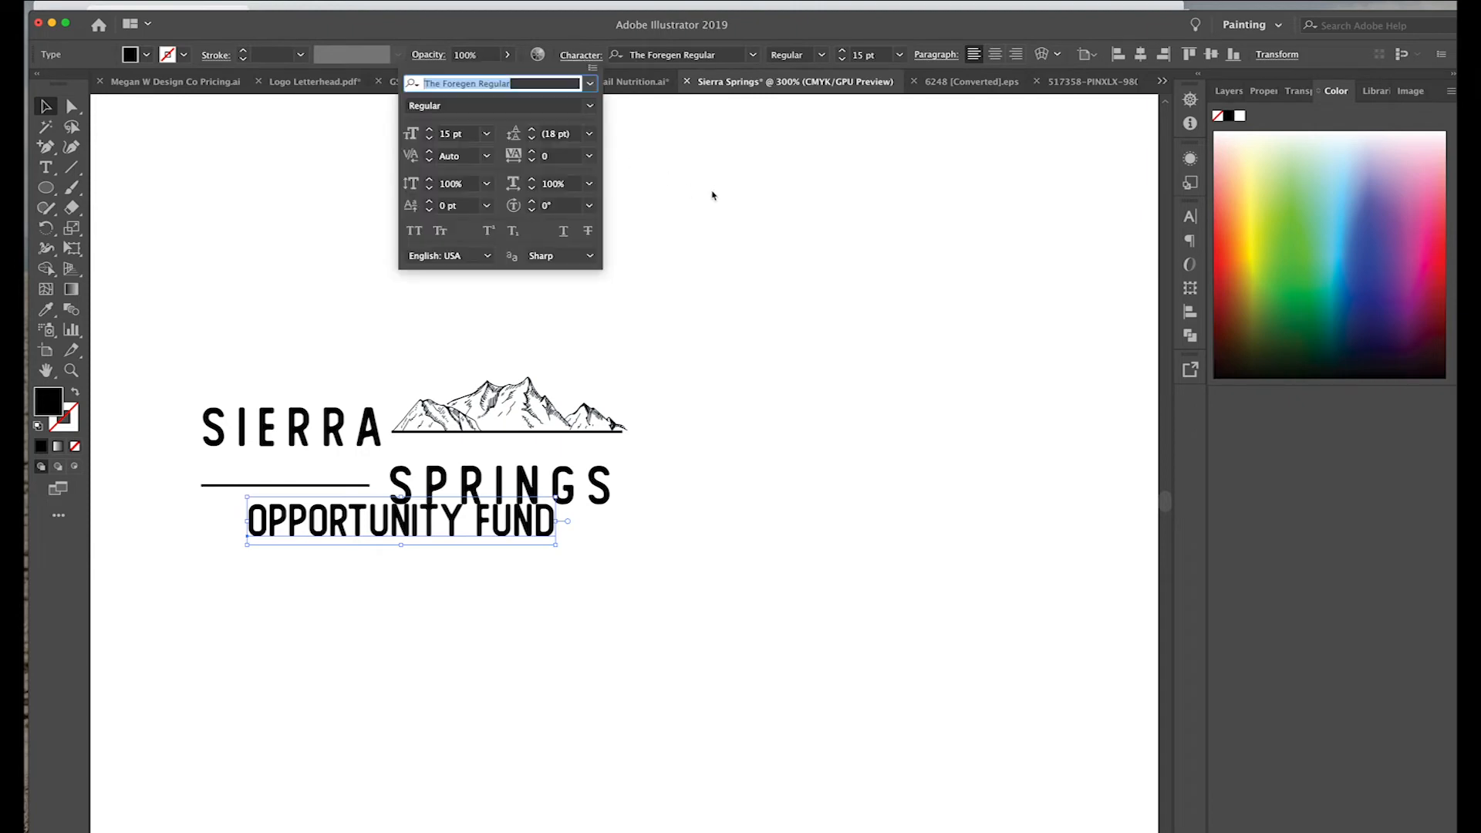
type("300")
key("Return")
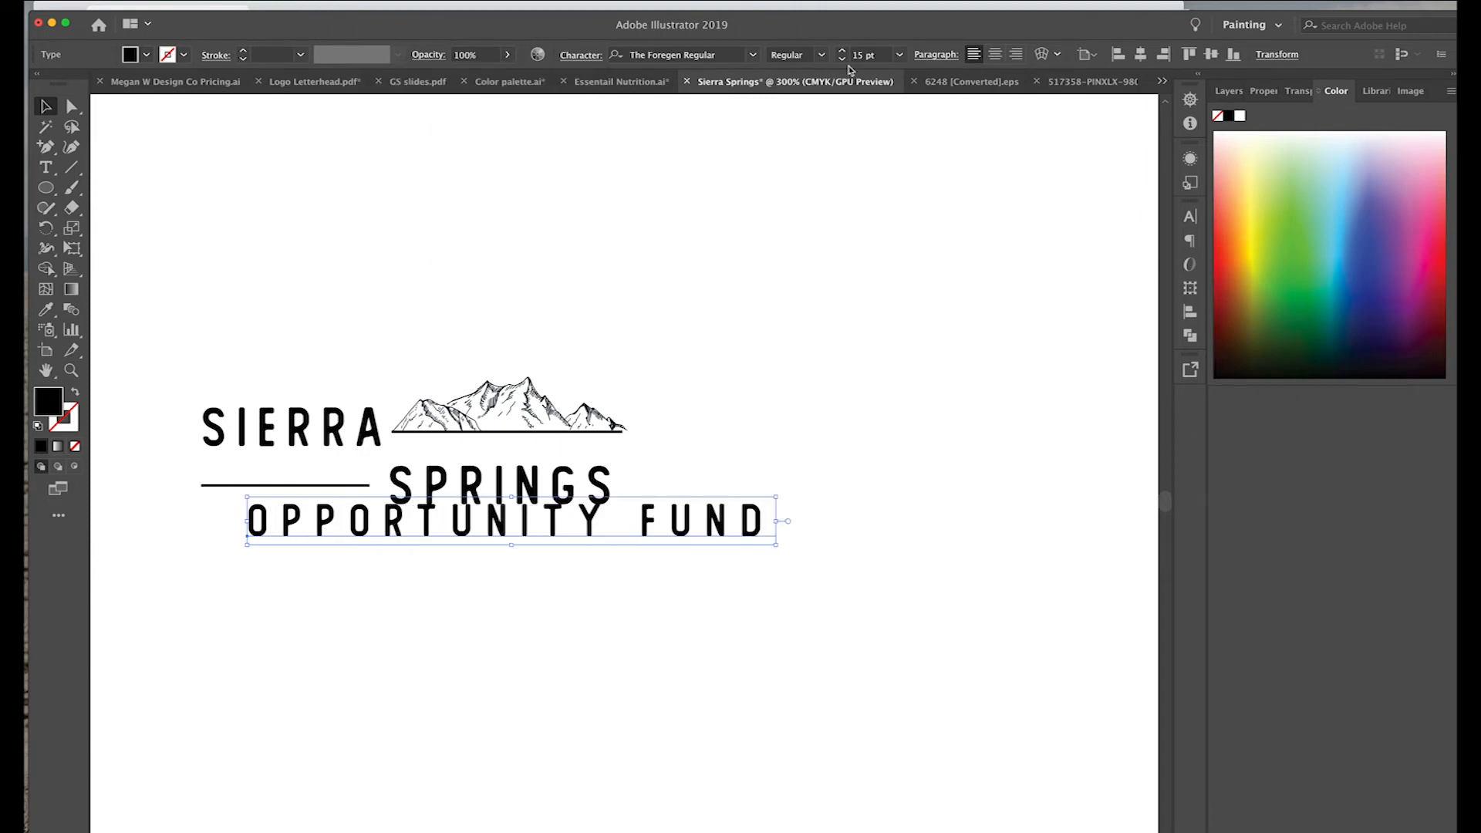
left_click(568, 60)
type("250")
key("Return")
left_click(870, 332)
Step: Reduce the OPPORTUNITY FUND text size to match the wordmark's width and position it just below SPRINGS
left_click(706, 522)
left_click(841, 59)
left_click(841, 60)
left_click_drag(499, 524, 450, 526)
left_click_drag(606, 526, 606, 537)
left_click(732, 485)
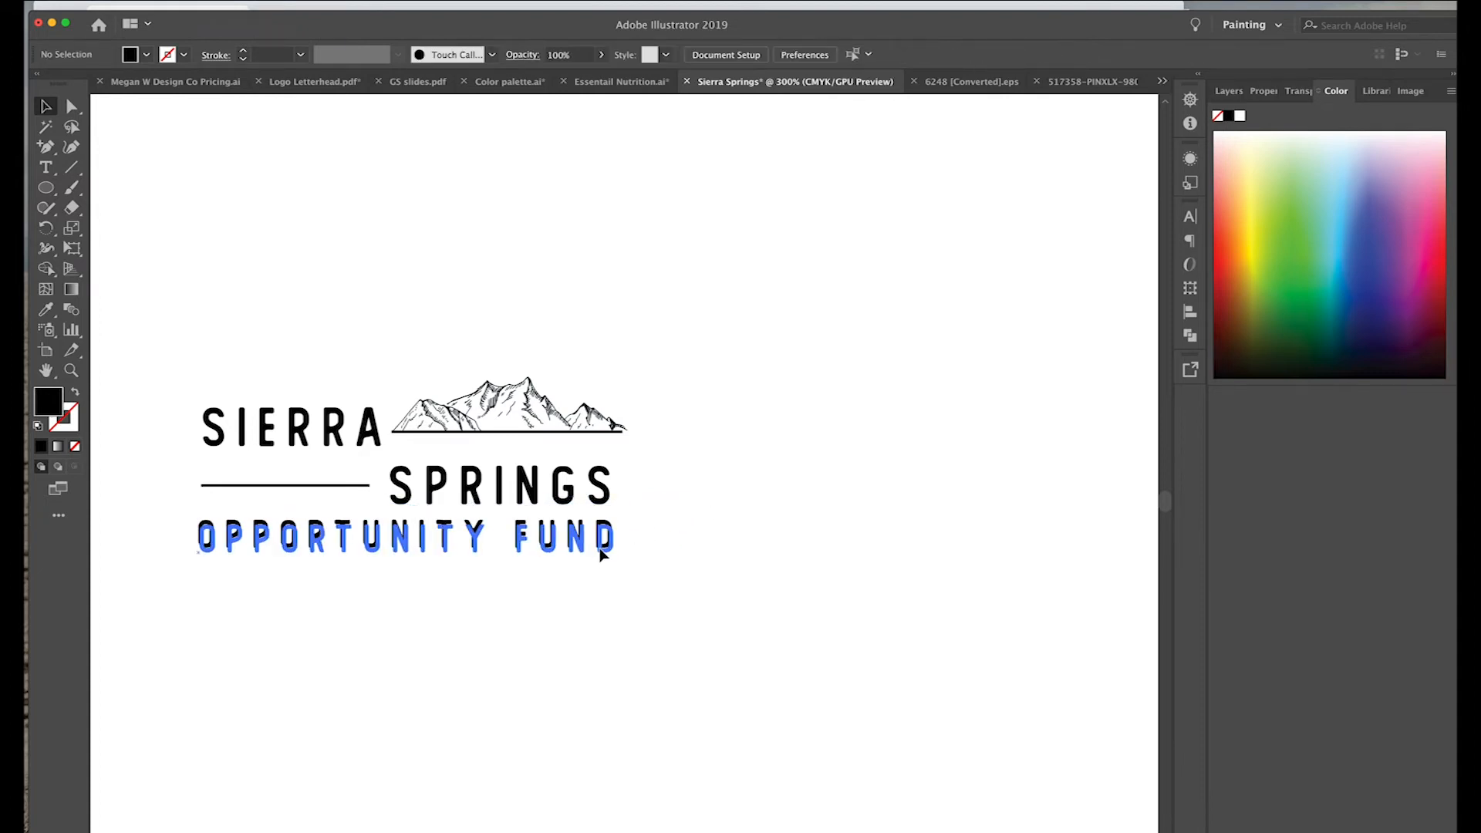
left_click(622, 546)
Step: Nudge OPPORTUNITY FUND down and align its start with the left end of the line beside SPRINGS
left_click_drag(704, 437, 304, 392)
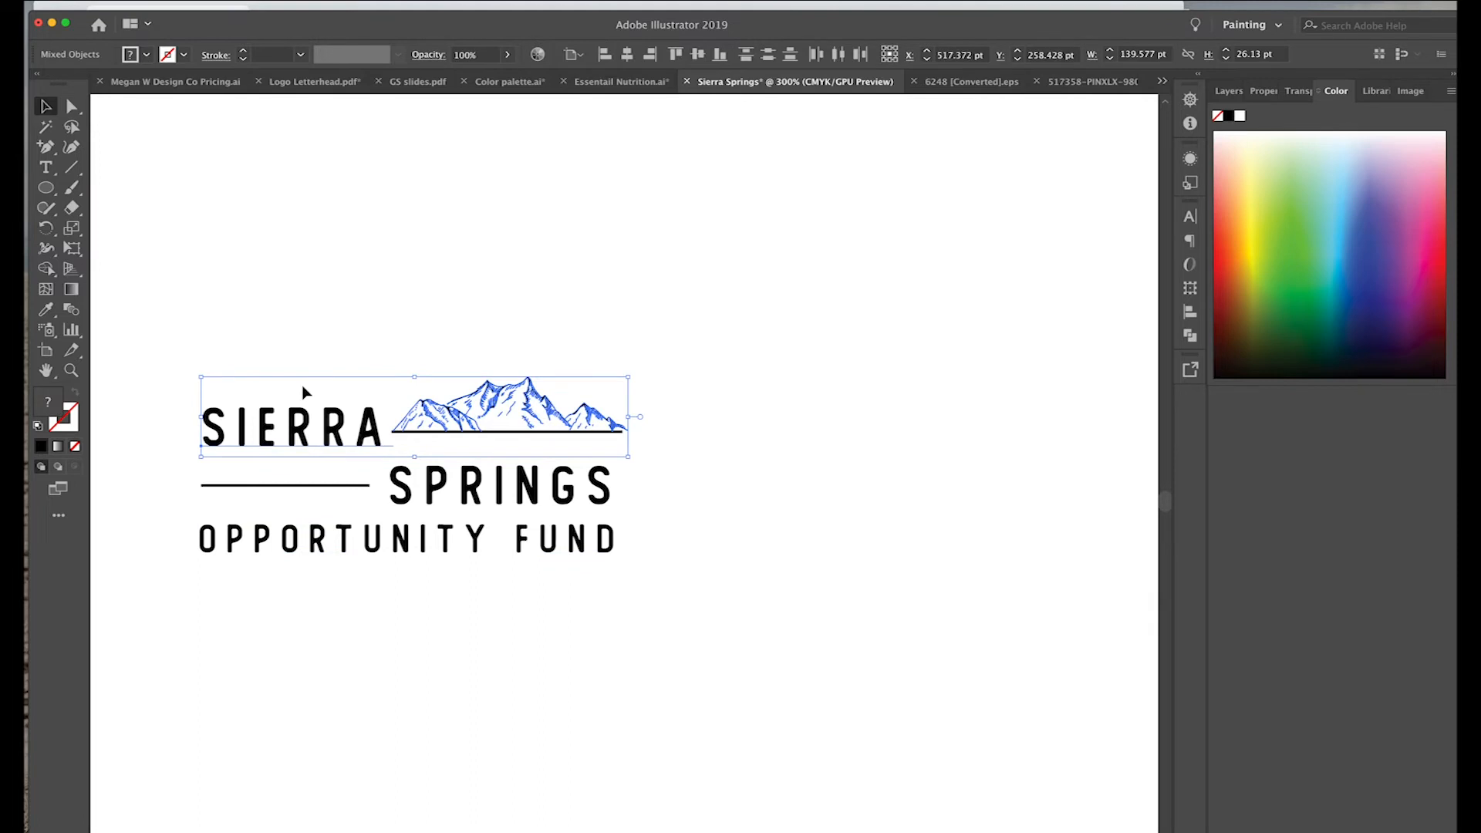
left_click_drag(190, 563, 494, 298)
left_click(816, 384)
scroll(817, 384, "down", 3)
left_click(617, 413)
left_click(697, 423)
key("super+minus")
key("super+plus")
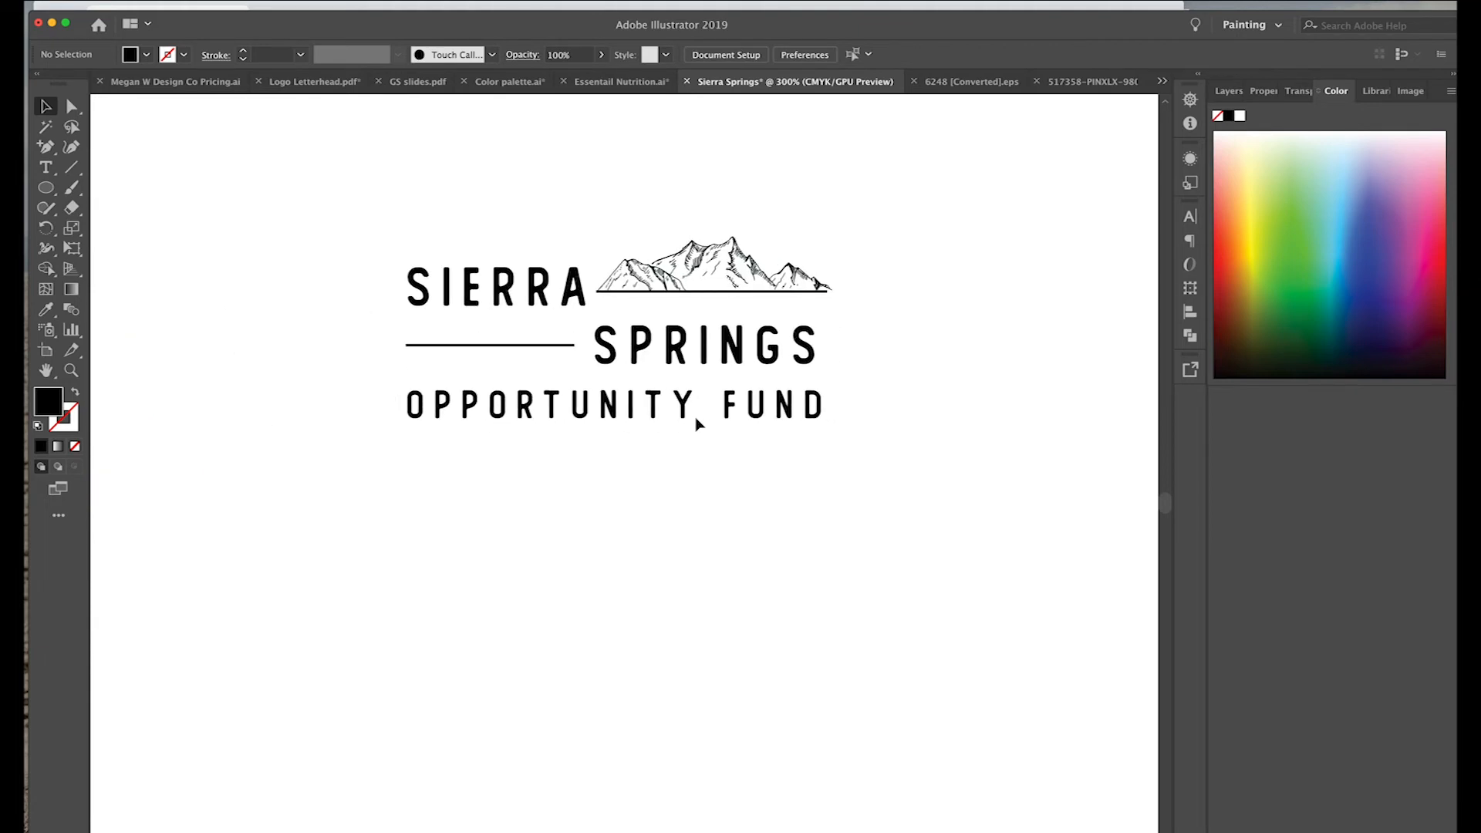
Step: Move the staggered wordmark beneath the circular badge and the loose mountain sketch to the artboard's upper right area
left_click(453, 344)
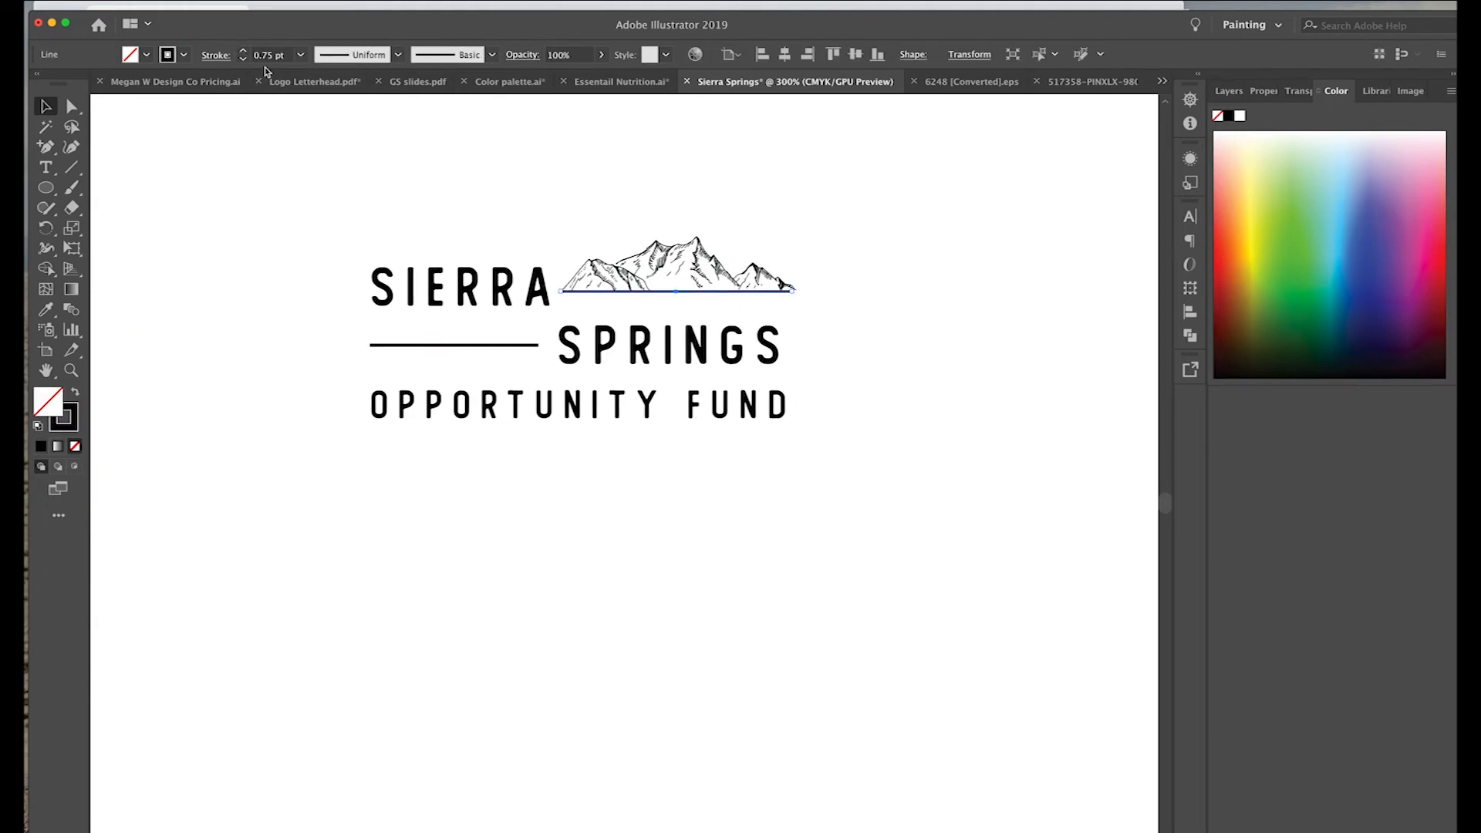
key("super+1")
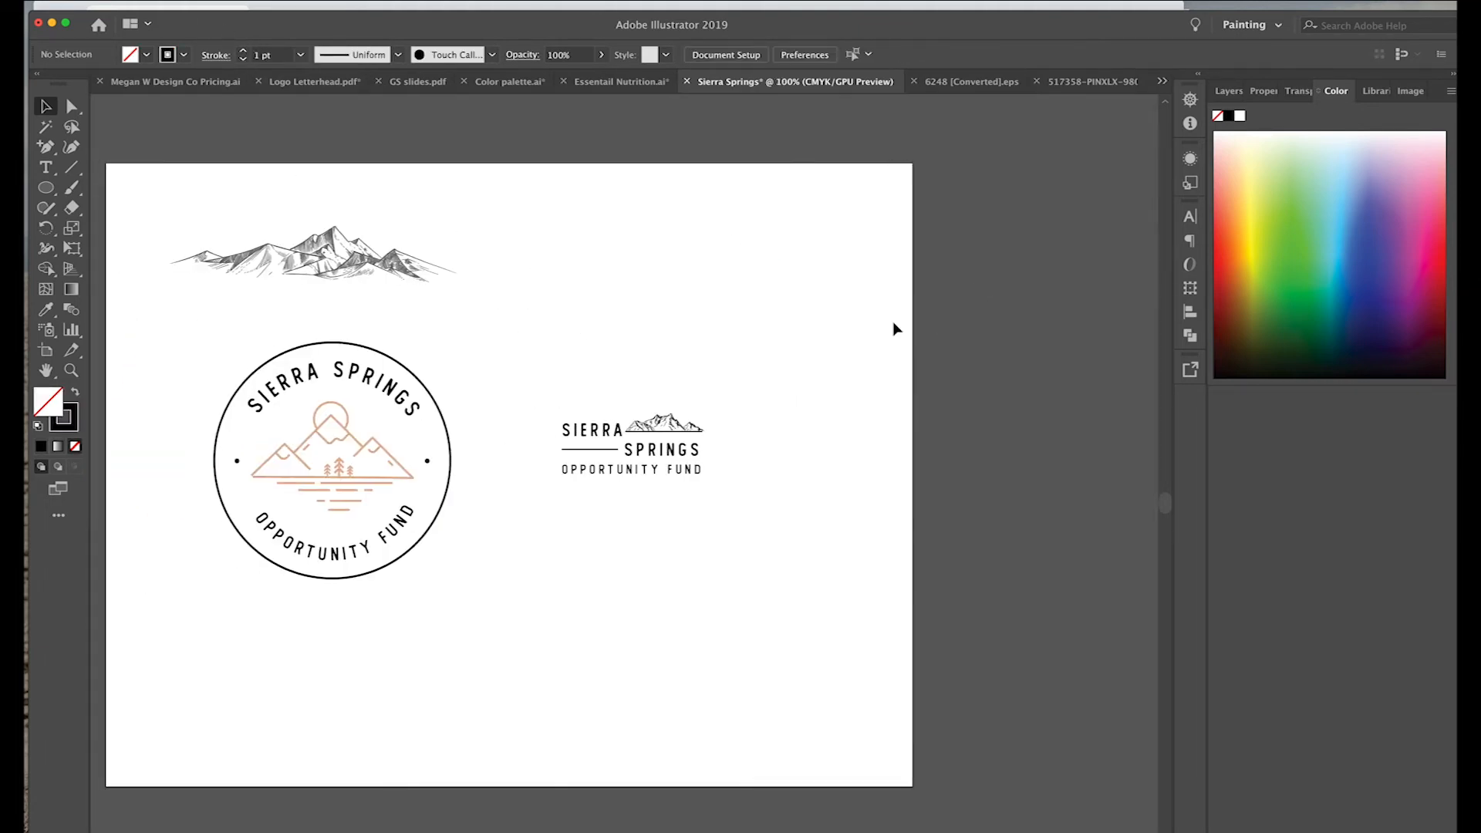
left_click_drag(586, 482, 262, 700)
mouse_move(272, 275)
left_mouse_down()
mouse_move(704, 239)
mouse_move(723, 258)
left_mouse_up()
left_click(674, 373)
Step: Draw an unfilled circle in the empty space beside the badge and cut it at its side anchor points into two halves
scroll(674, 373, "right", 3)
scroll(674, 373, "down", 2)
scroll(674, 374, "left", 3)
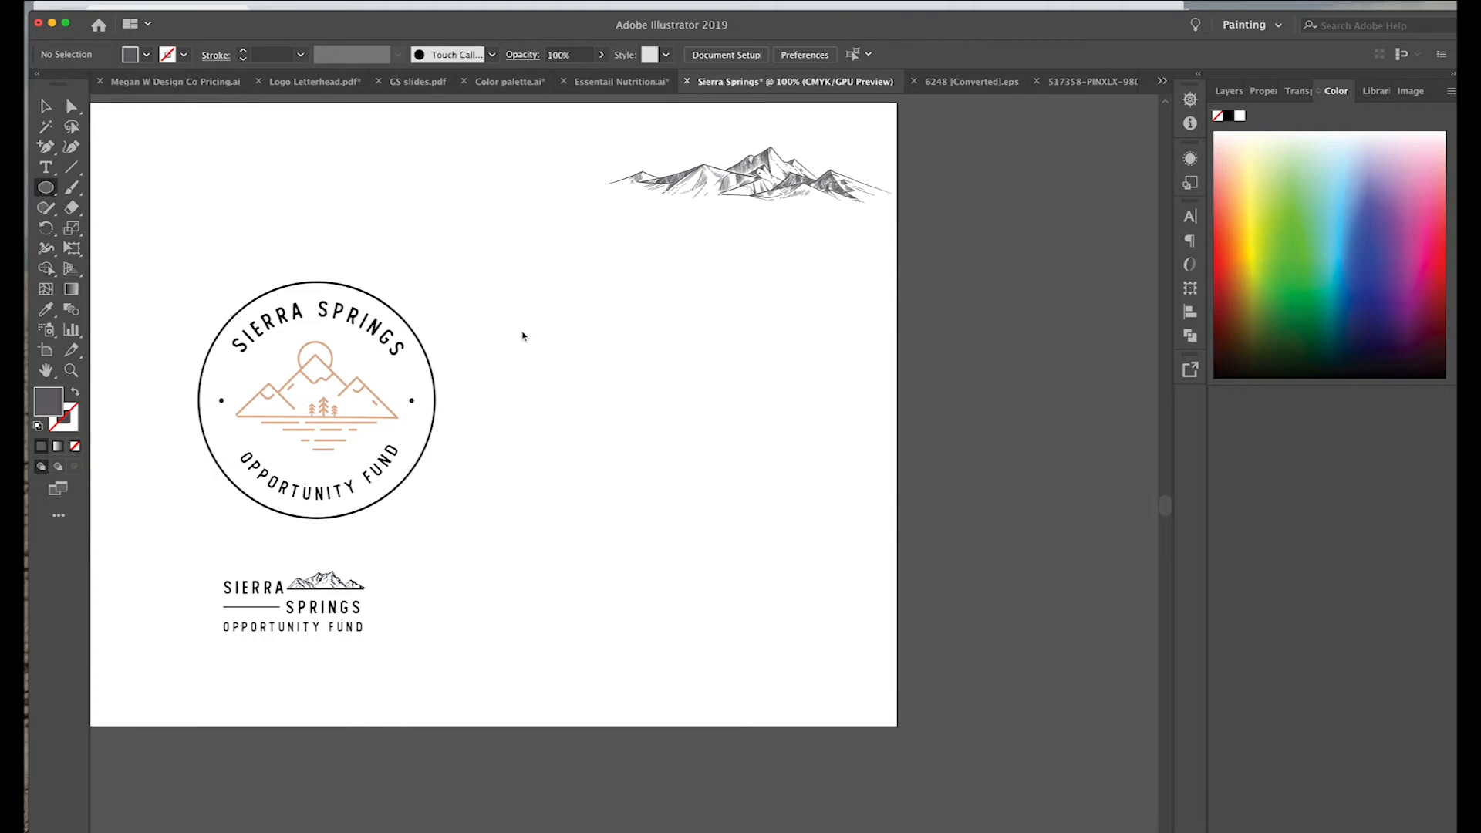
left_click(454, 356)
key("Return")
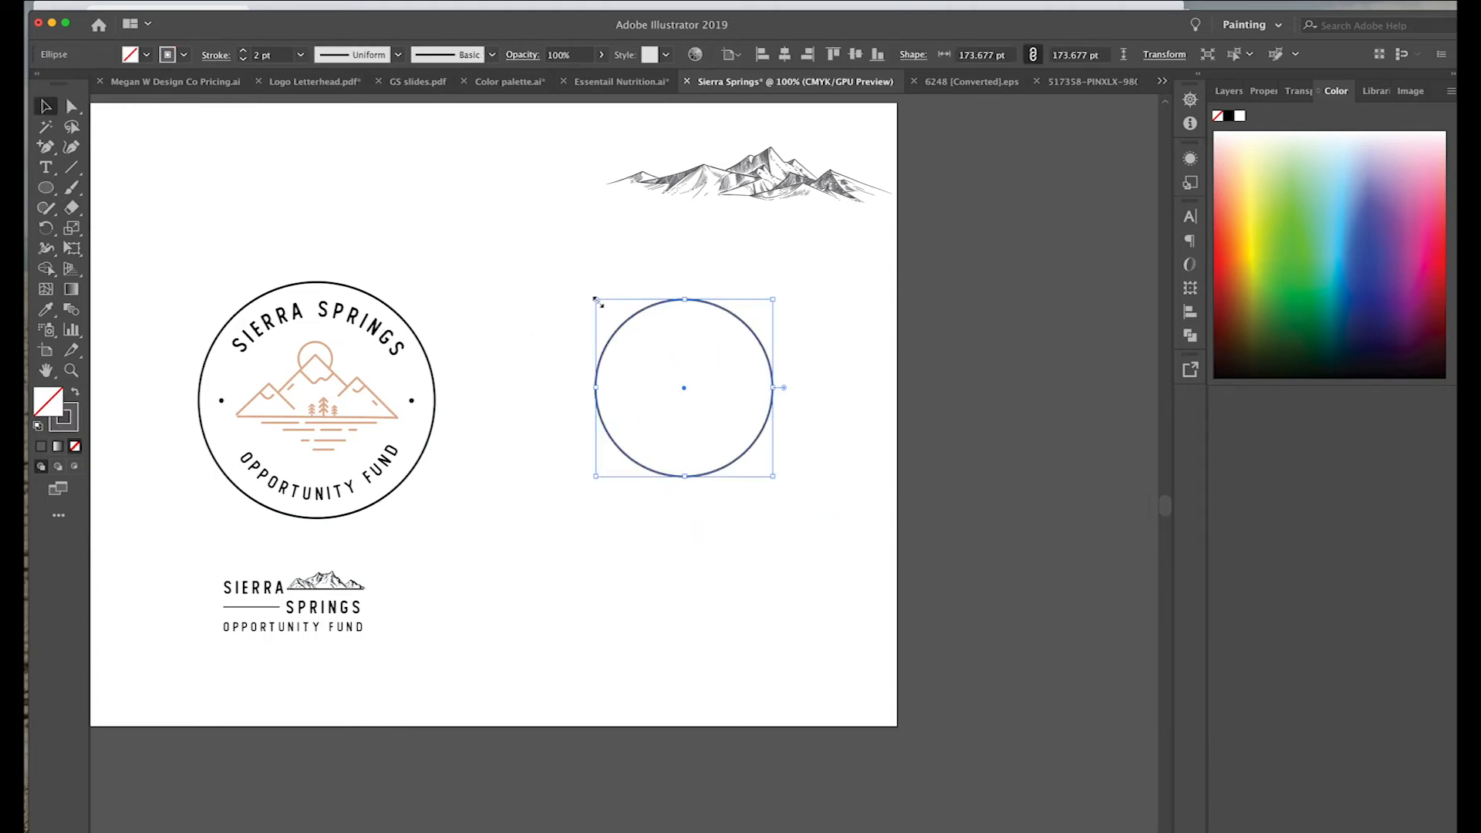
key("super+equal")
key("shift+c")
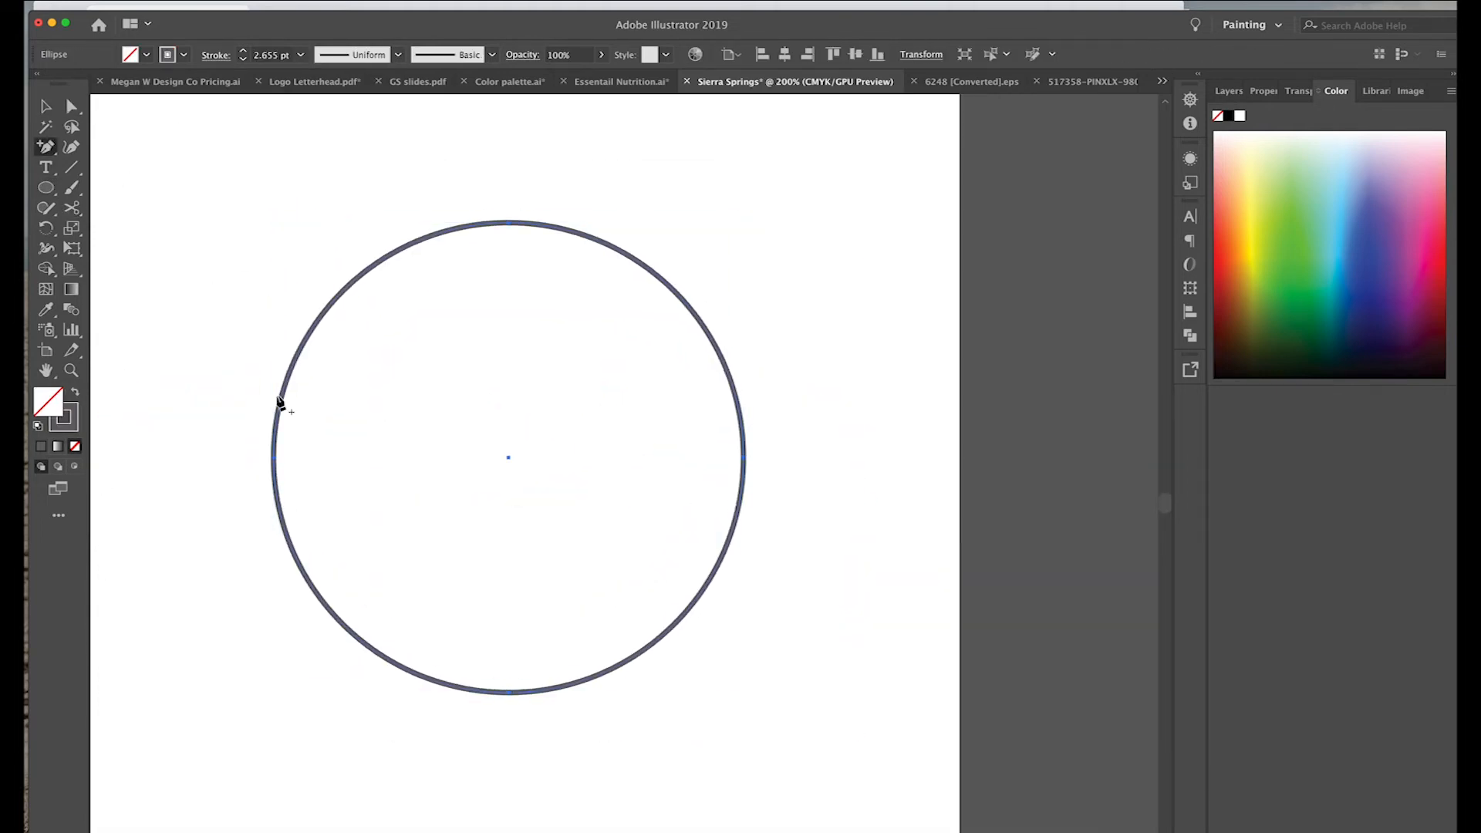
left_click(746, 453)
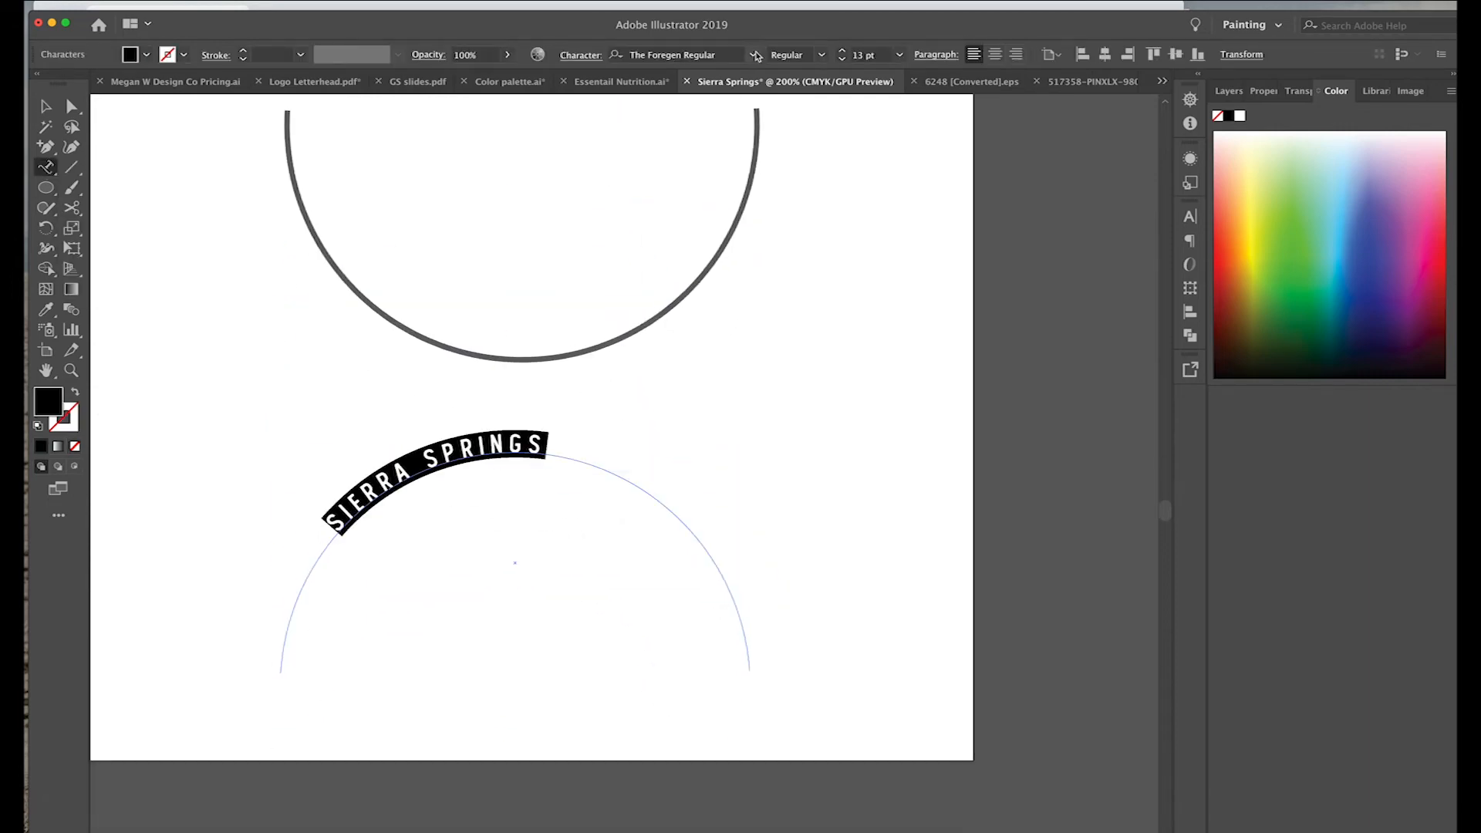
Step: Set the arched Sierra Springs text in Cormorant Garamond with all caps
left_click(753, 54)
left_click(767, 239)
left_click(752, 54)
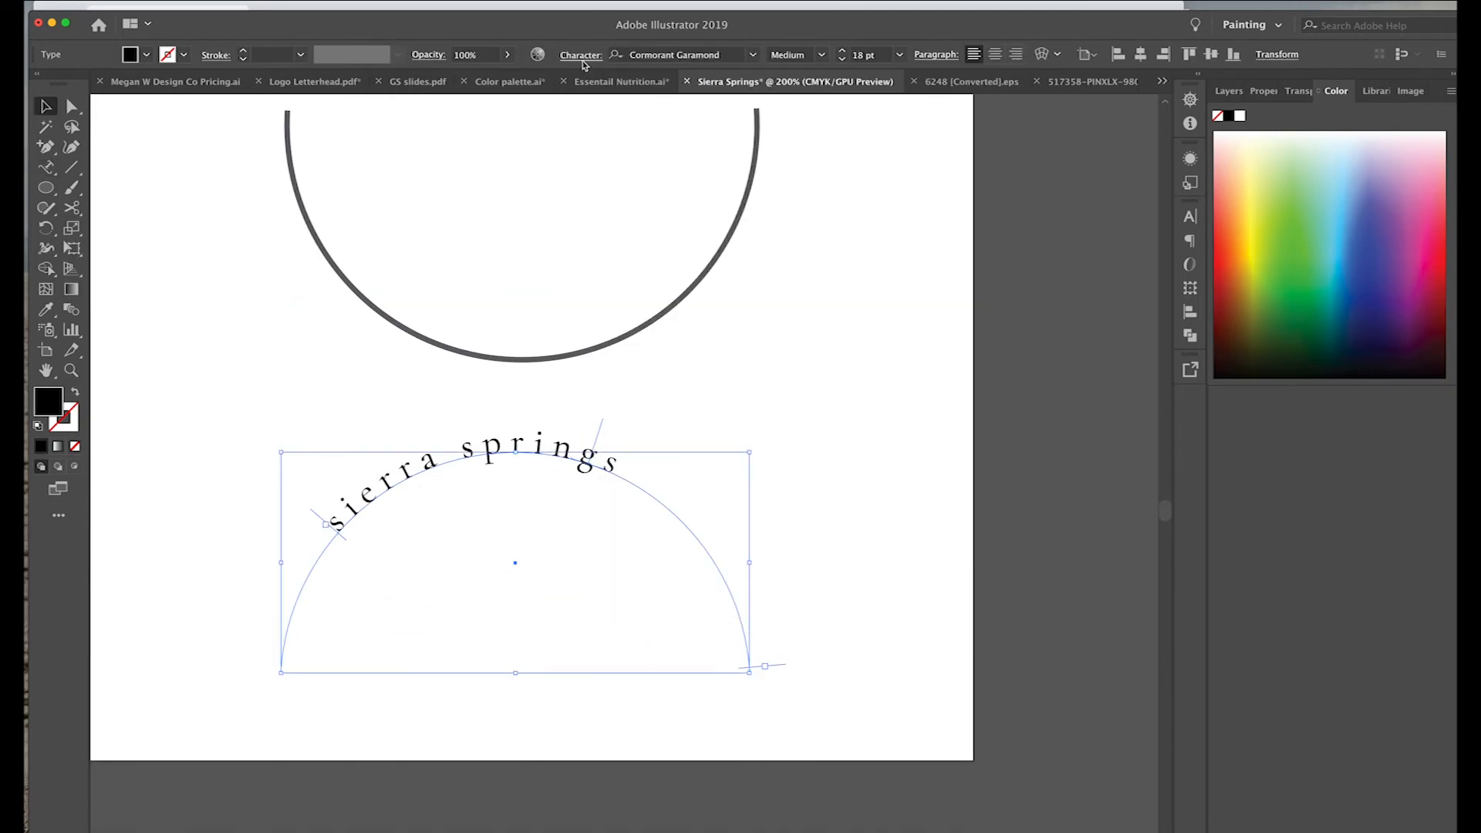
left_click(580, 55)
left_click(867, 288)
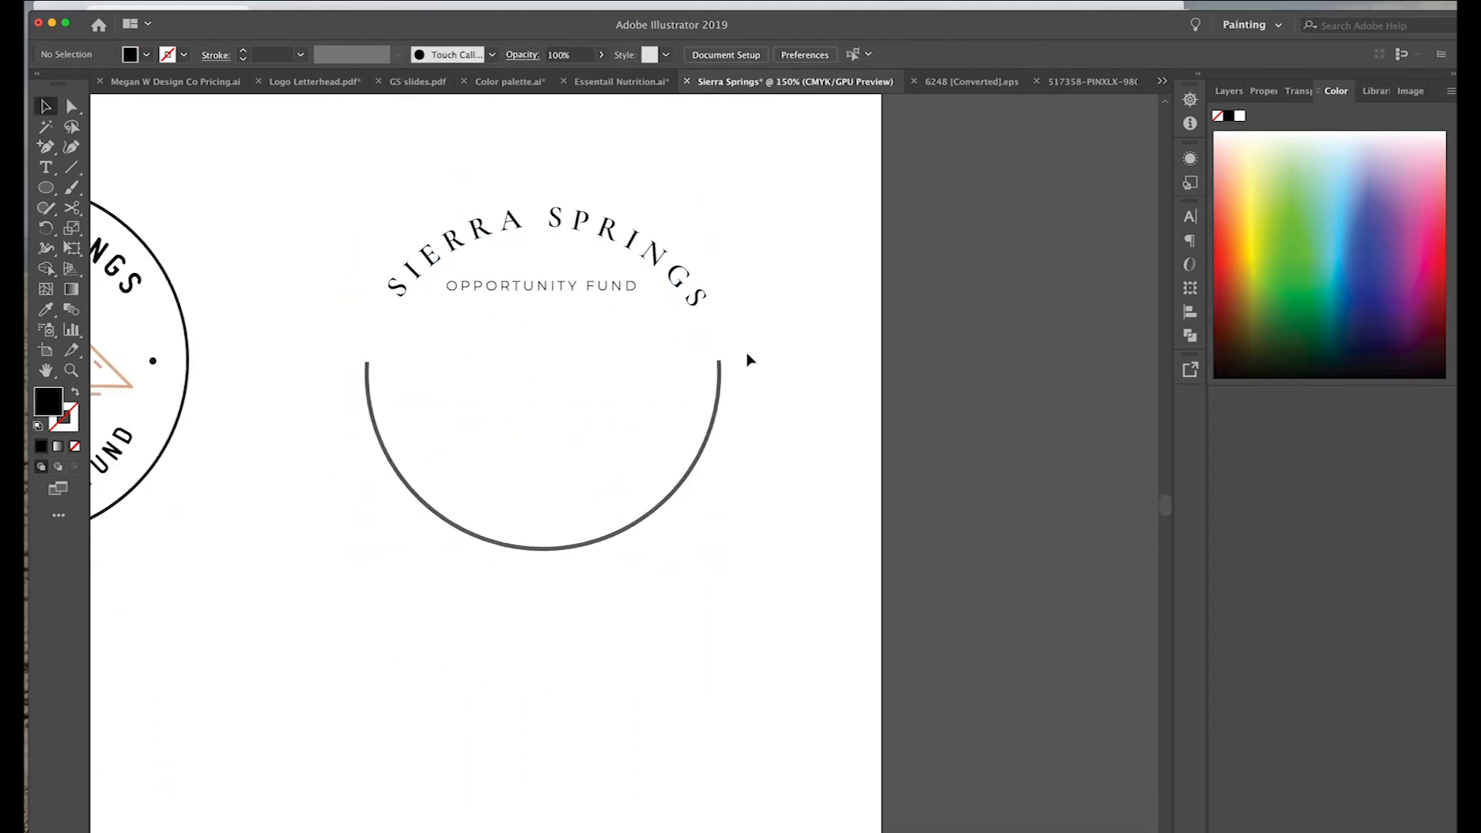
Step: Bring the sketched pine trees and the deer from the 517358-PINXLX-980 file into the mountain scene beneath the arched text
scroll(748, 324, "up", 5)
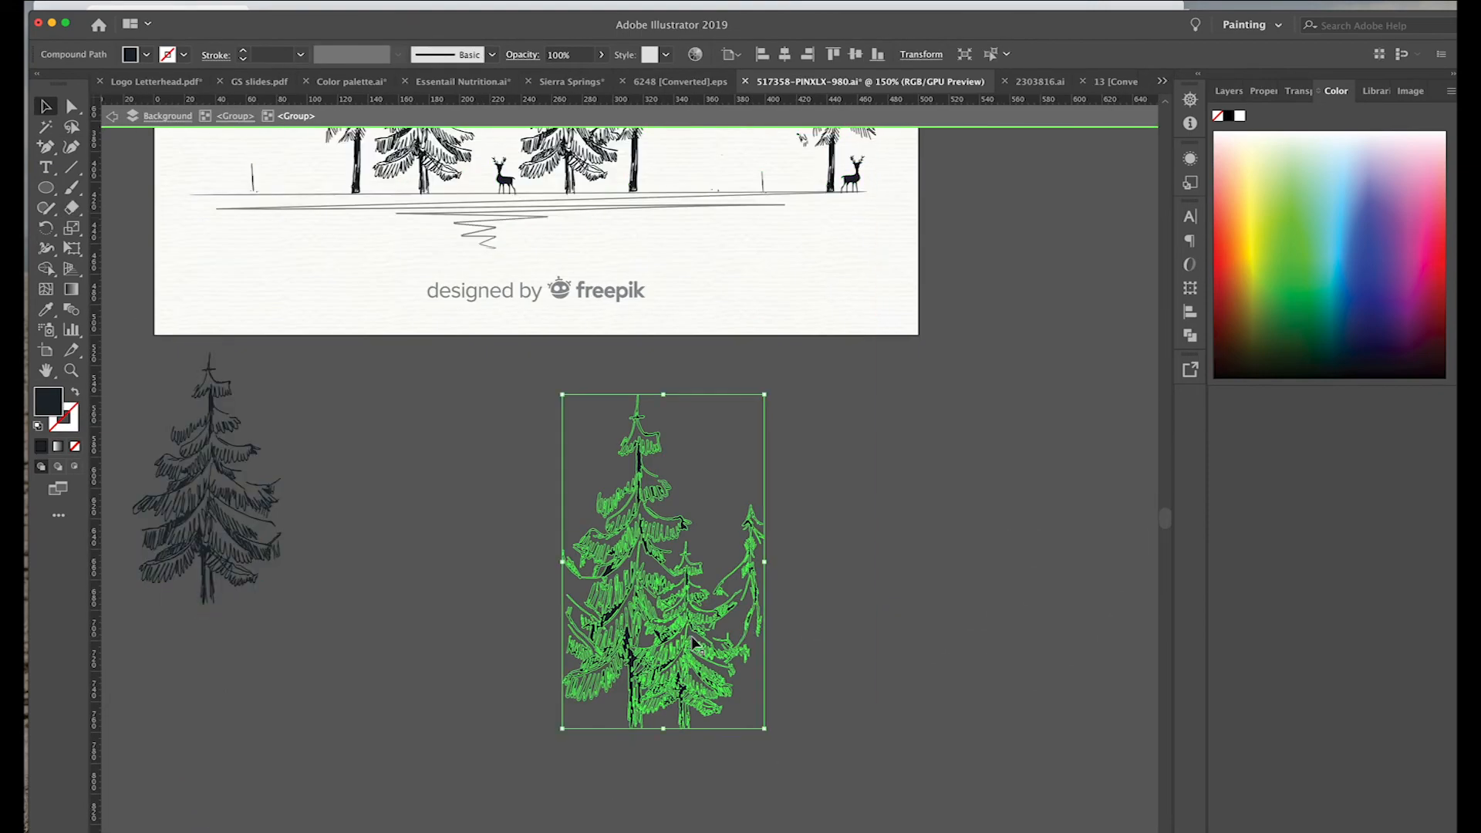
left_click_drag(752, 505, 761, 620)
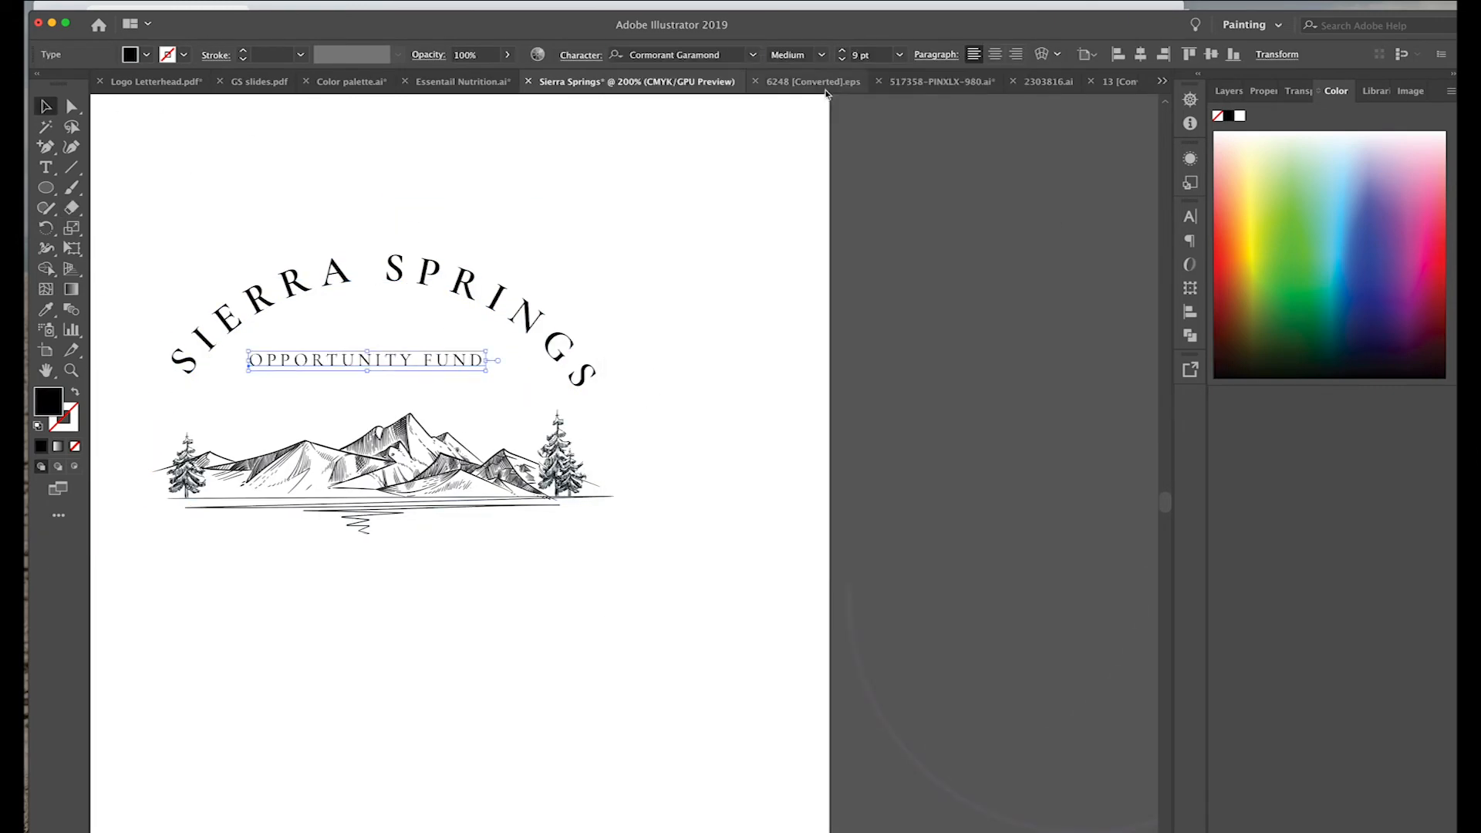
left_click(799, 357)
scroll(798, 355, "left", 3)
scroll(798, 354, "down", 2)
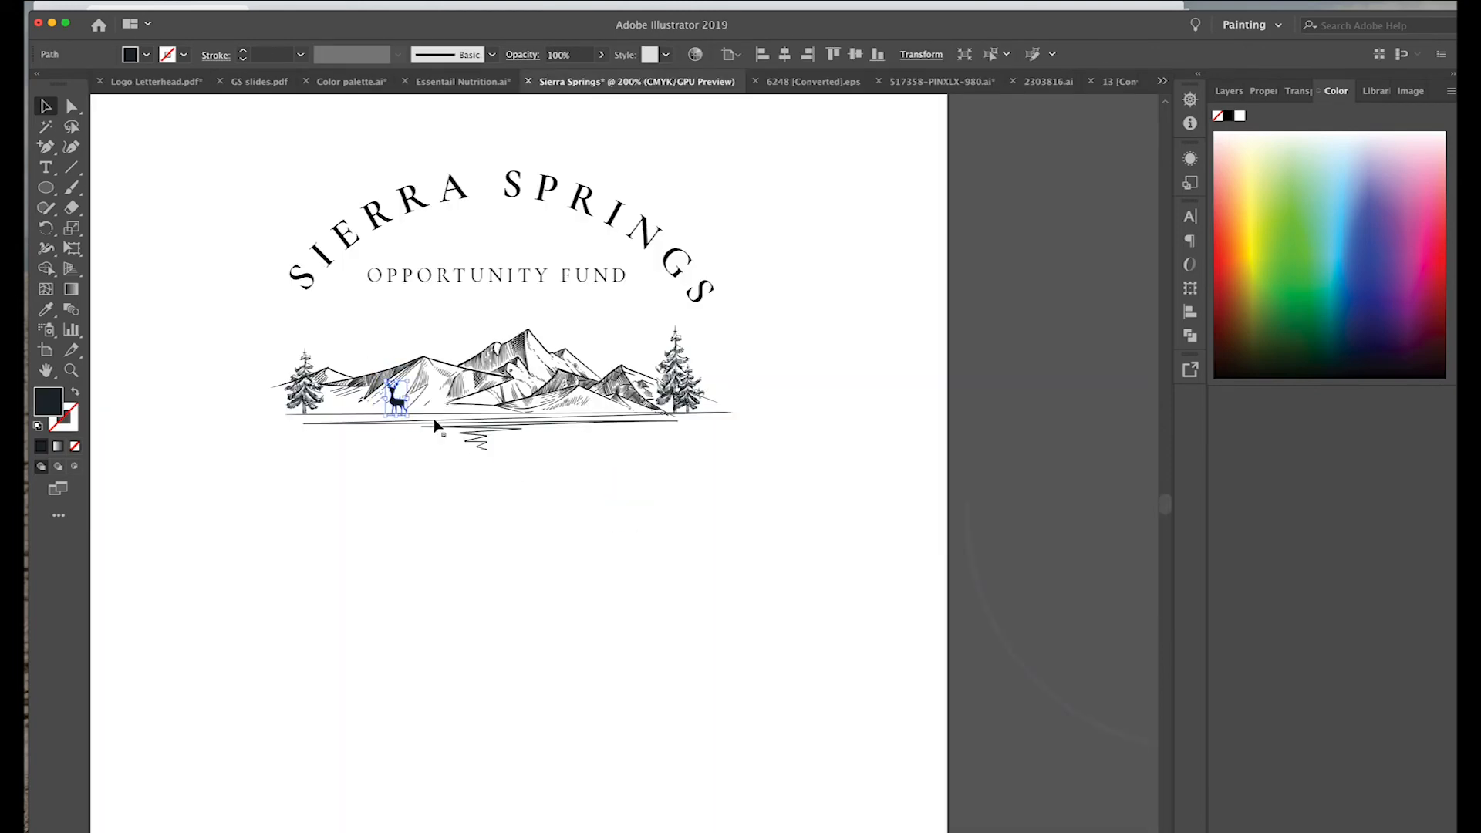
scroll(604, 467, "right", 2)
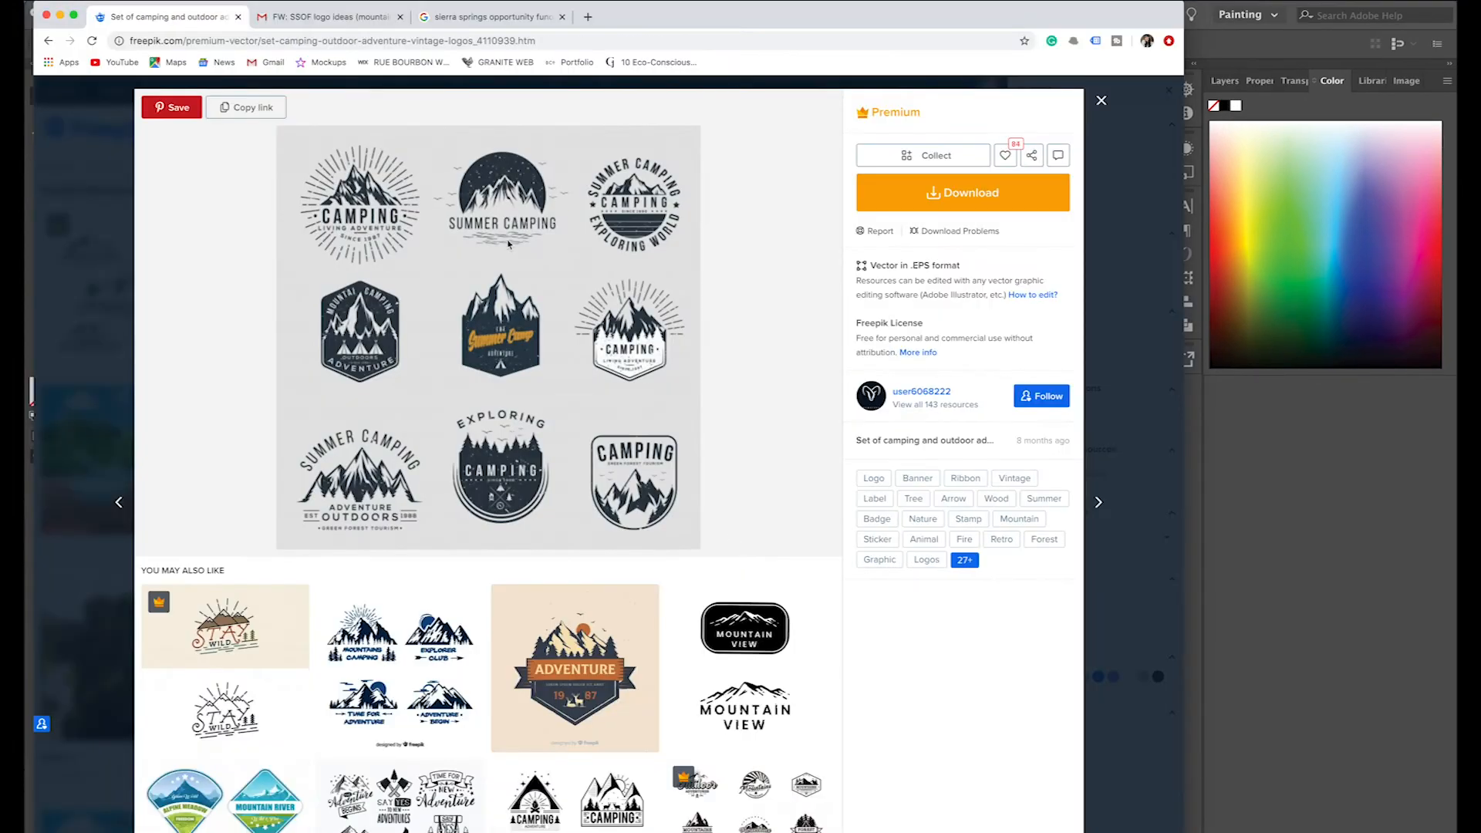
Step: Download the camping logo vector set from Freepik and copy its mountain-and-lake artwork from 143 [Converted].eps into the Sierra Springs document
left_click(938, 195)
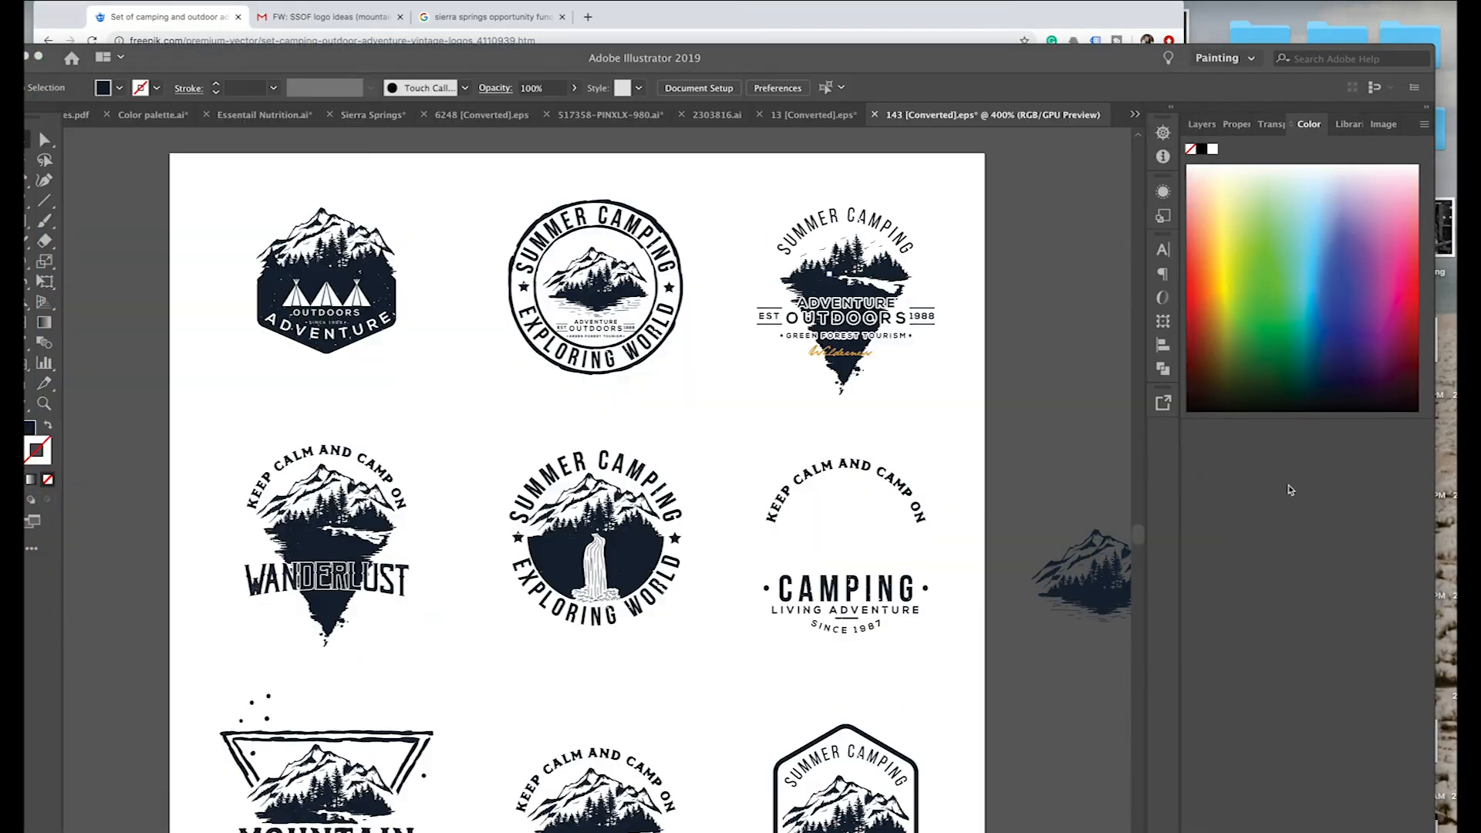
scroll(385, 232, "up", 3)
left_click(388, 226)
scroll(388, 226, "down", 3)
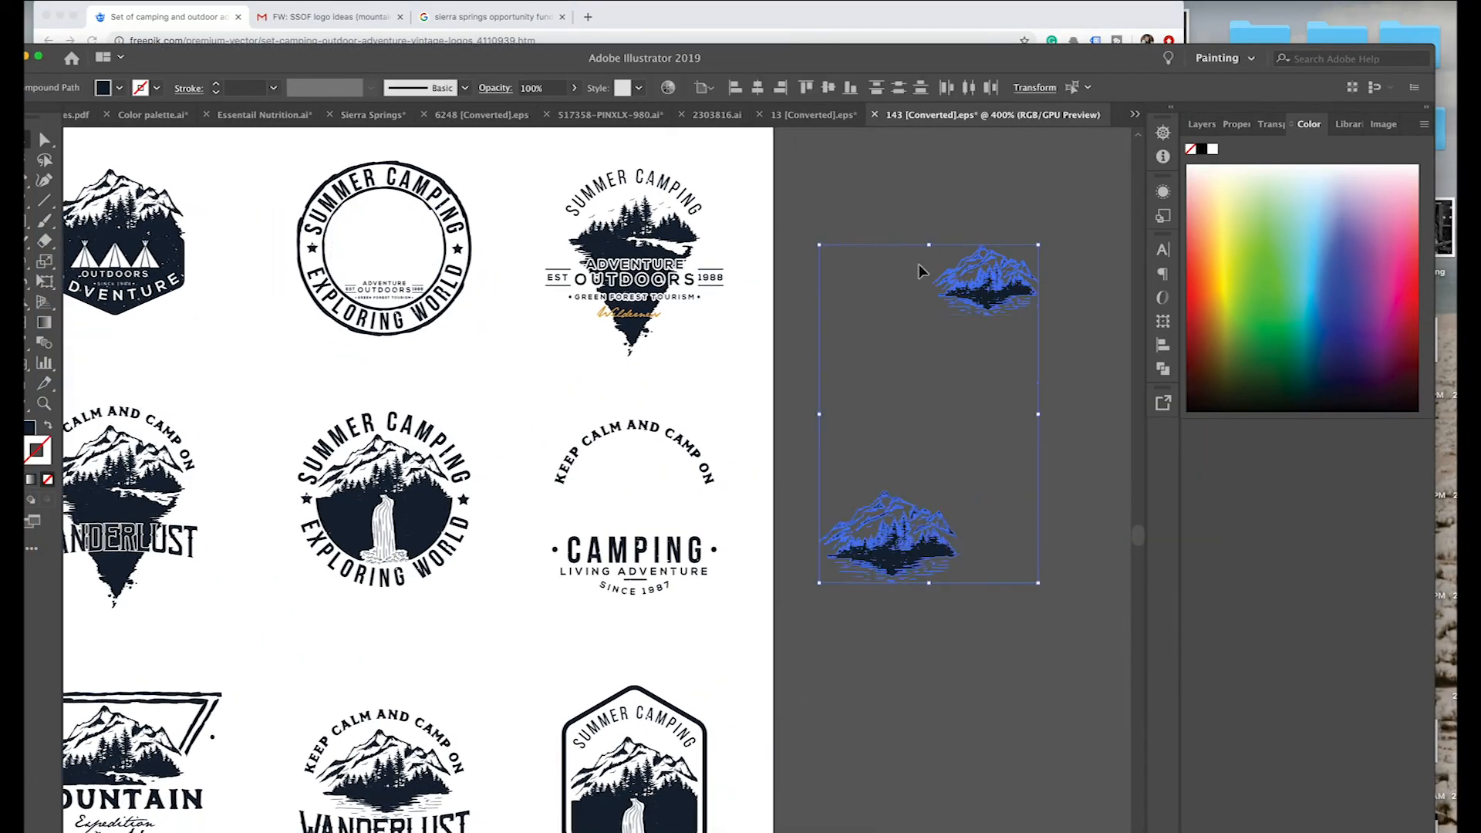
left_click(373, 114)
key("ctrl+v")
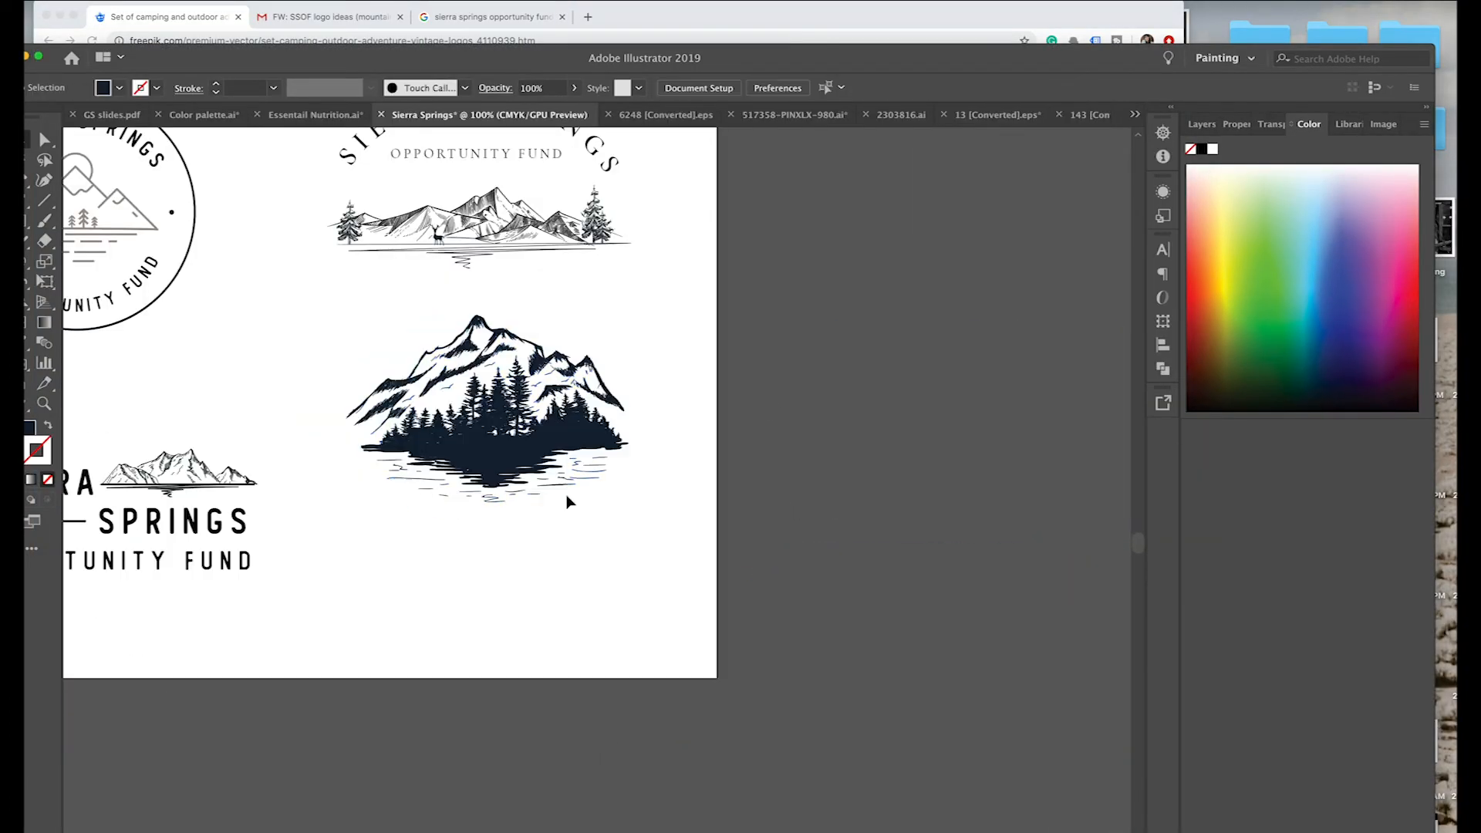
Step: Add the text SIERRA SPRINGS beneath the pasted mountain artwork and set it in Cormorant Garamond
key("t")
left_click(401, 601)
type("SIERRA SPRINGS")
key("super+a")
left_click(898, 51)
left_click(911, 247)
key("Escape")
left_click(494, 590)
key("super+minus")
key("super+minus")
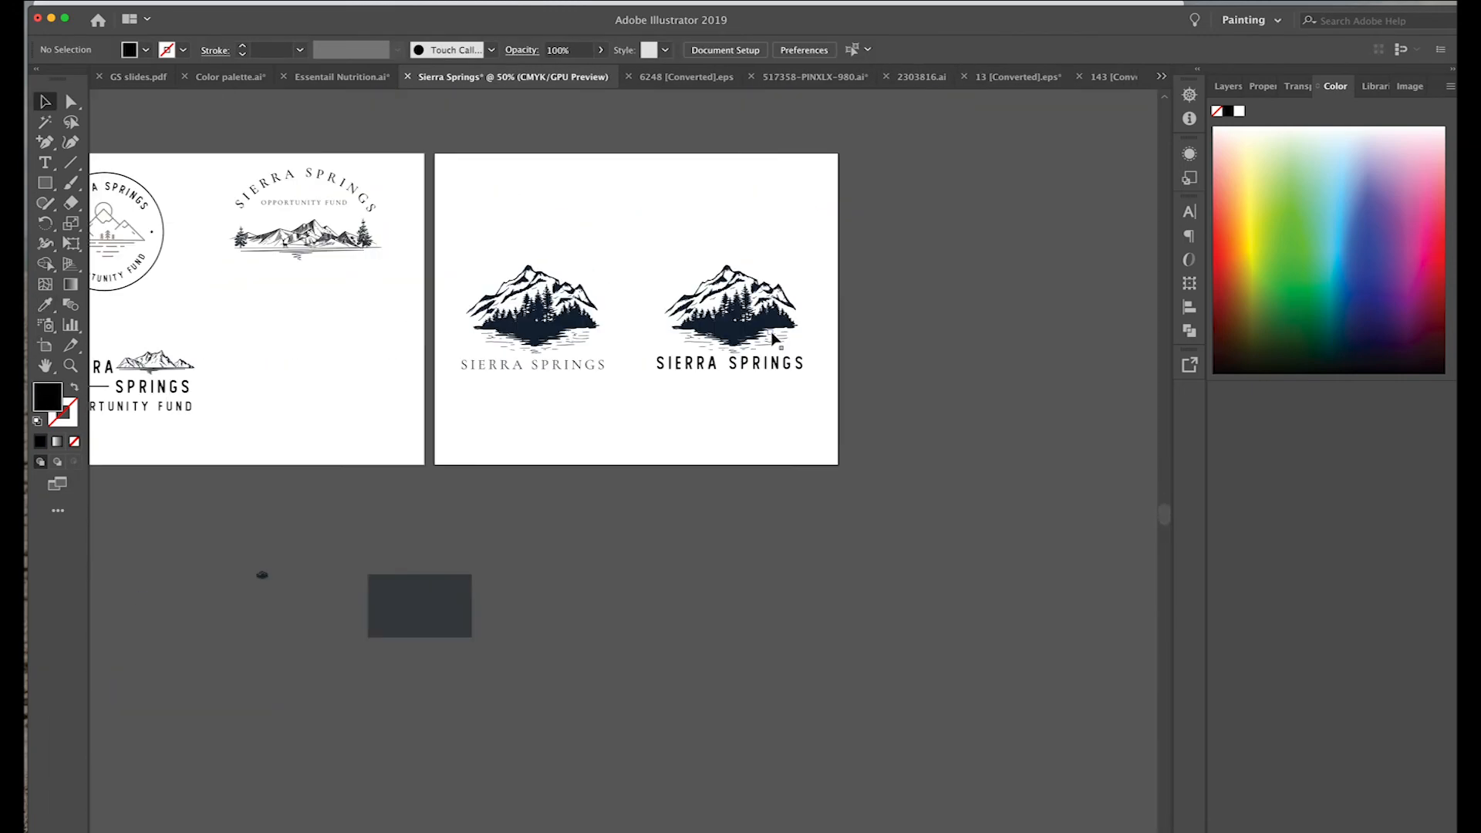
Step: Copy the triangular Mountain Expedition artwork from 143 [Converted].eps for use in the Sierra Springs document
left_click_drag(765, 514, 806, 688)
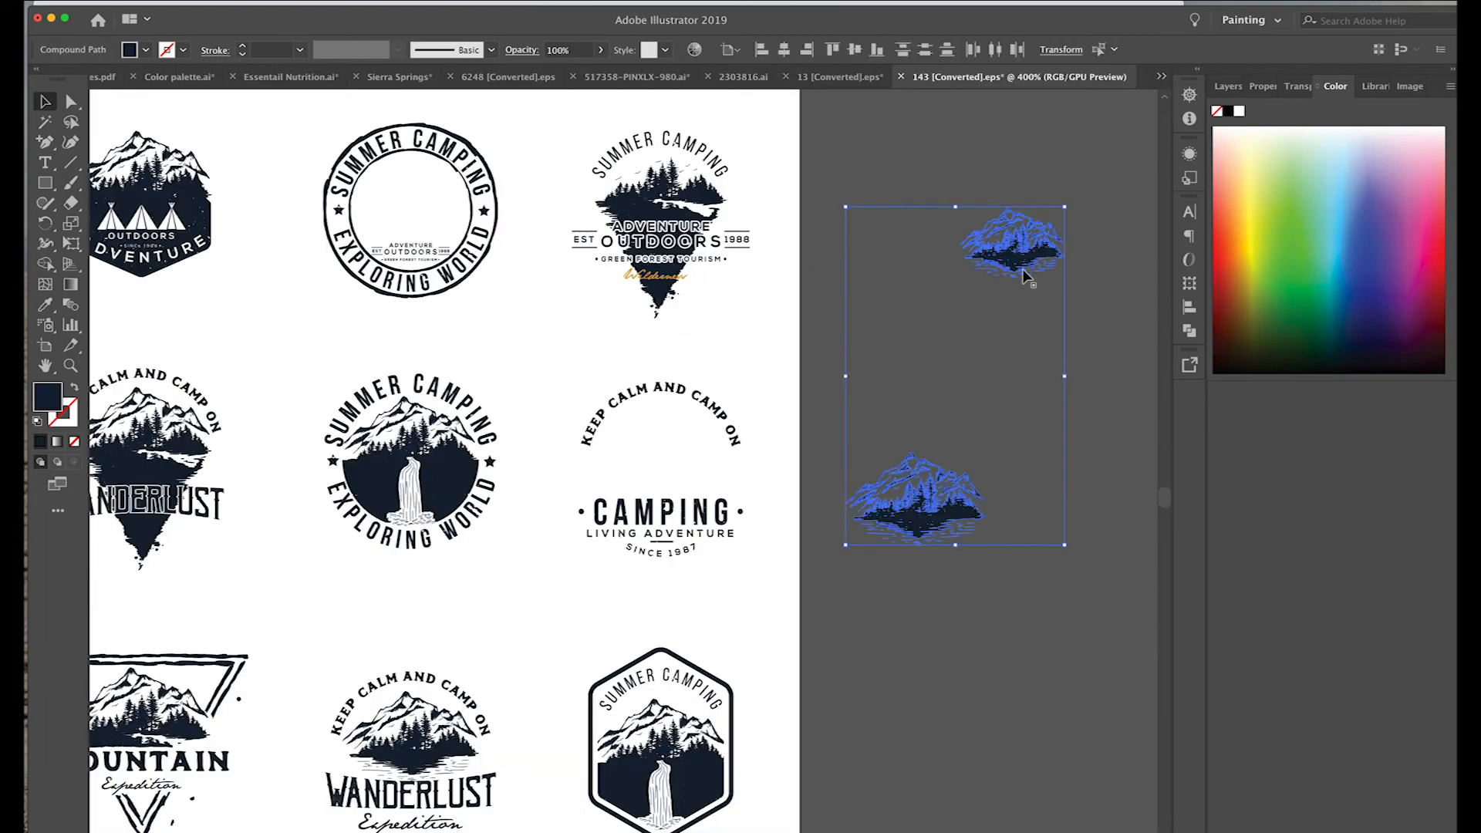
left_click(814, 590)
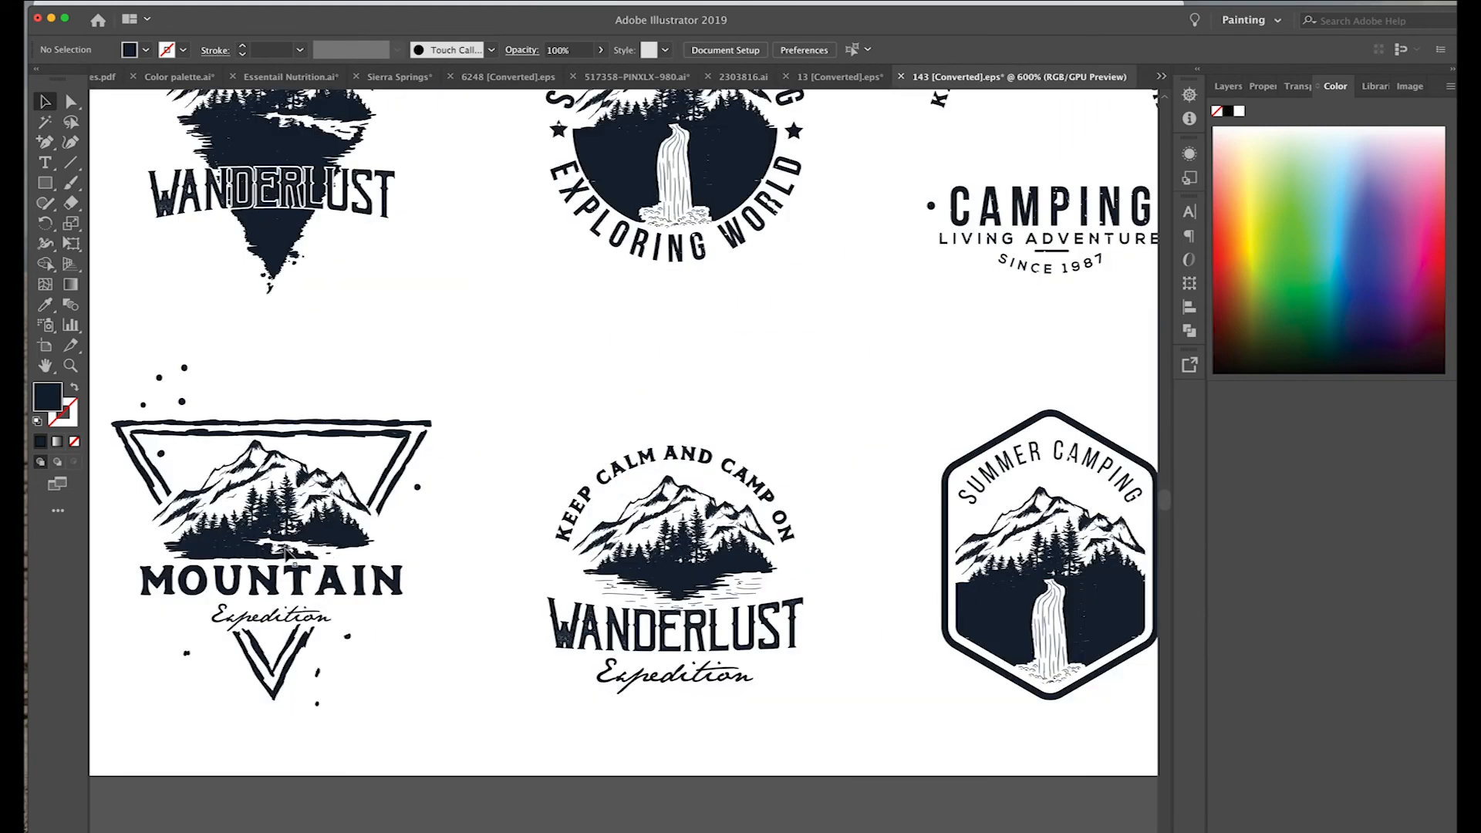
left_click(265, 545)
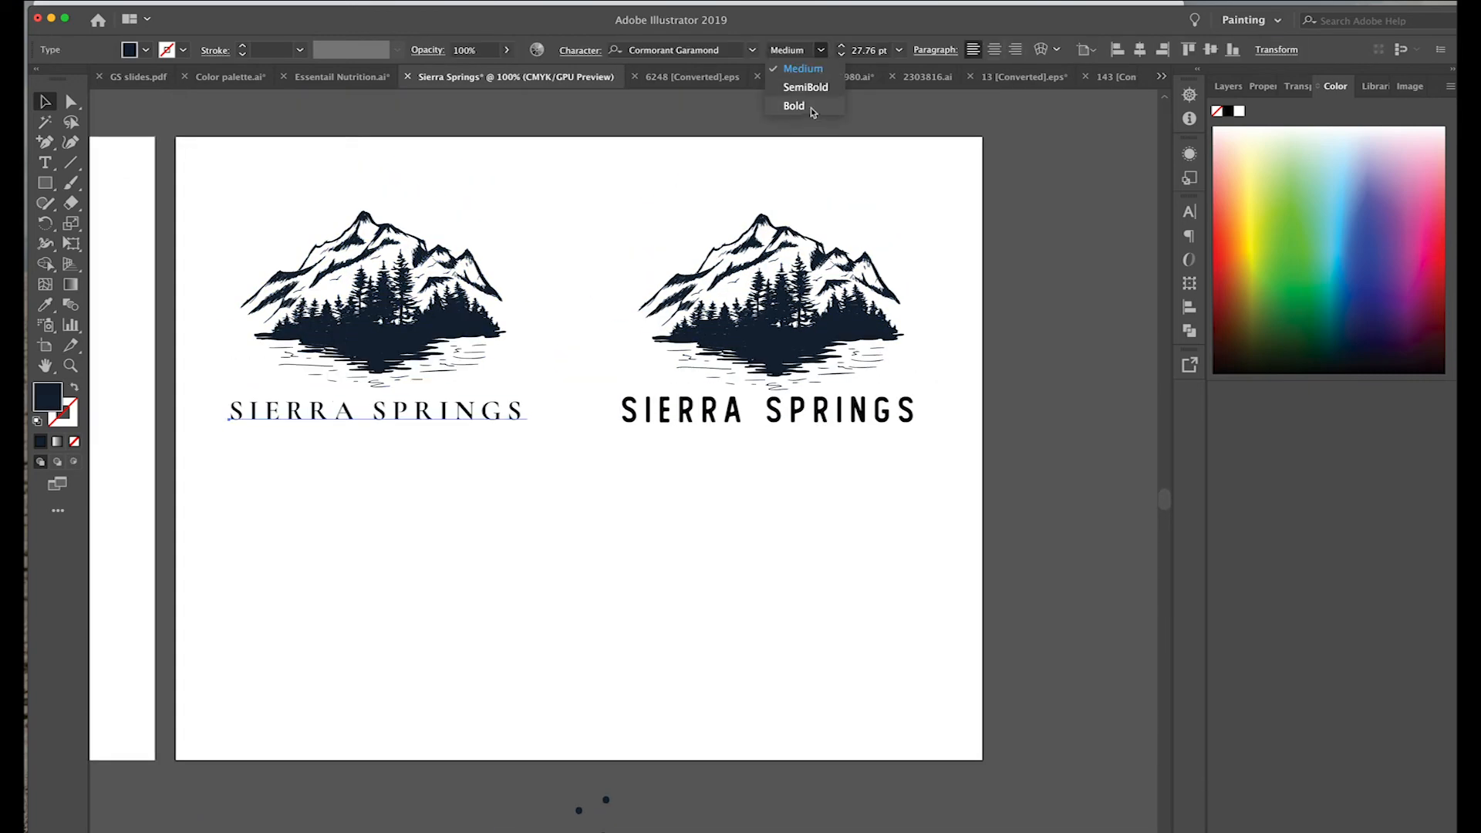
Step: Set the serif SIERRA SPRINGS text to Bold and add the text opportunity fund beneath it in a thin all-caps sans-serif
left_click(811, 108)
left_click(304, 502)
type("opportunity fund")
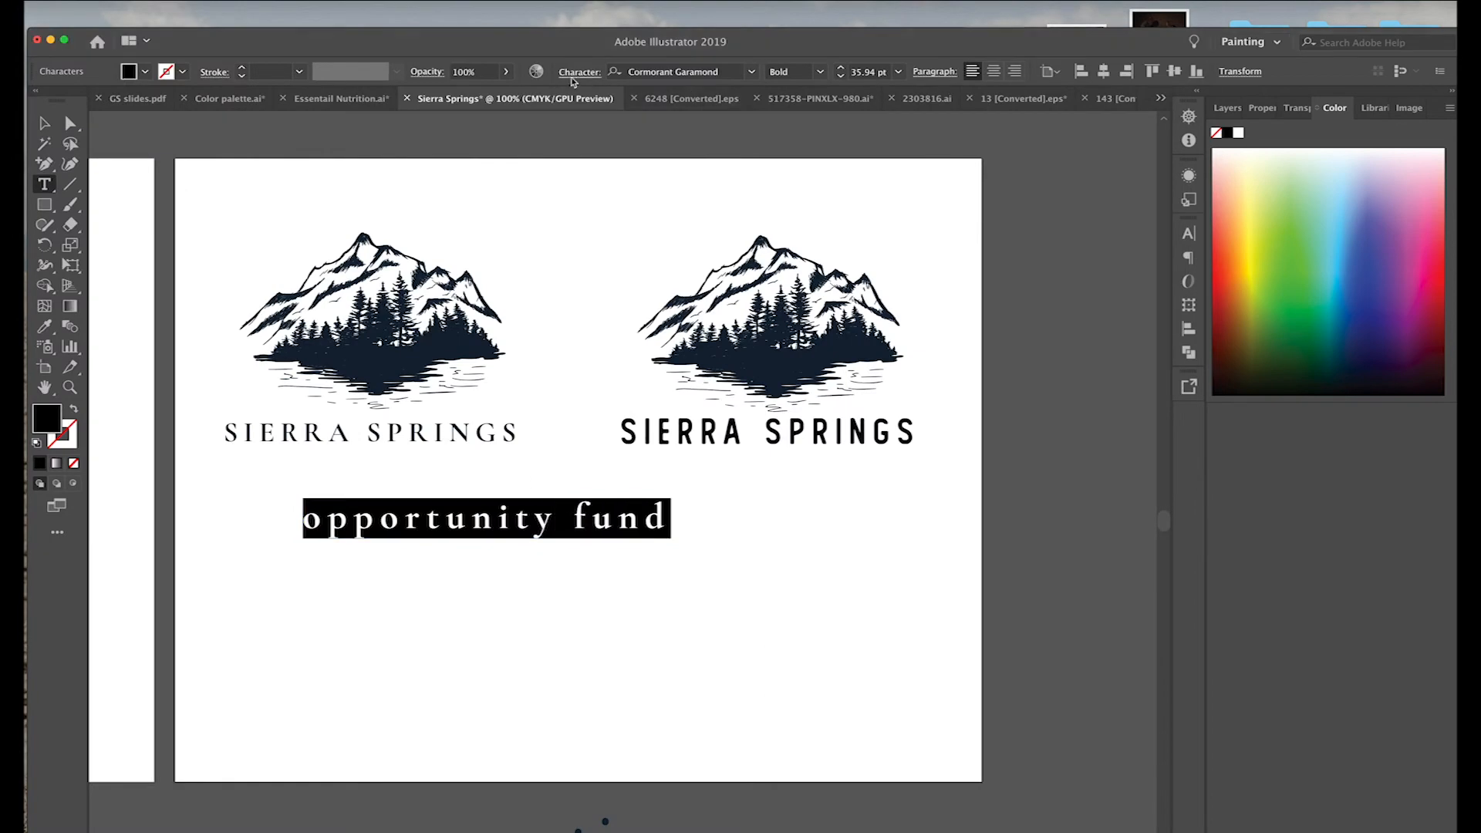
left_click(580, 71)
left_click(592, 103)
left_click(487, 158)
type("3")
key("Return")
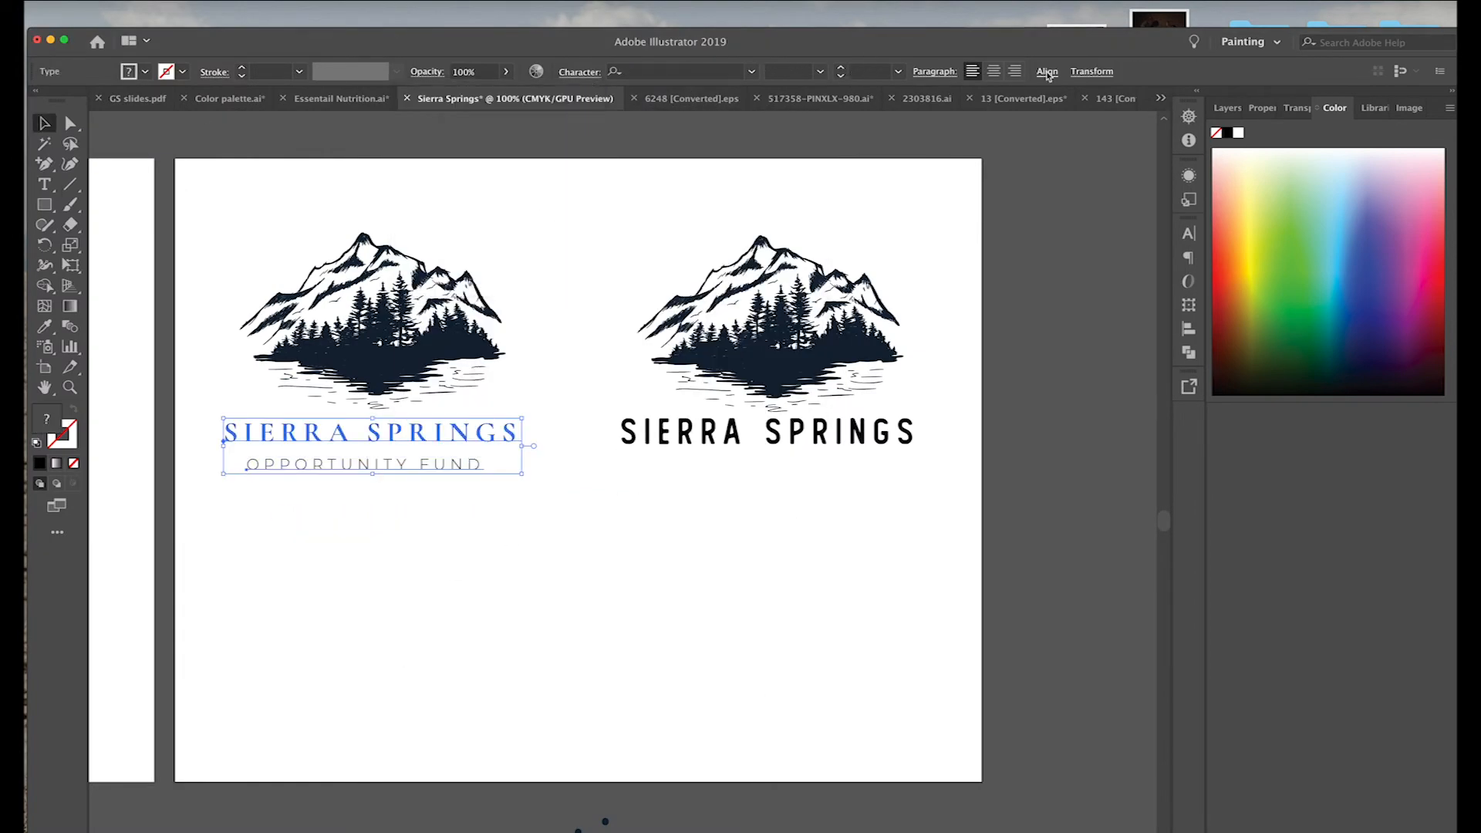
Step: Draw a short horizontal line before OPPORTUNITY FUND and place a matching copy after the text
key("ctrl+shift+a")
key("ctrl+=")
key("ctrl+=")
key("ctrl+=")
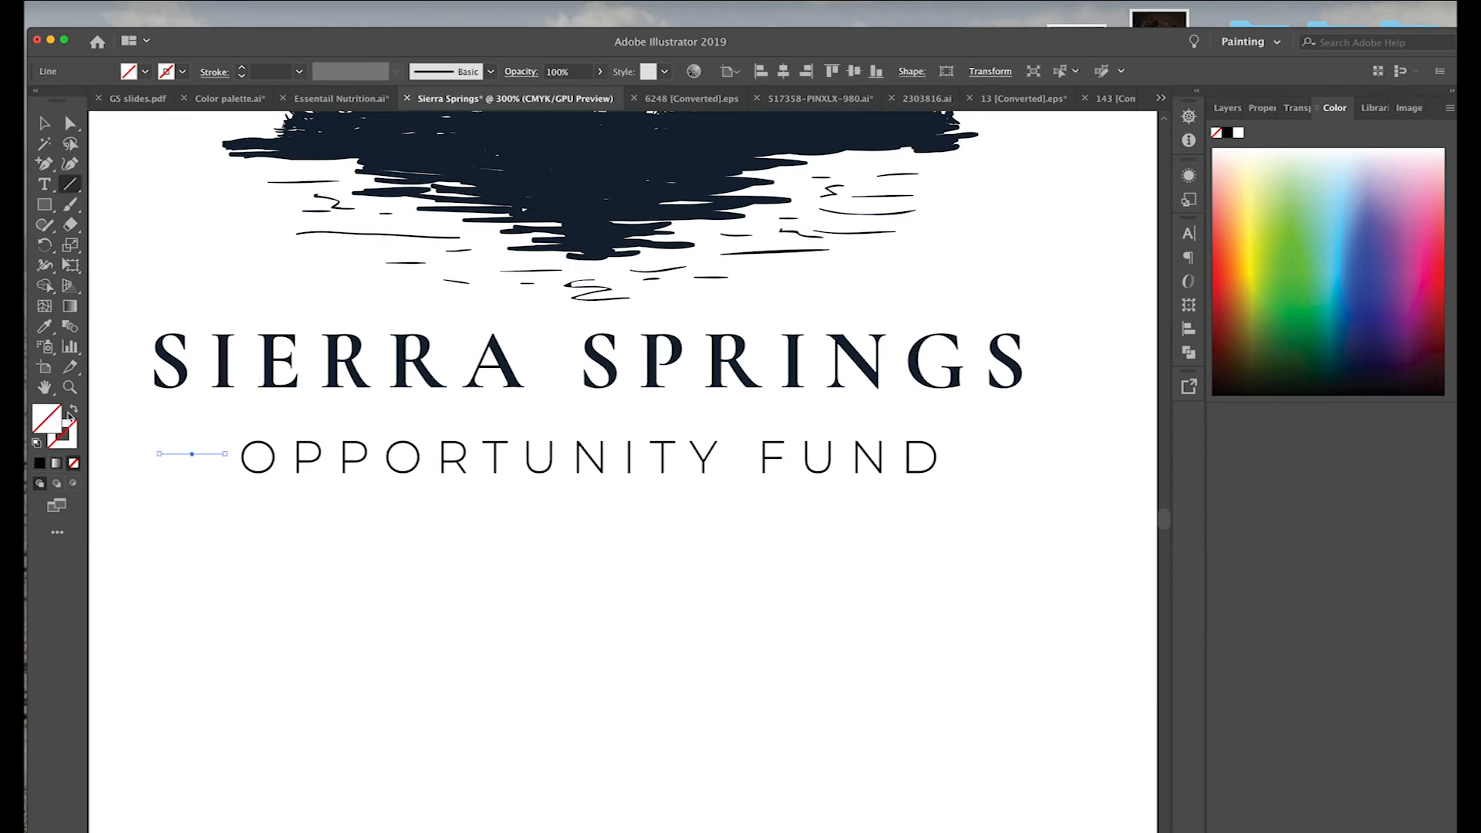
left_click_drag(191, 454, 952, 454)
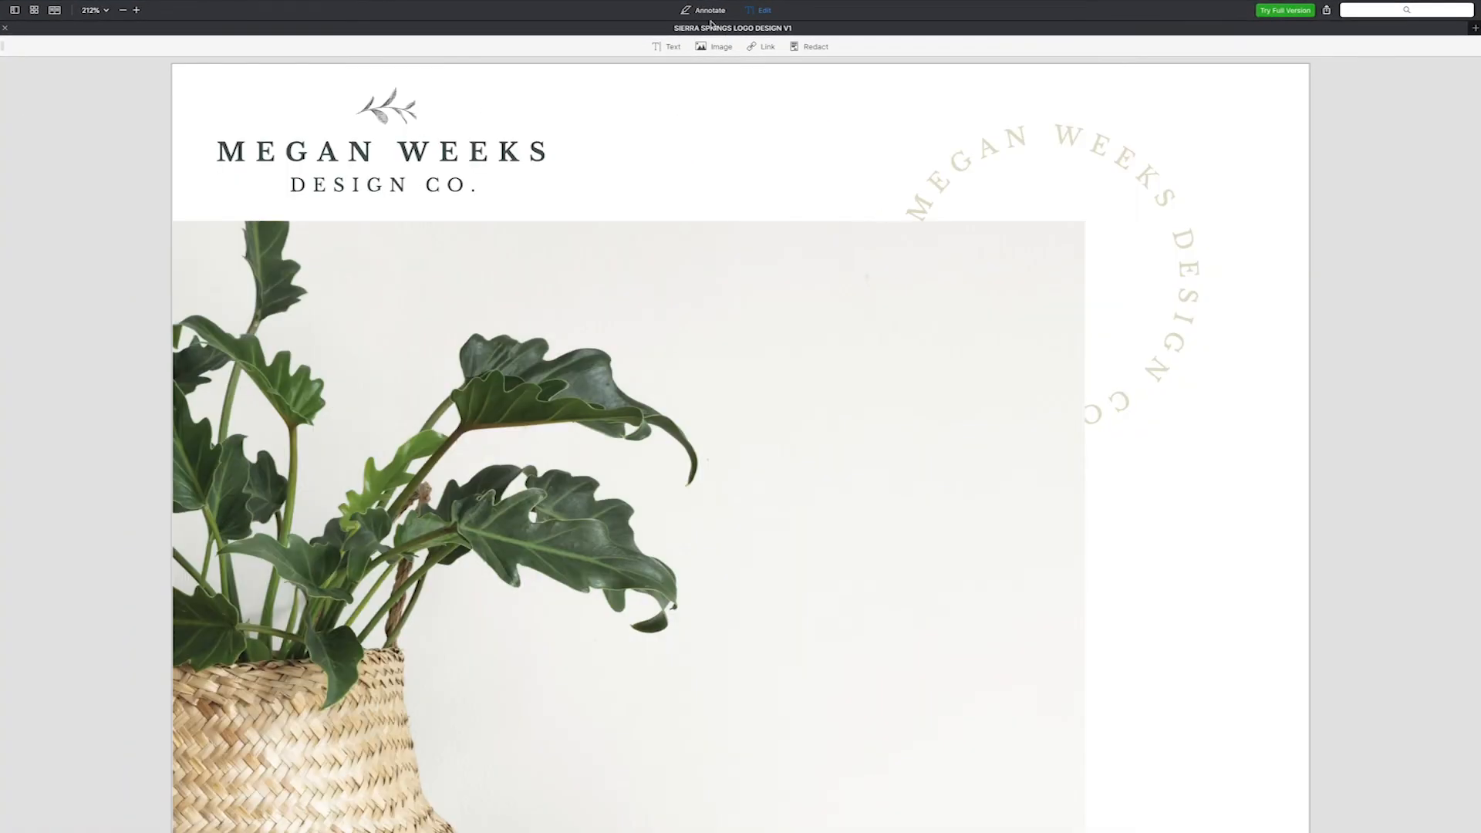
Step: Switch to PDF Expert and review all logo pages of the SIERRA SPRINGS LOGO DESIGN V1 PDF at a reduced zoom
left_click(164, 27)
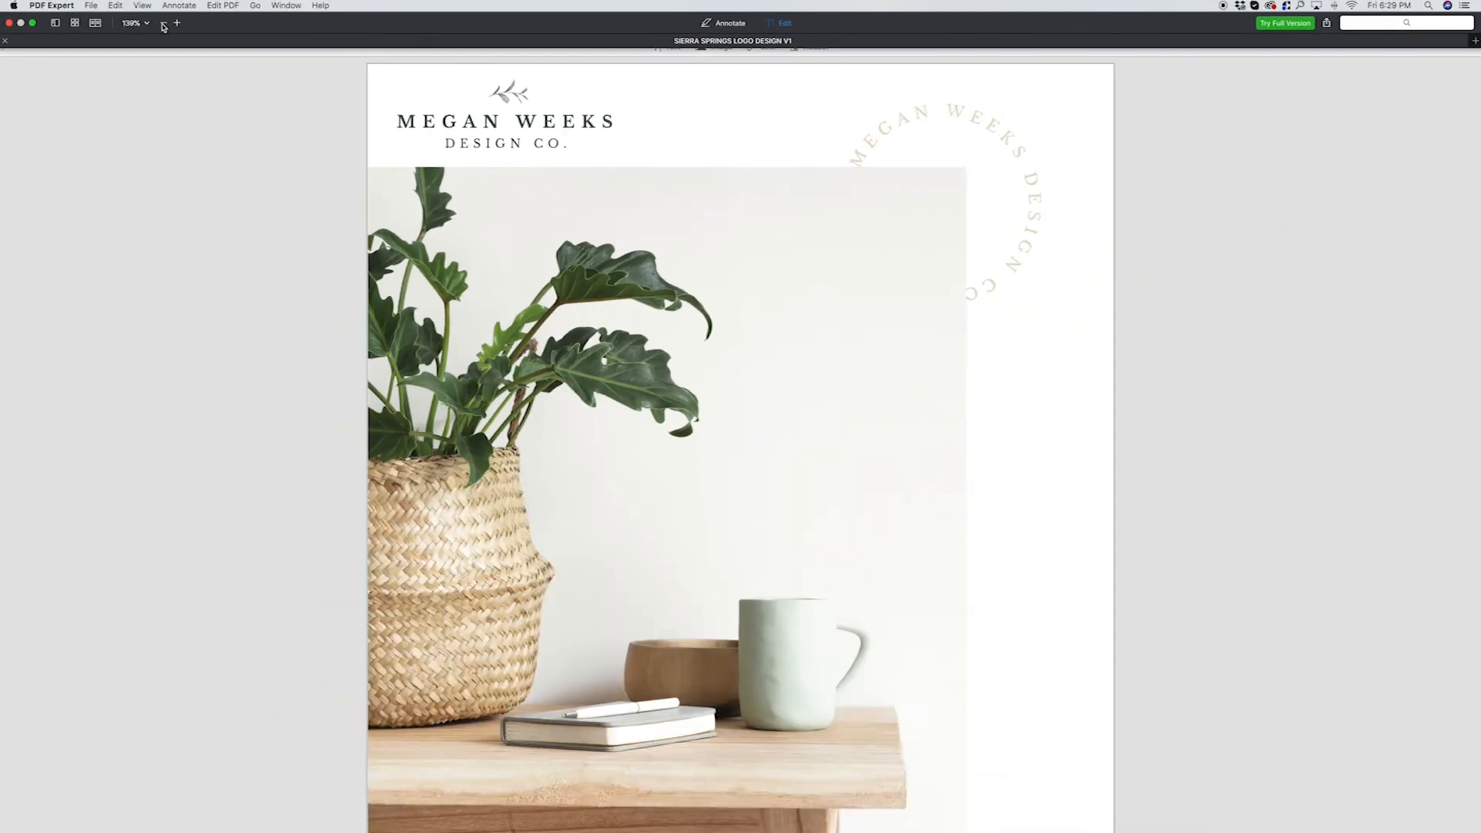
scroll(323, 329, "down", 10)
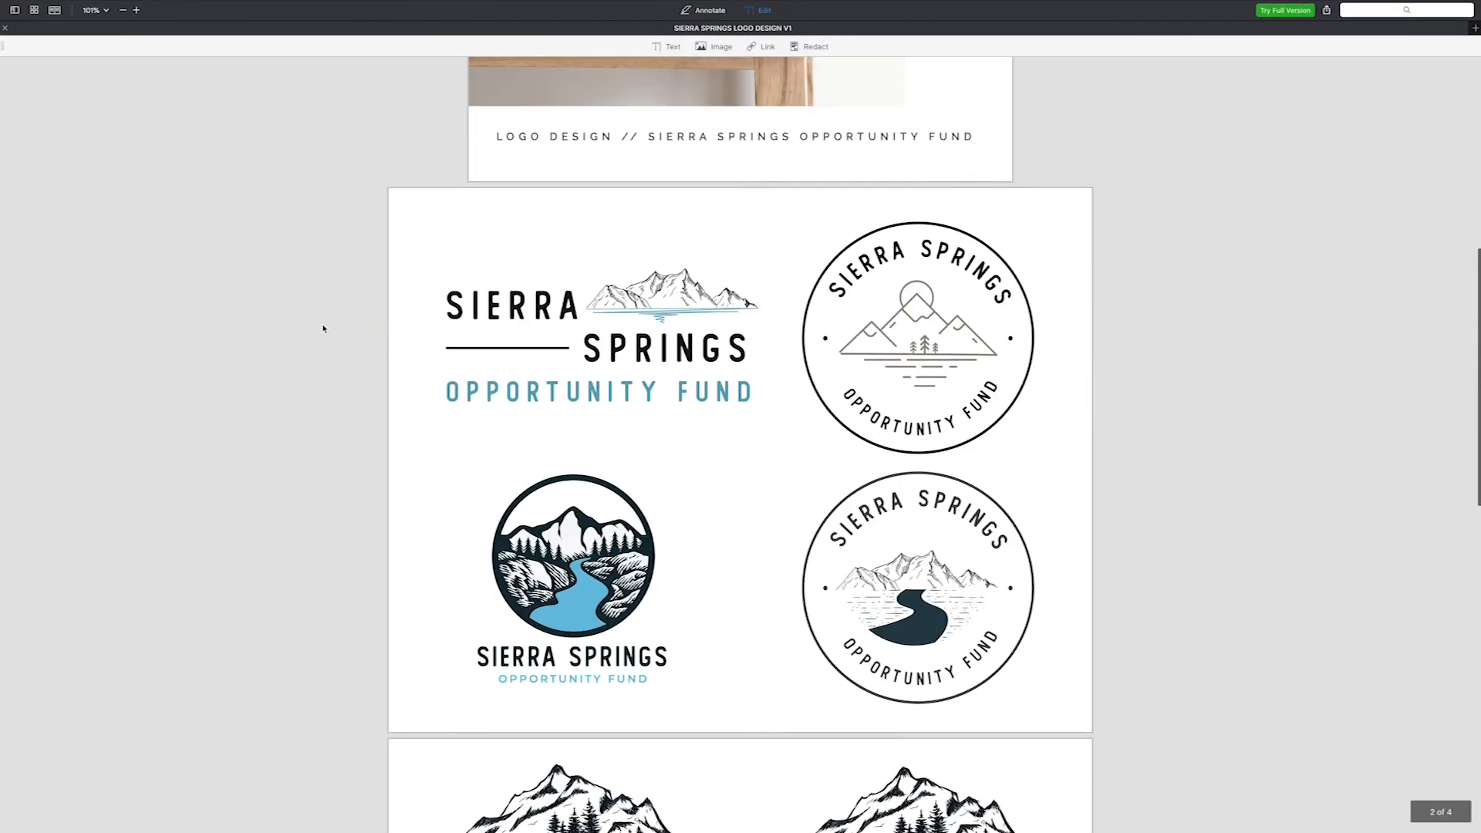
scroll(323, 329, "down", 10)
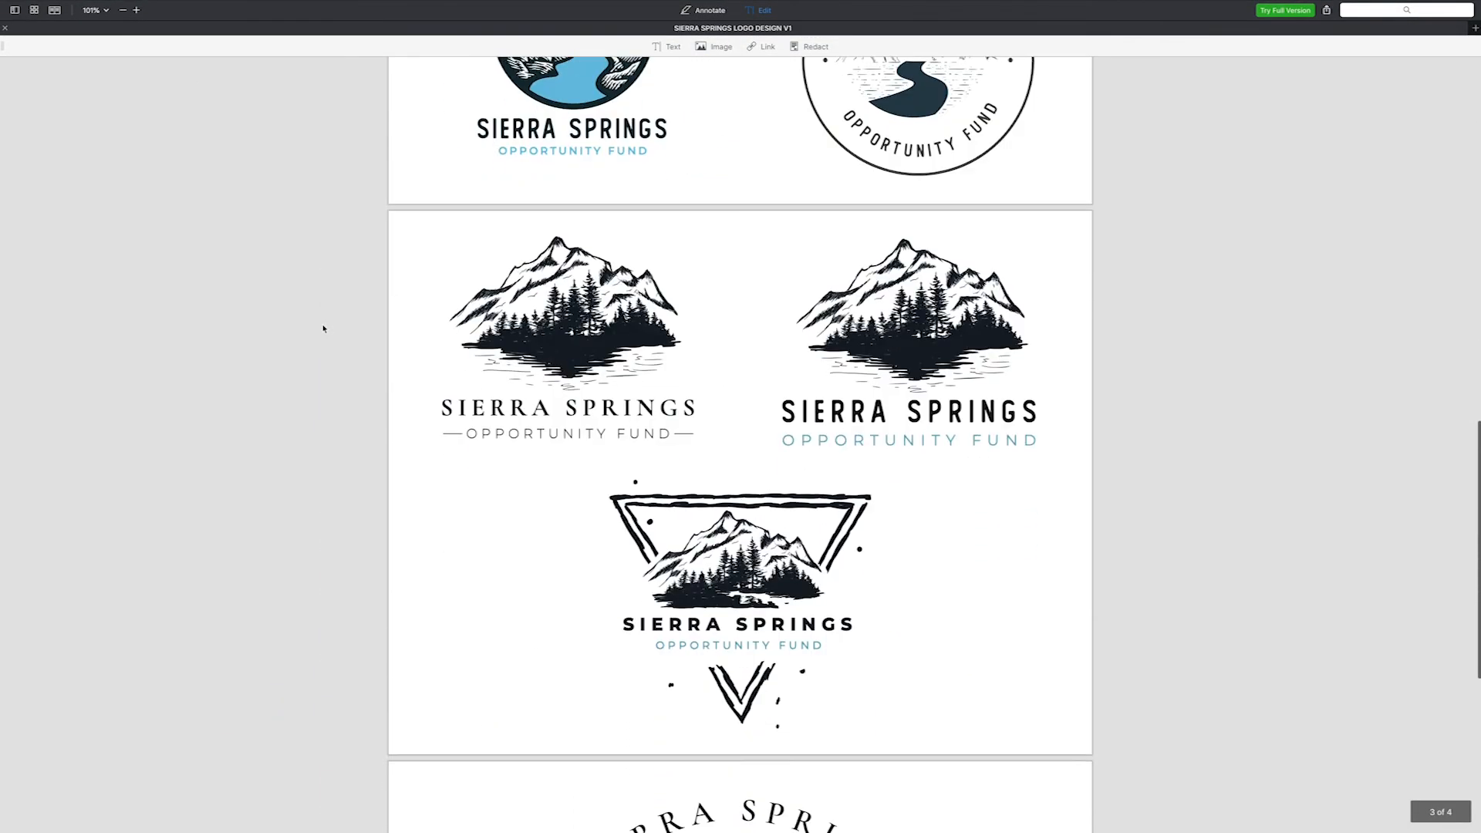
scroll(324, 329, "down", 3)
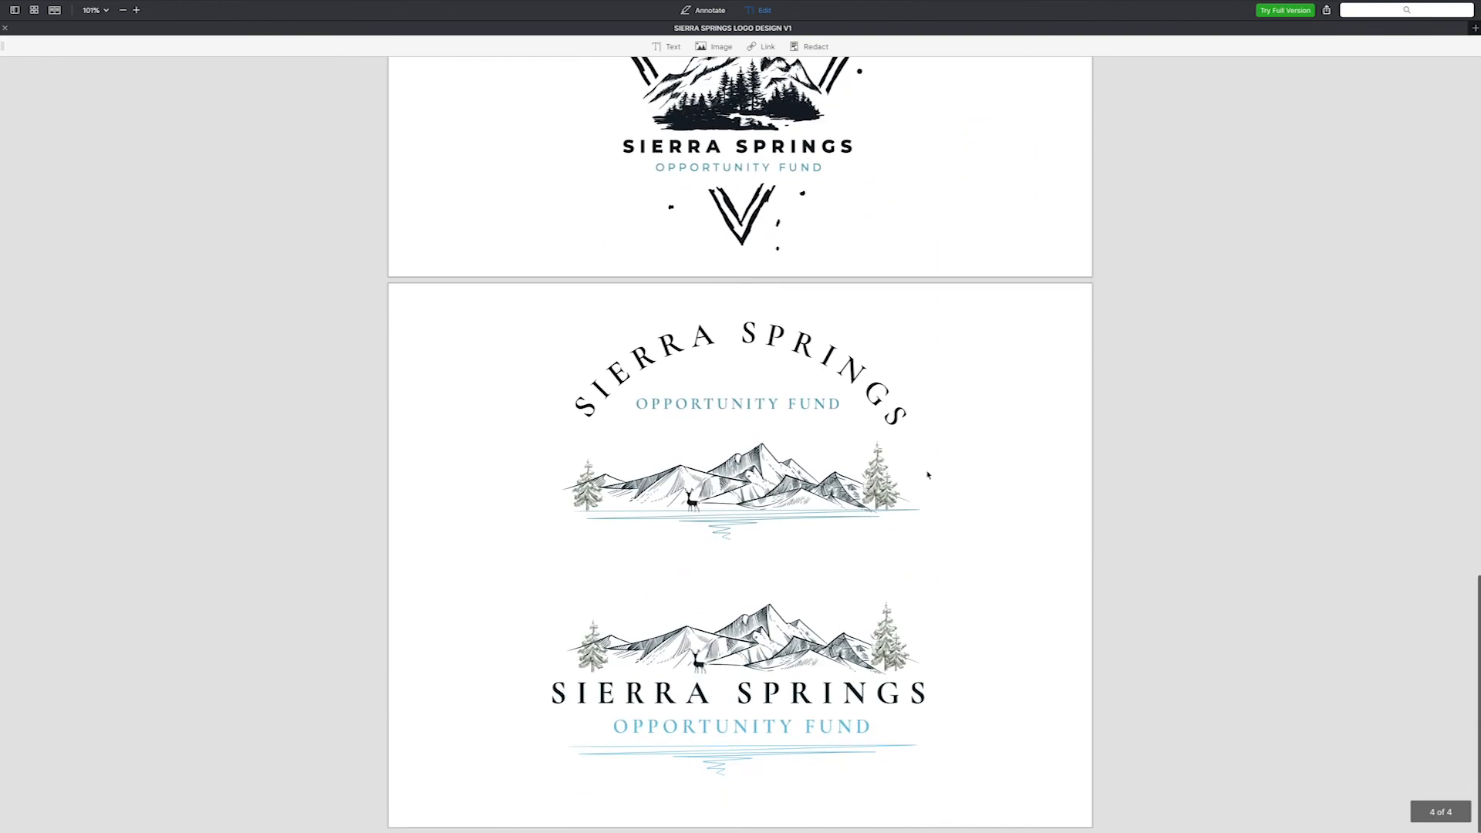